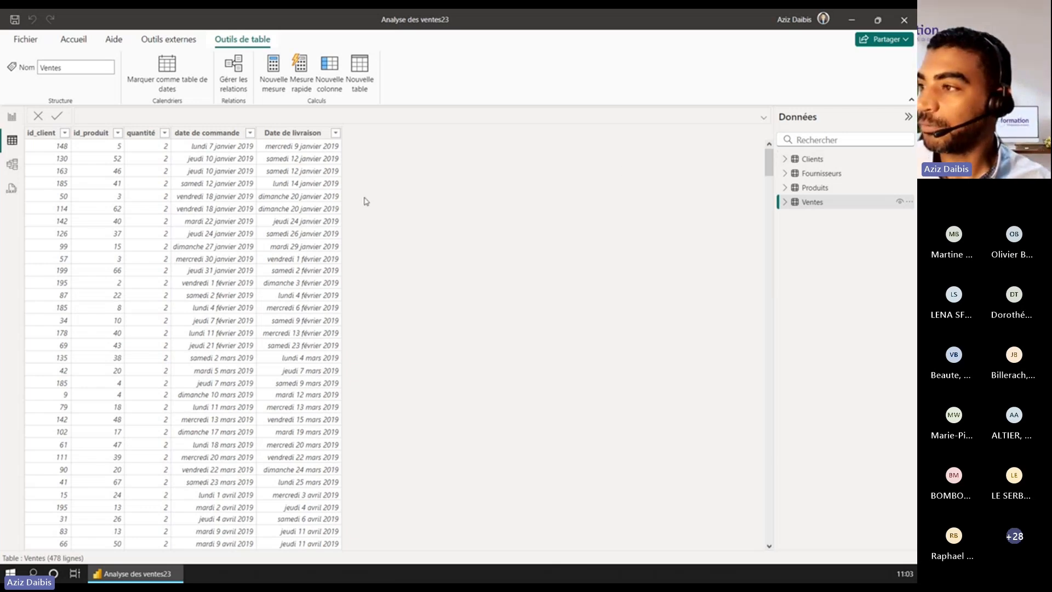
- Examine the rows and columns of the Clients, Fournisseurs, Produits and Ventes tables, comparing Clients with Ventes
left_click(811, 160)
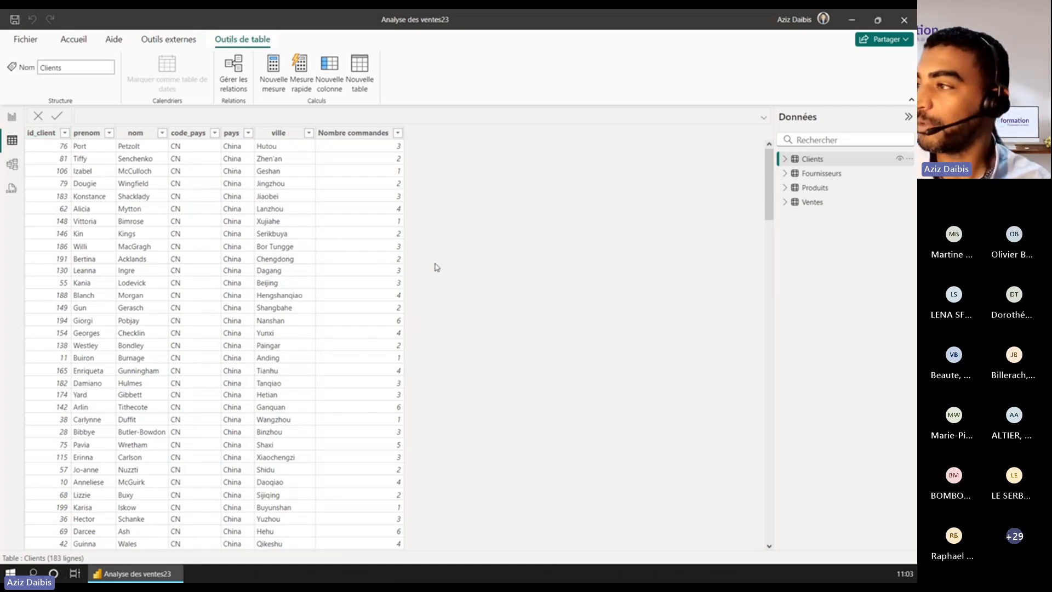
left_click(817, 175)
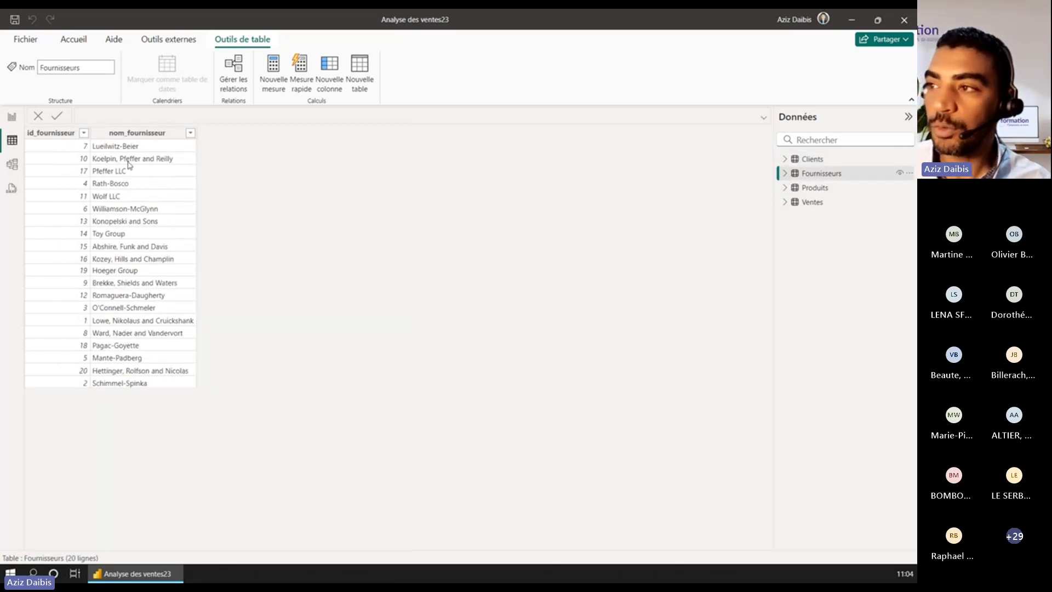
left_click(827, 188)
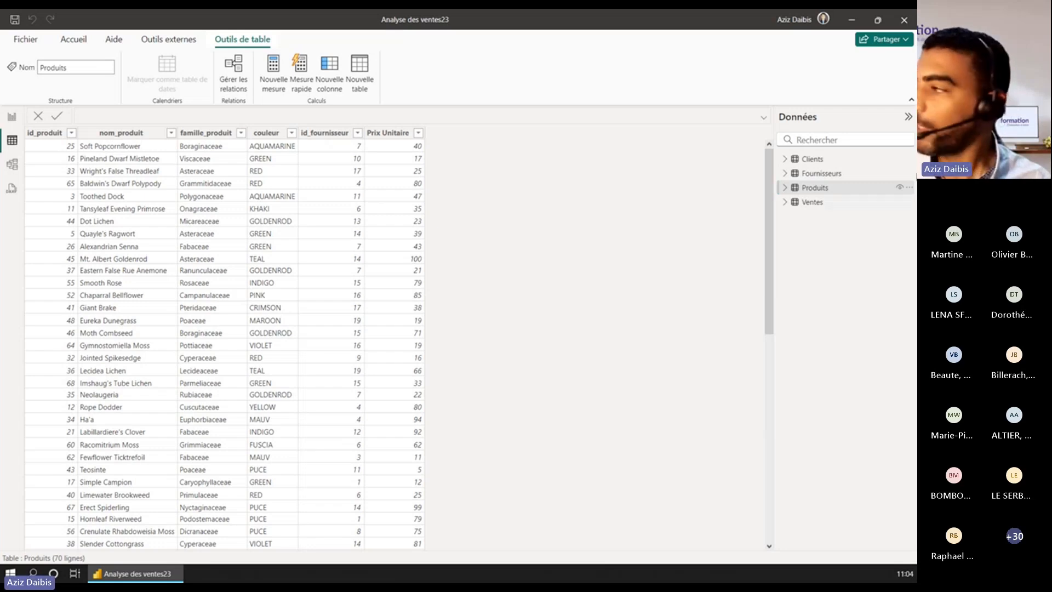
left_click(813, 204)
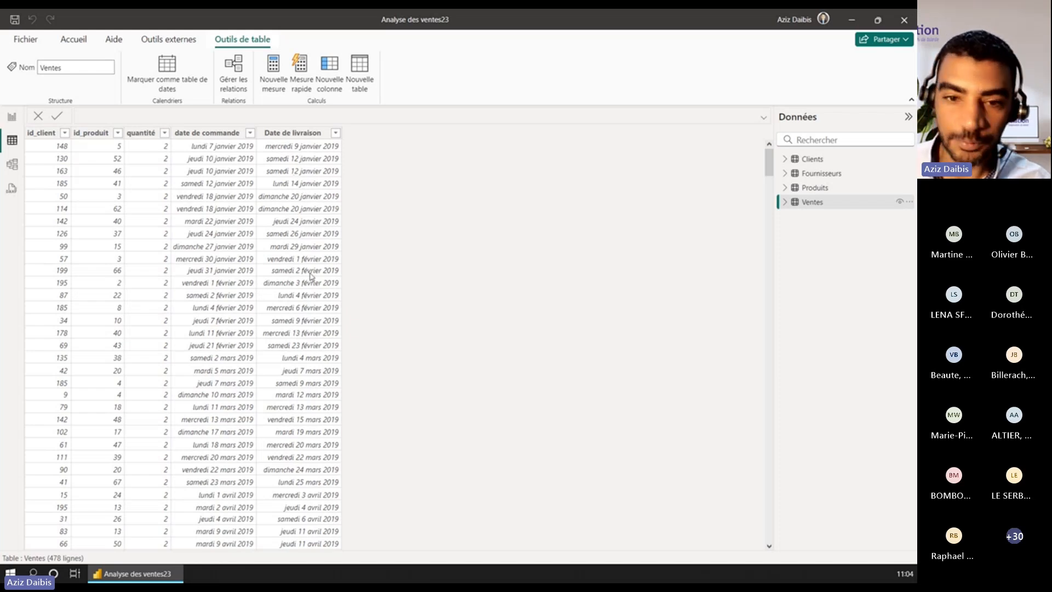
left_click(811, 159)
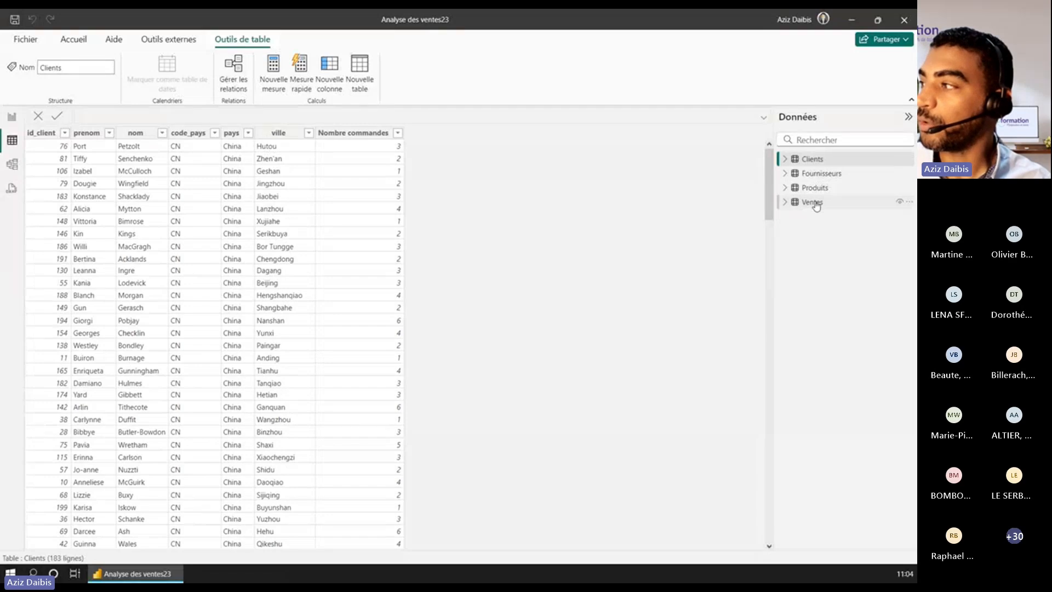
left_click(806, 201)
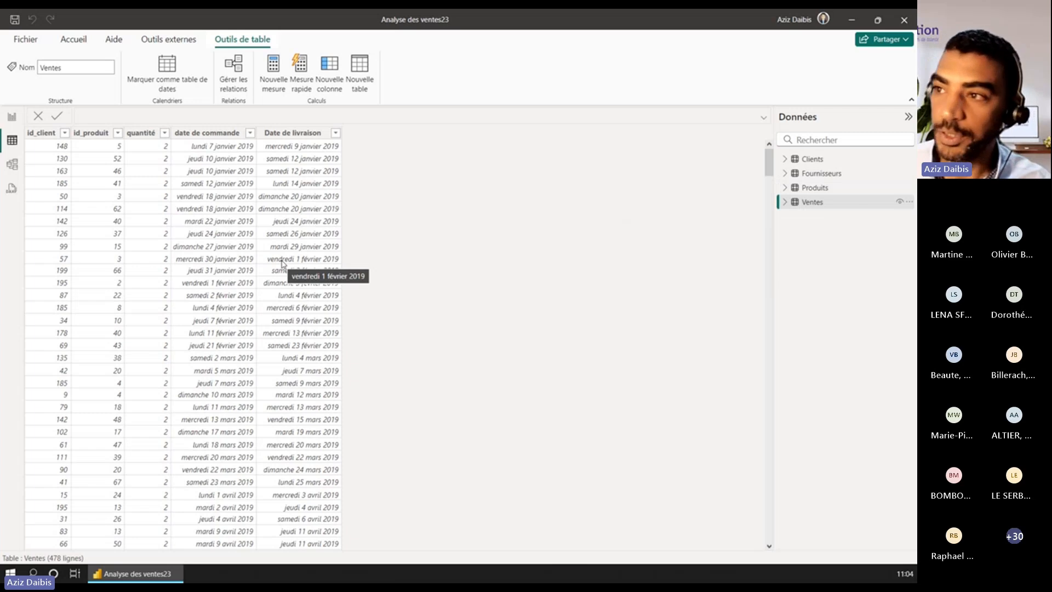
- In the model diagram, shift the Produits table slightly and place Fournisseurs fully in view, with the properties pane collapsed
left_click(14, 170)
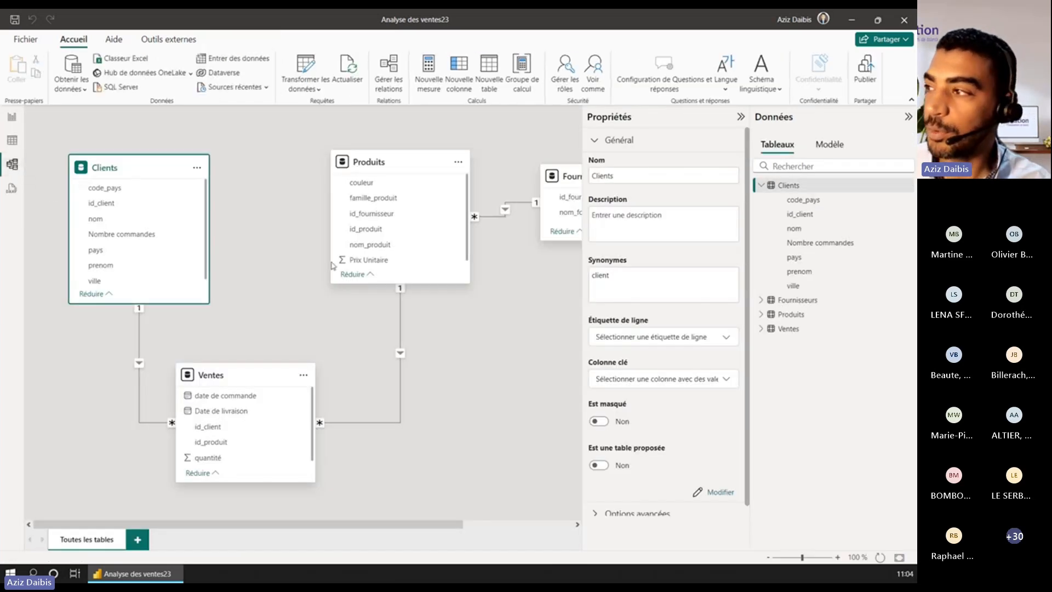
left_click_drag(379, 163, 354, 163)
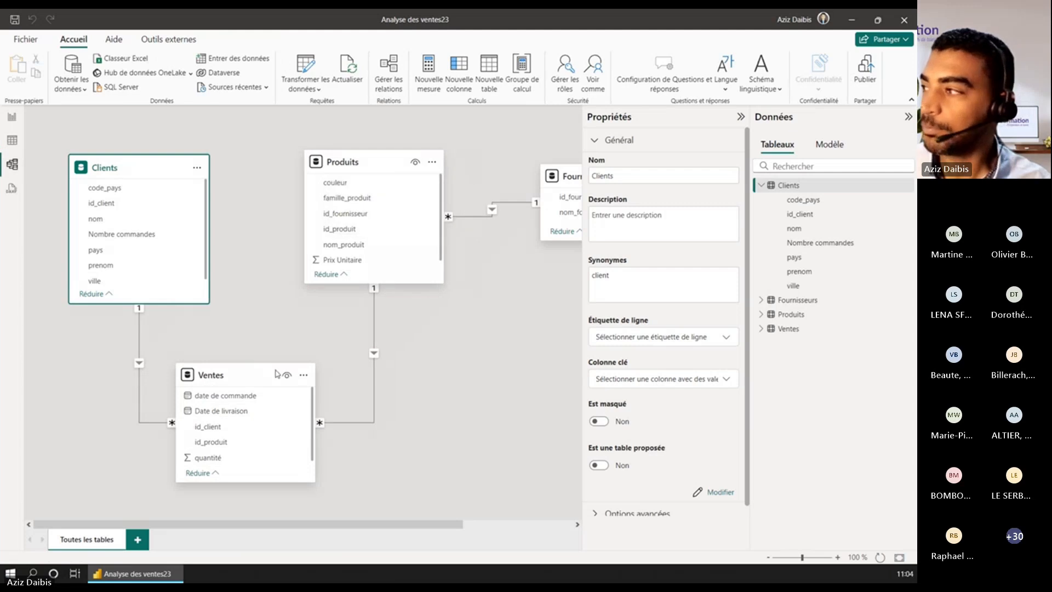
left_click(740, 118)
left_click_drag(591, 178, 562, 283)
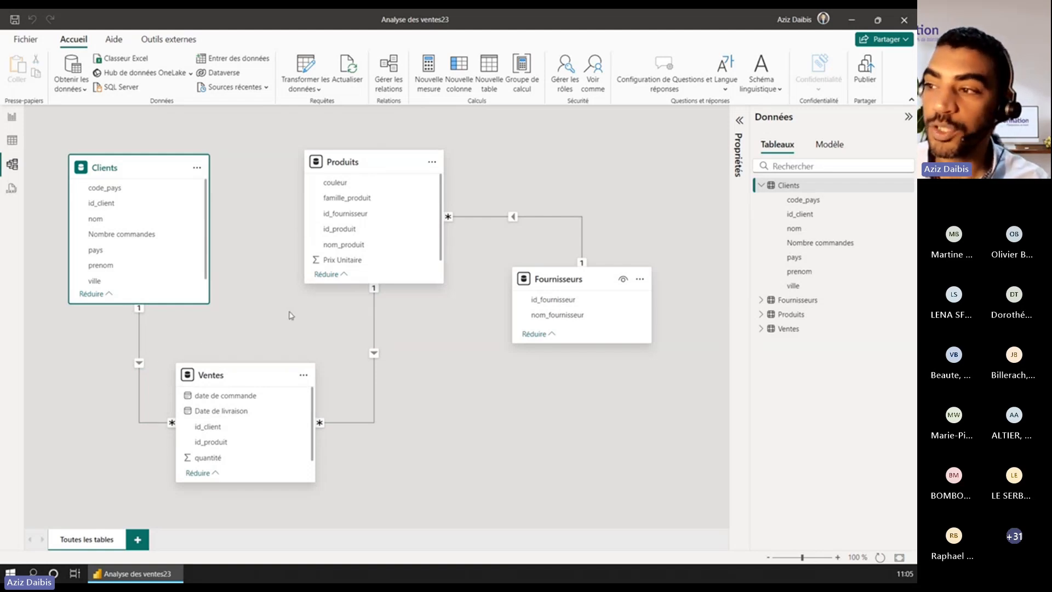
- Delete the model's relationships between Clients and Ventes, Produits and Ventes, and Fournisseurs and Produits
right_click(141, 382)
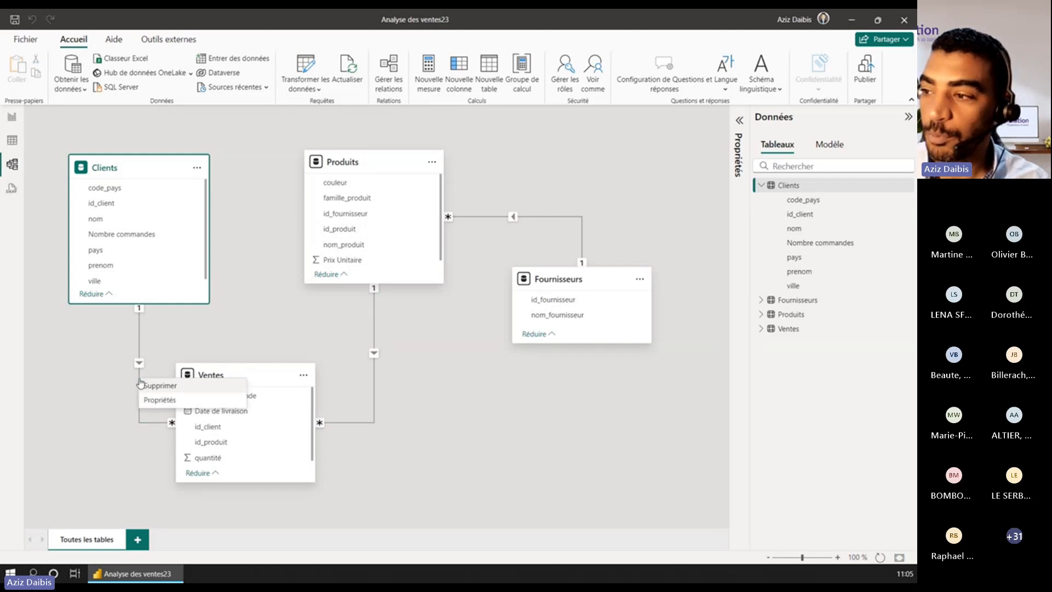
left_click(156, 392)
left_click(516, 319)
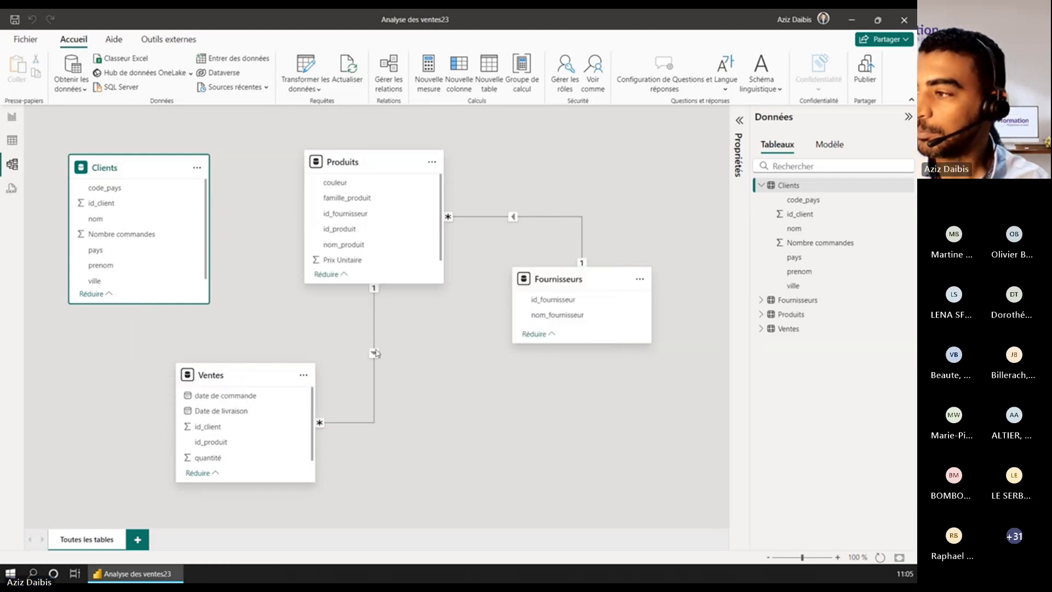
right_click(374, 339)
left_click(392, 347)
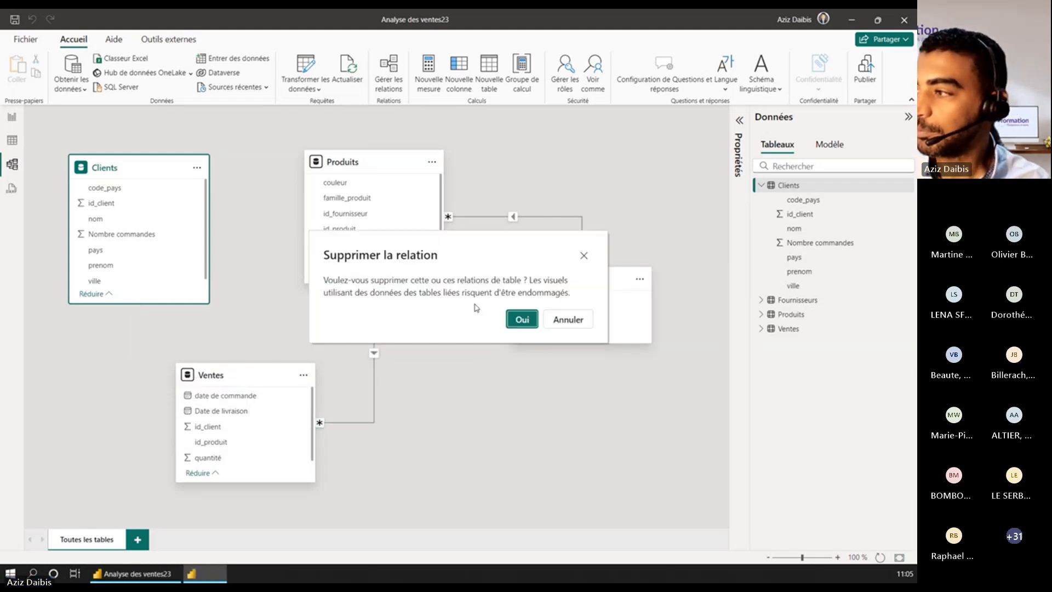
left_click(520, 319)
right_click(532, 220)
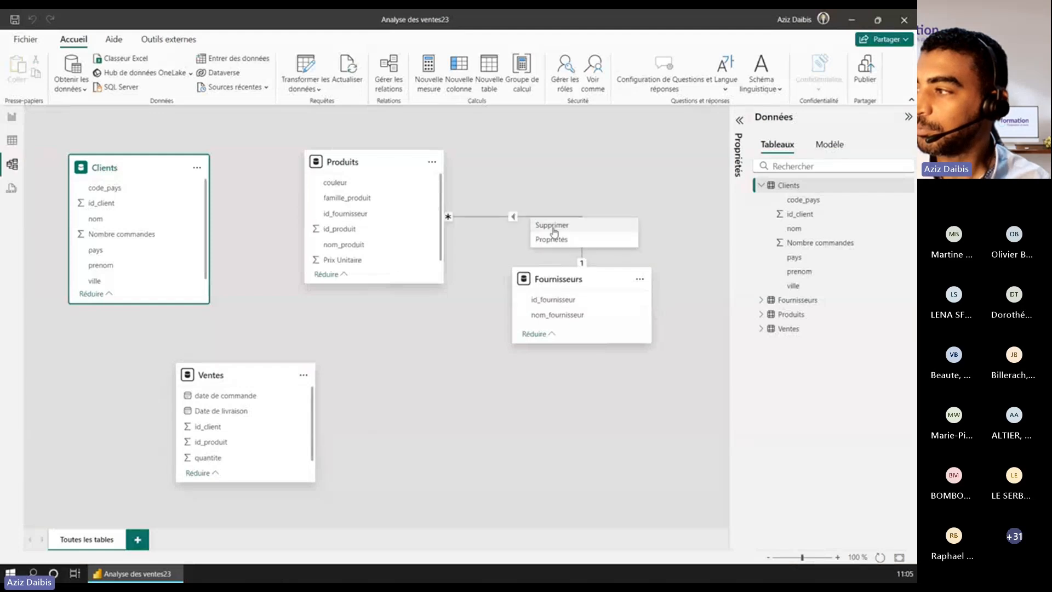
left_click(549, 228)
left_click(521, 319)
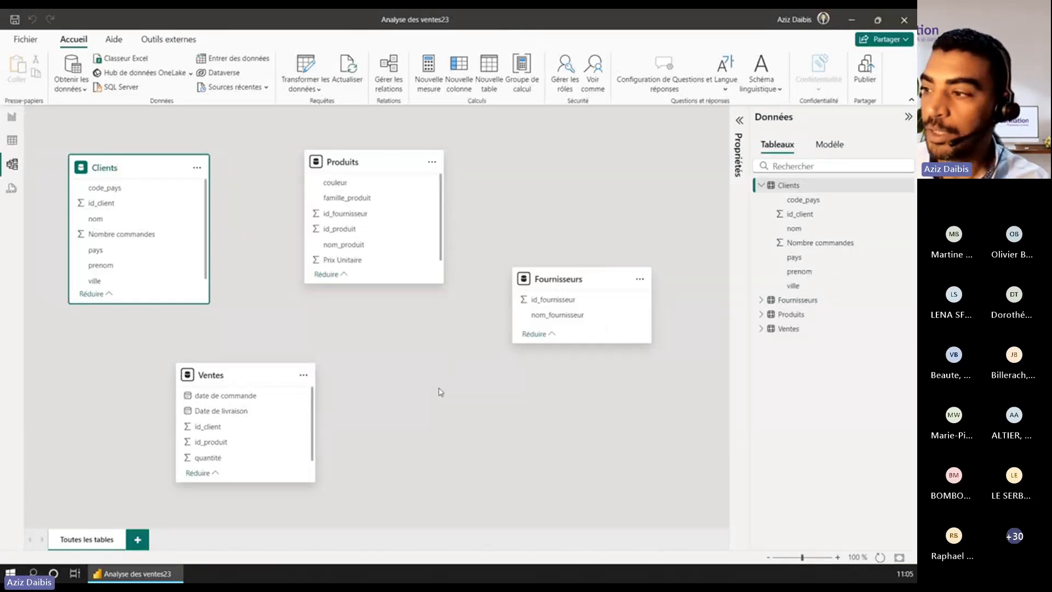
- On report Page 1, create a visual from the pays field of the Clients table, with the Ventes fields also expanded
left_click(12, 122)
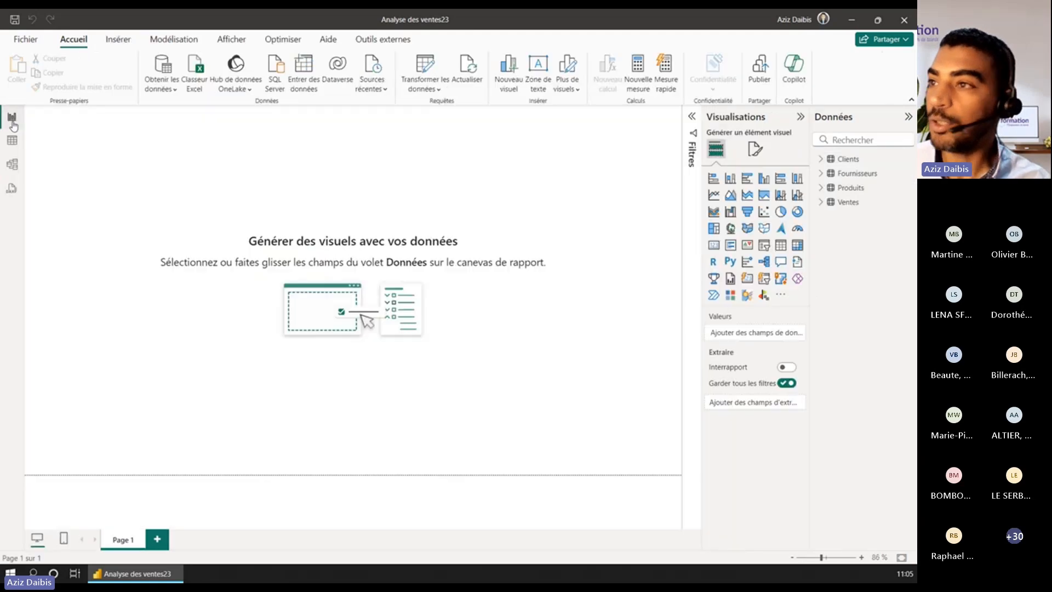
left_click(826, 205)
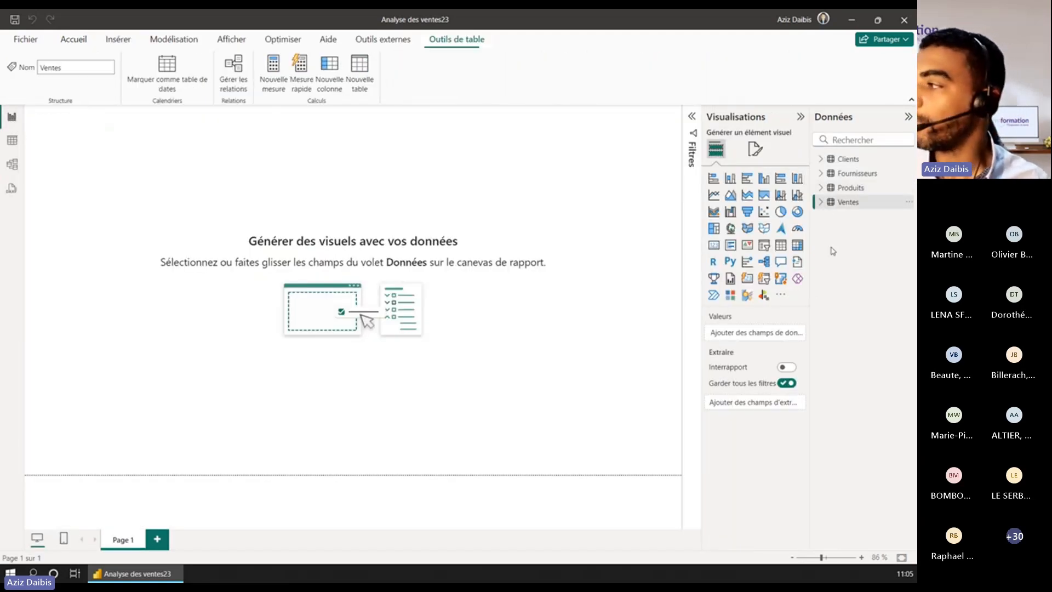
left_click(821, 203)
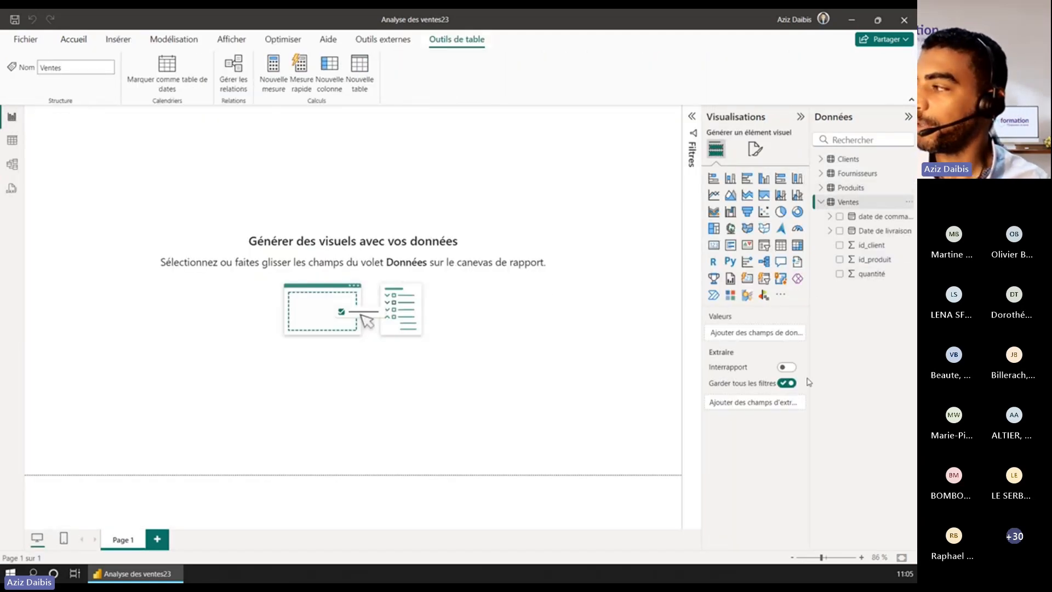
left_click(822, 160)
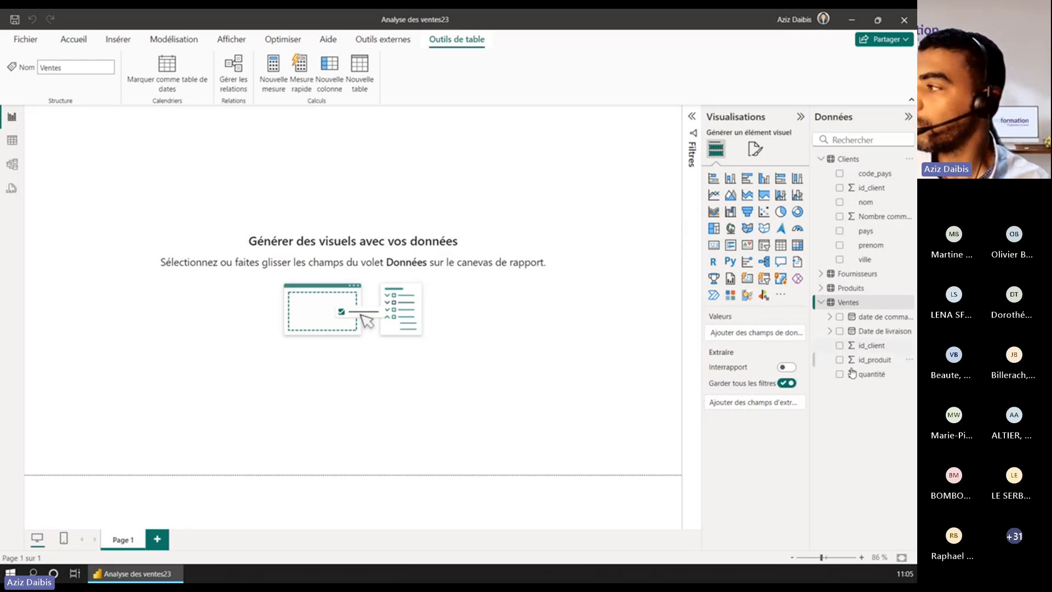
left_click(839, 231)
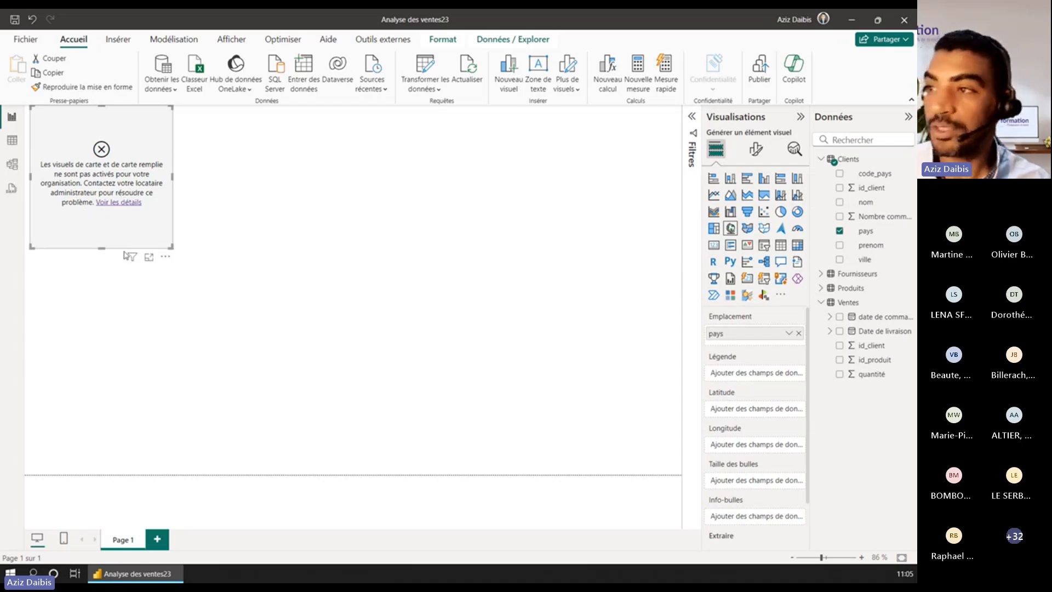
- Check the global security options for the use of map and filled map visuals, leaving the settings as they are
left_click(26, 41)
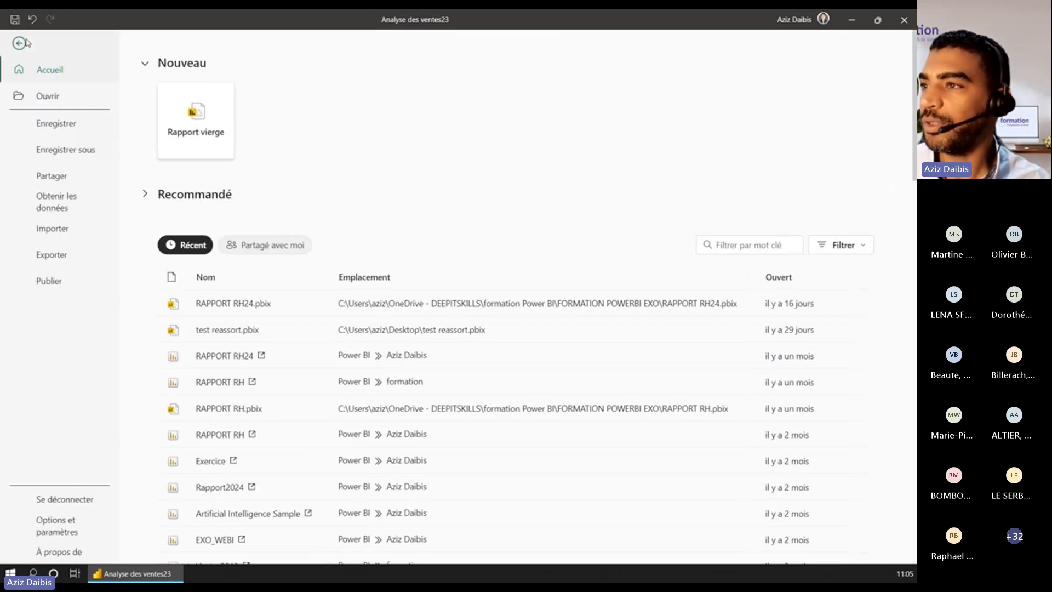
left_click(60, 530)
left_click(178, 112)
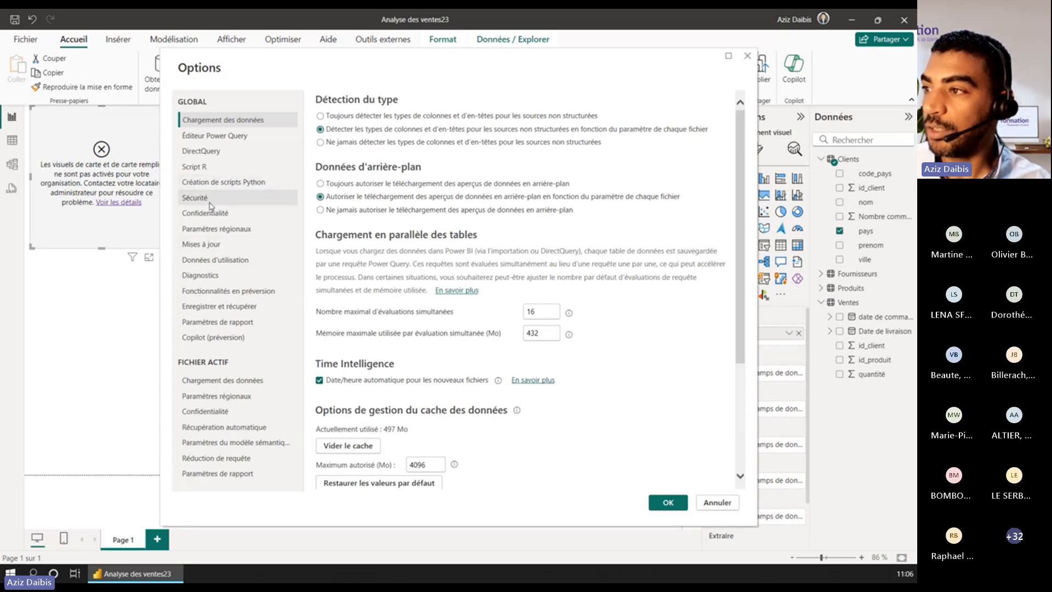
left_click(211, 202)
scroll(422, 279, "down", 3)
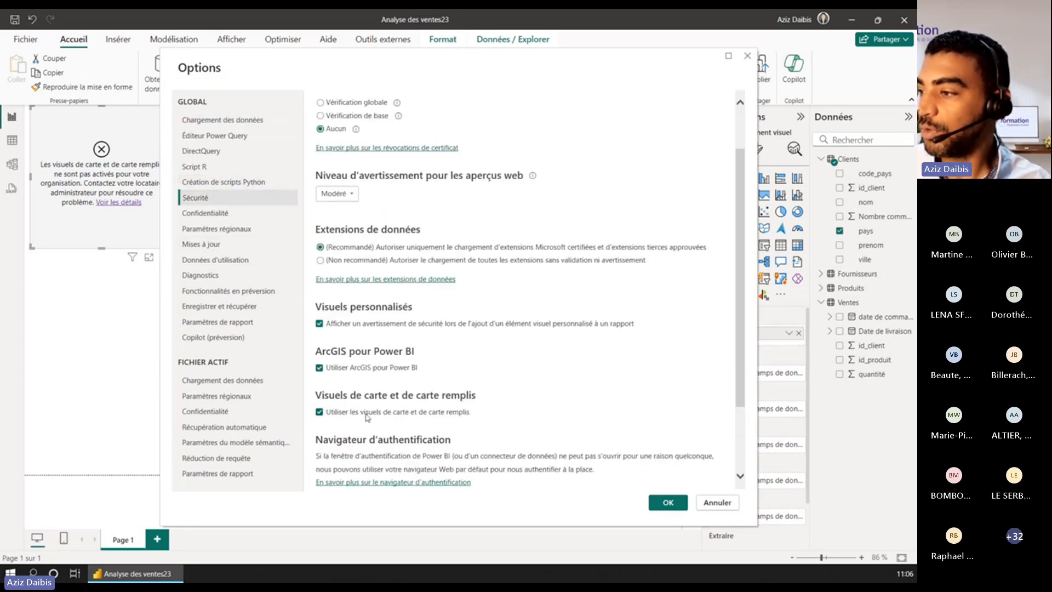
left_click(717, 503)
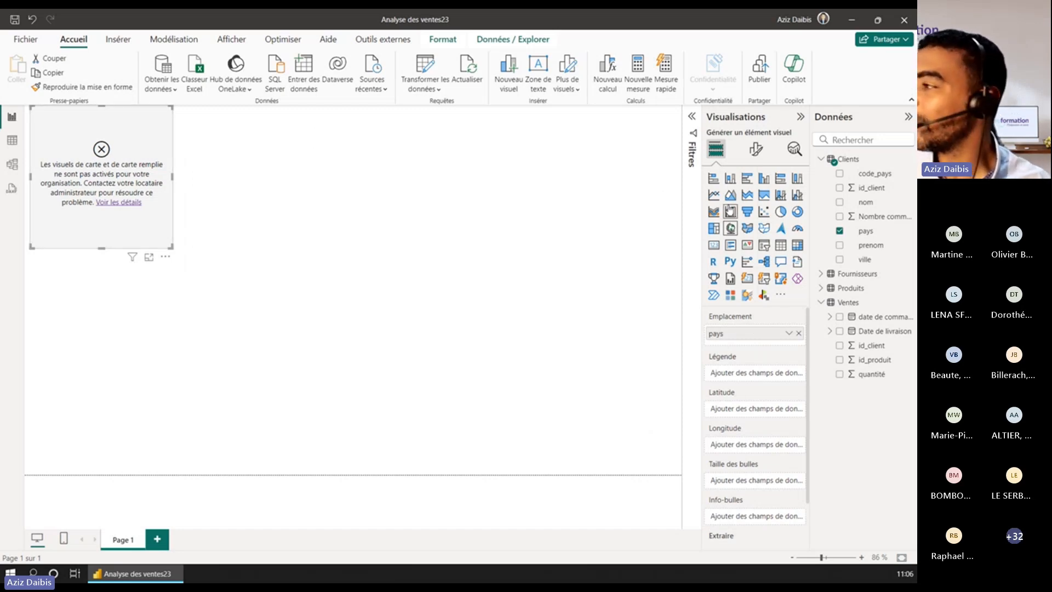
- Convert the pays visual to a clustered column chart, add quantité from Ventes as its Y axis and enlarge it
left_click(763, 178)
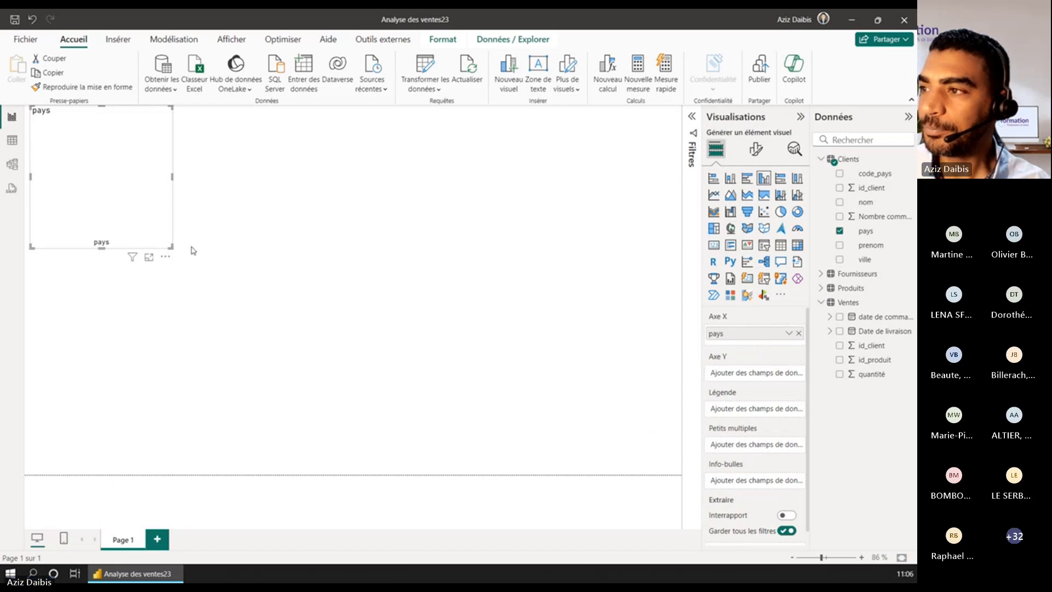
left_click_drag(171, 245, 266, 267)
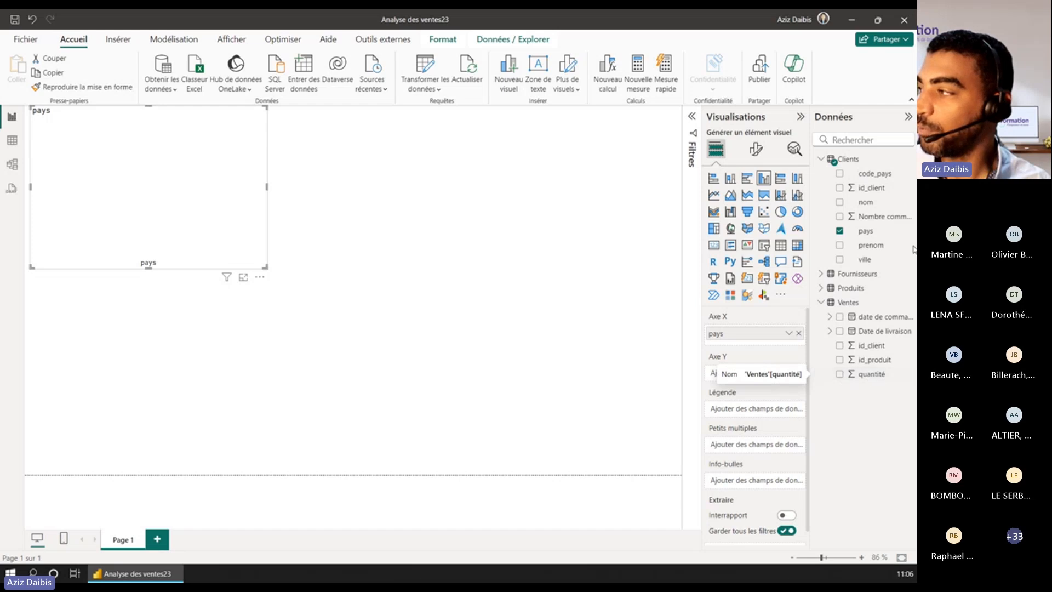
left_click(839, 374)
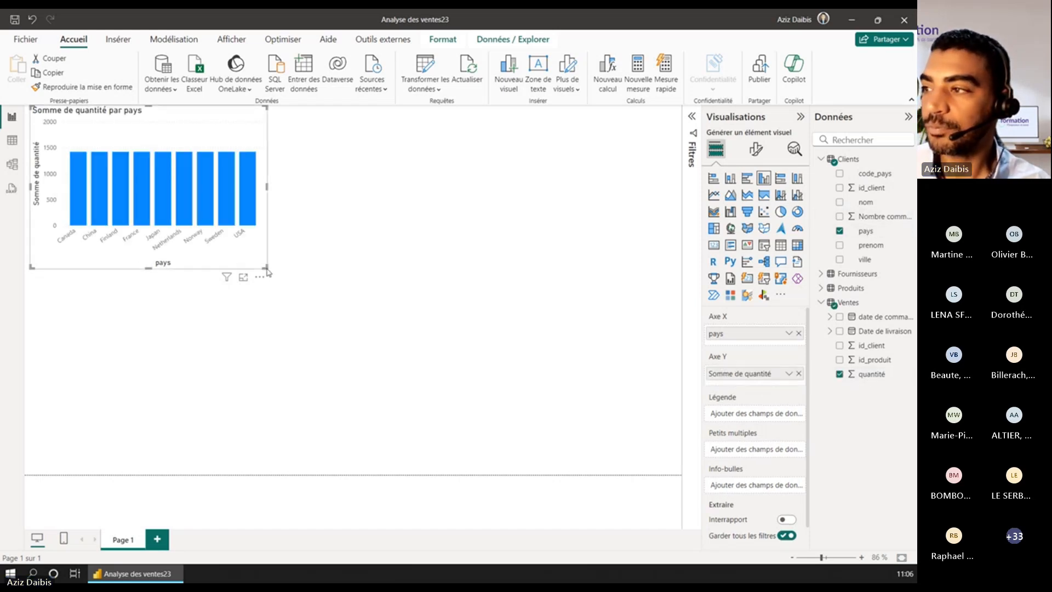
left_click_drag(266, 268, 412, 314)
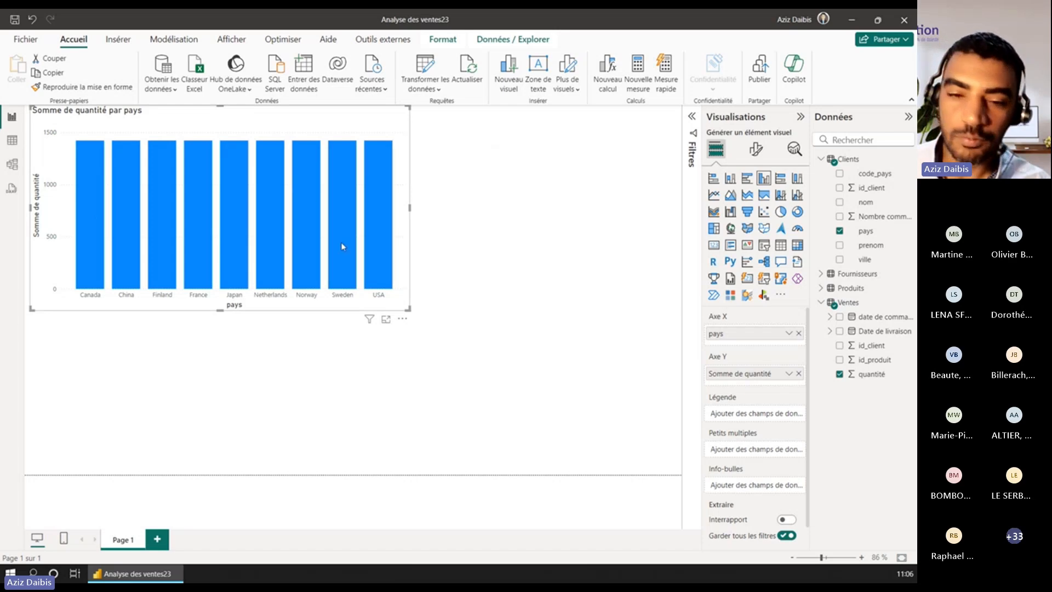
- Move the chart away from the page's upper-left corner and convert it to a table of quantité by pays
mouse_move(338, 251)
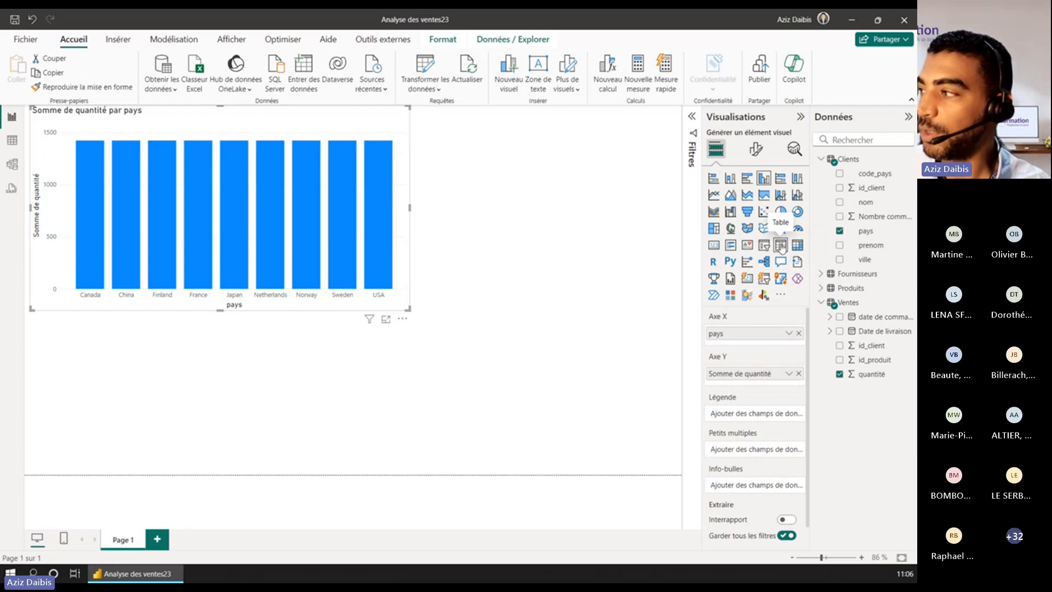
left_click_drag(243, 121, 336, 146)
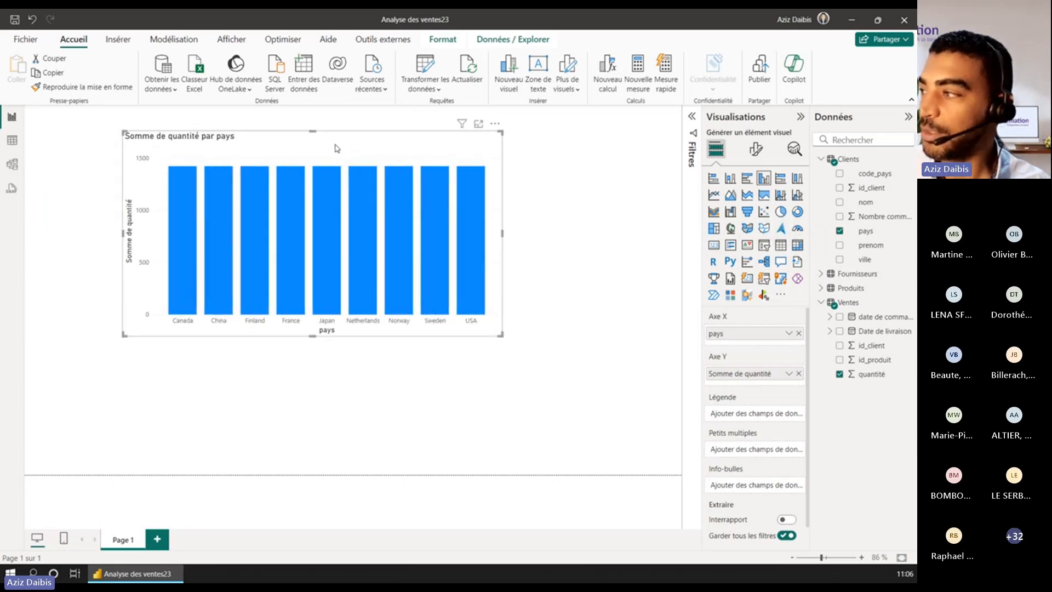
left_click(780, 247)
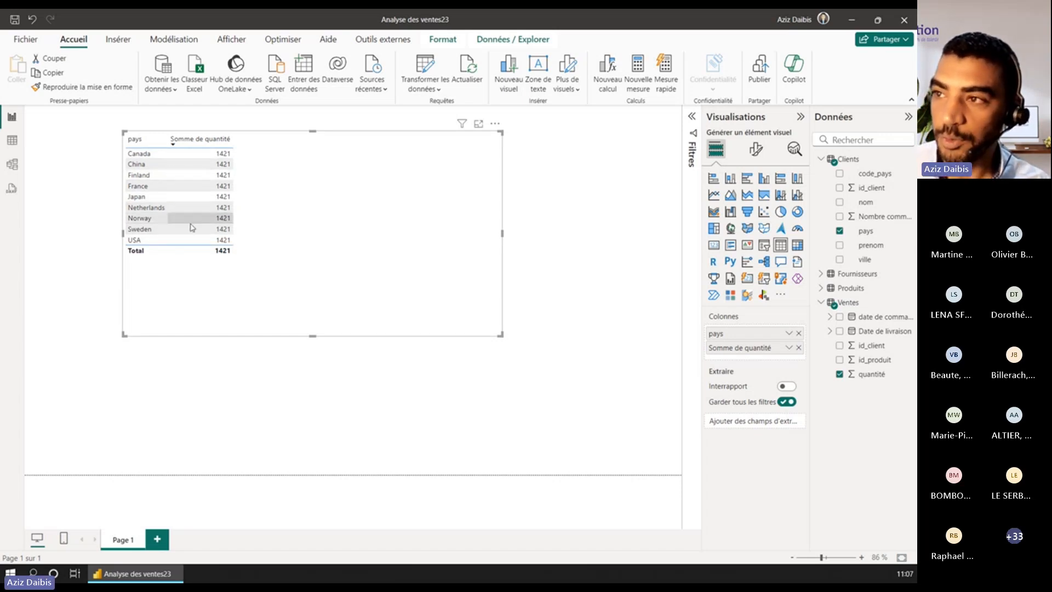
- In the model, create an active many-to-one relationship from id_client in Ventes to id_client in Clients with single-direction cross-filtering
left_click(12, 163)
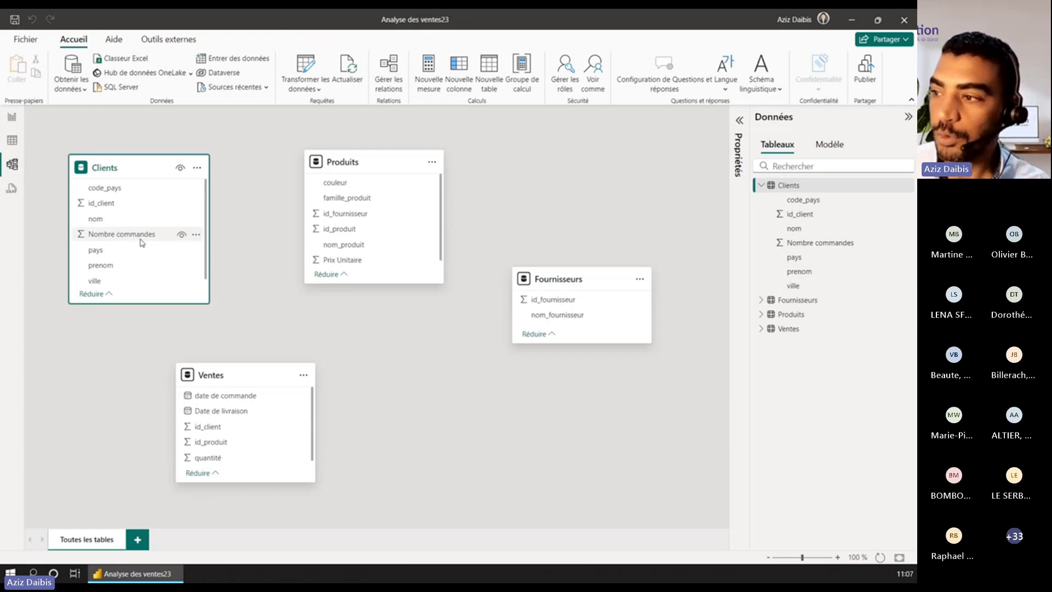
left_click_drag(138, 158, 133, 143)
left_click(257, 375)
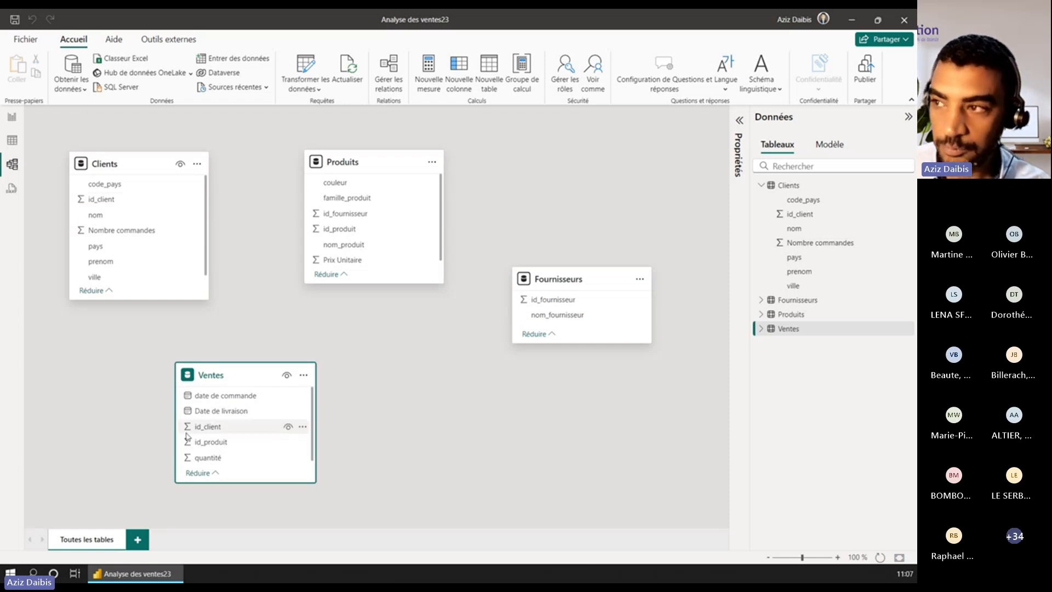
left_click(100, 201)
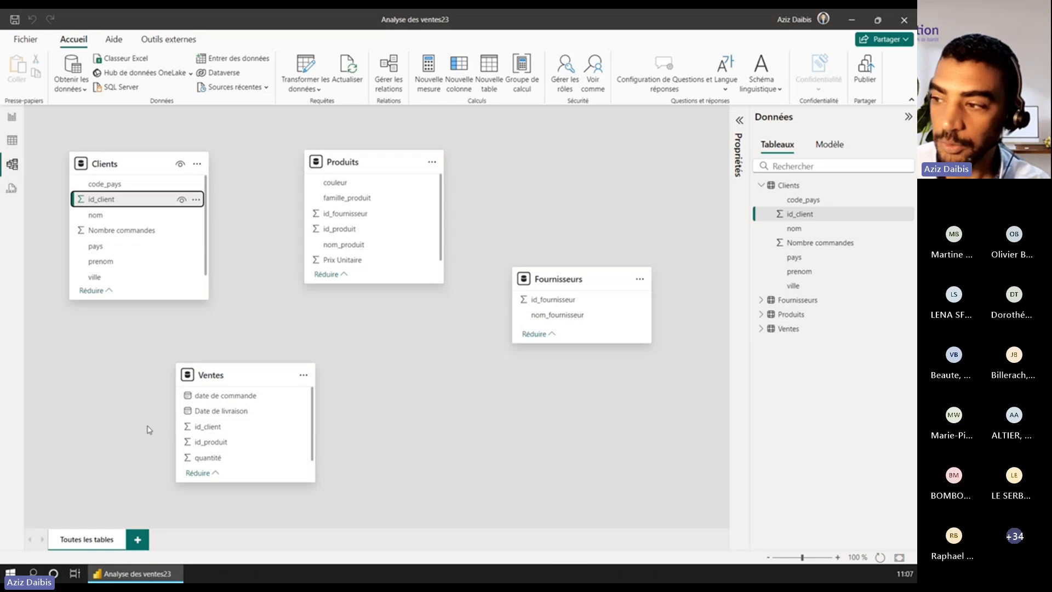
left_click(207, 428)
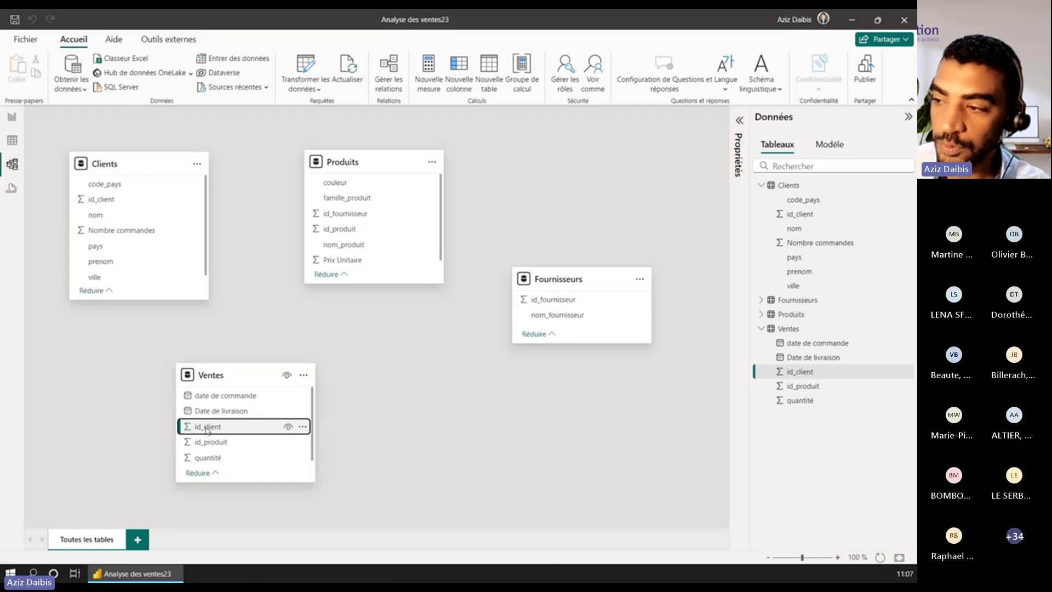
left_click_drag(207, 430, 113, 203)
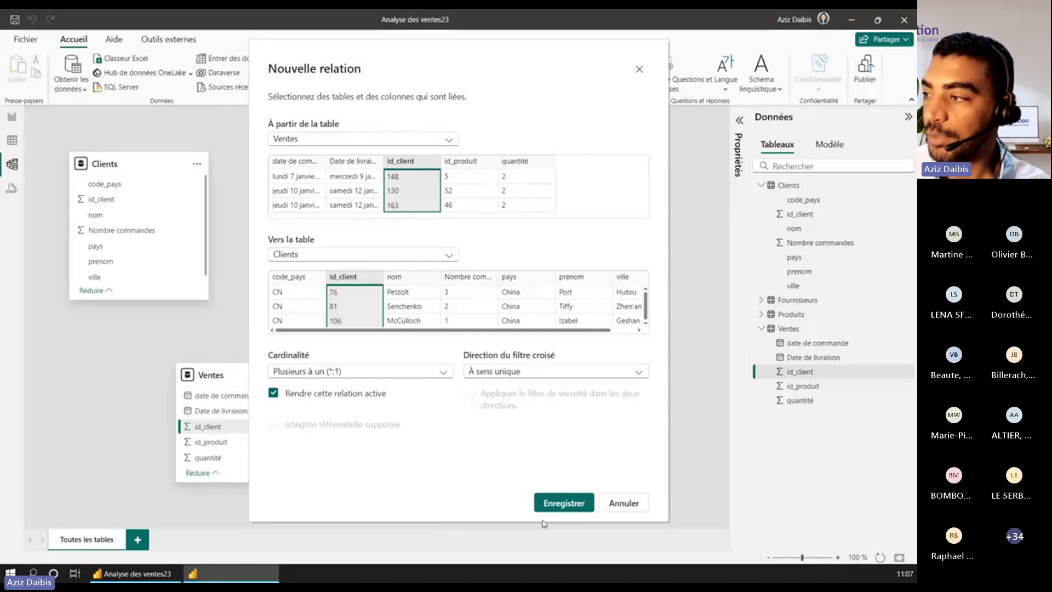
left_click(564, 503)
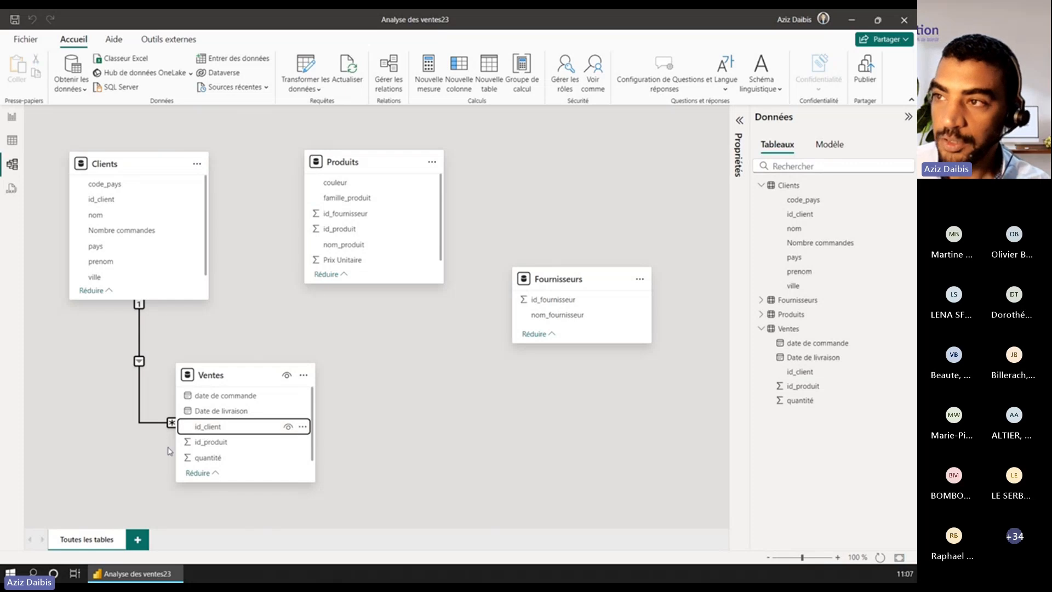
- Convert the report's quantité by pays table to a clustered column chart and shrink it into the page's upper-left corner
left_click(12, 117)
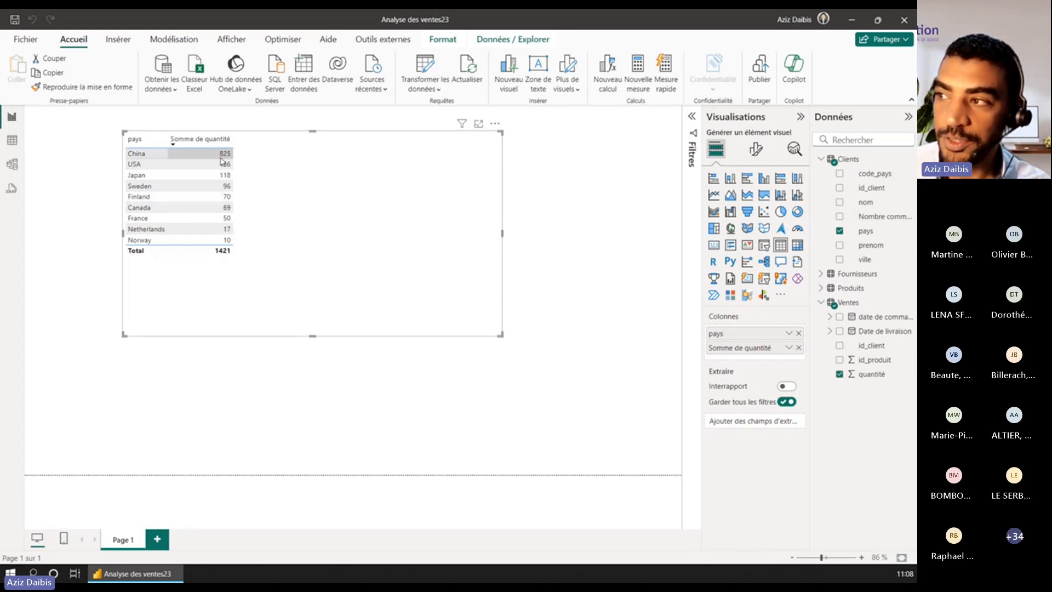
left_click(764, 178)
left_click_drag(333, 146, 245, 129)
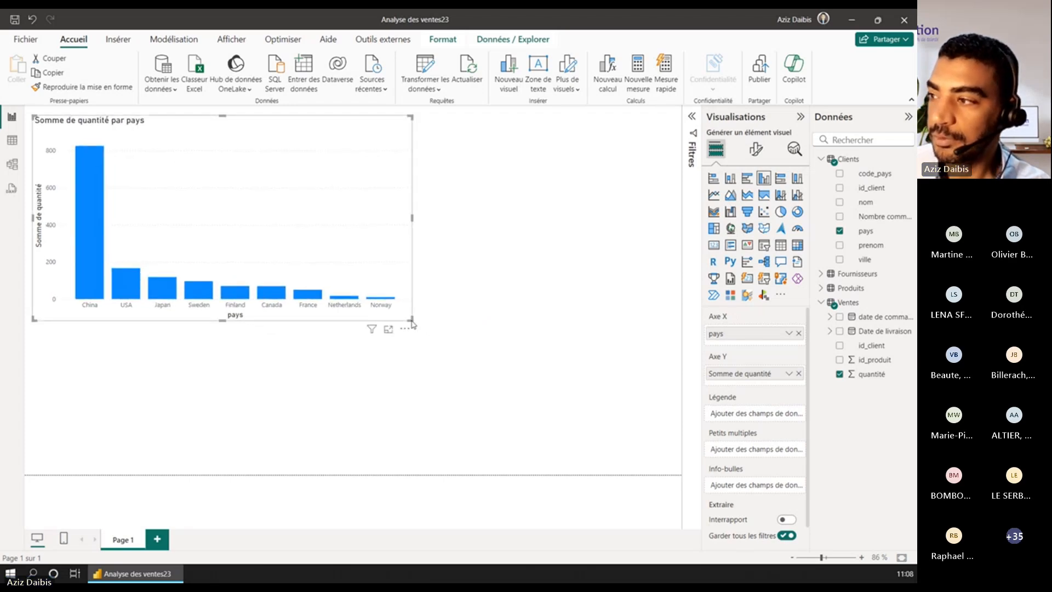
left_click_drag(410, 319, 292, 272)
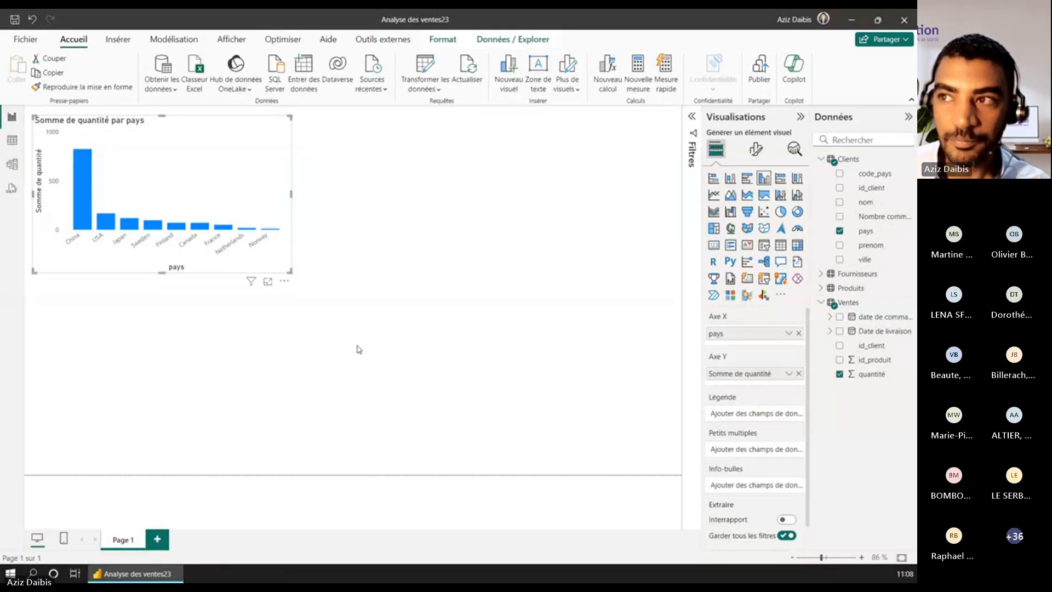
- Create active one-to-many relationships in the model from Produits to Ventes on id_produit and from Fournisseurs to Produits on id_fournisseur
left_click(13, 164)
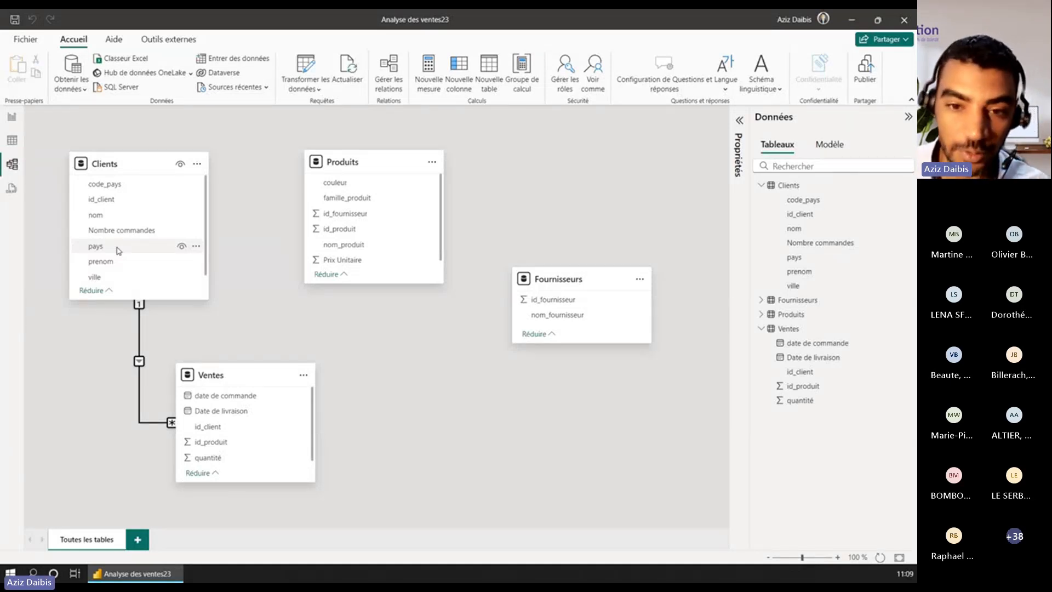
left_click_drag(241, 377, 296, 359)
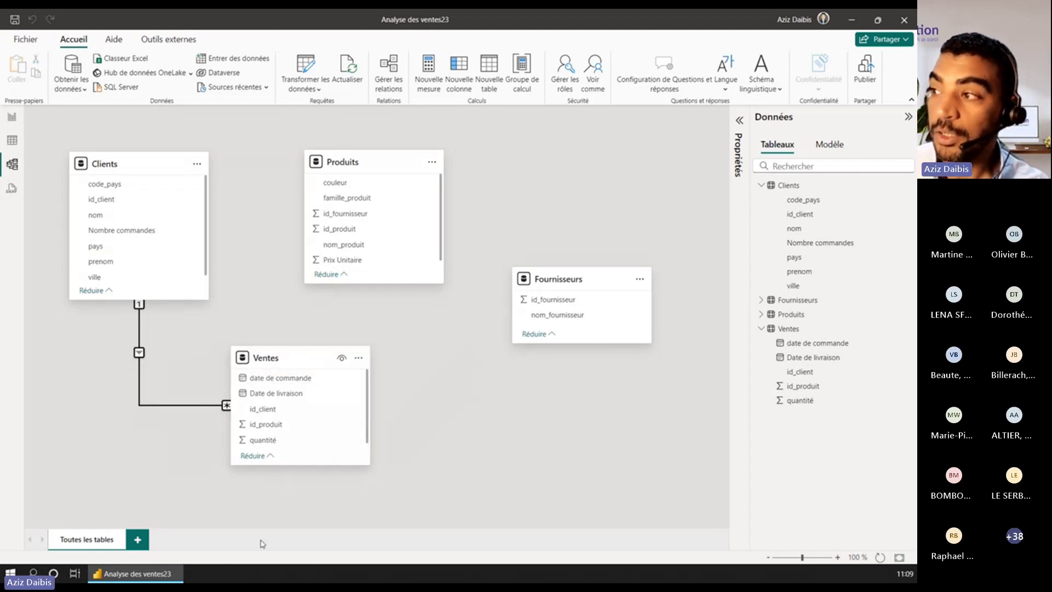
left_click_drag(309, 363, 276, 383)
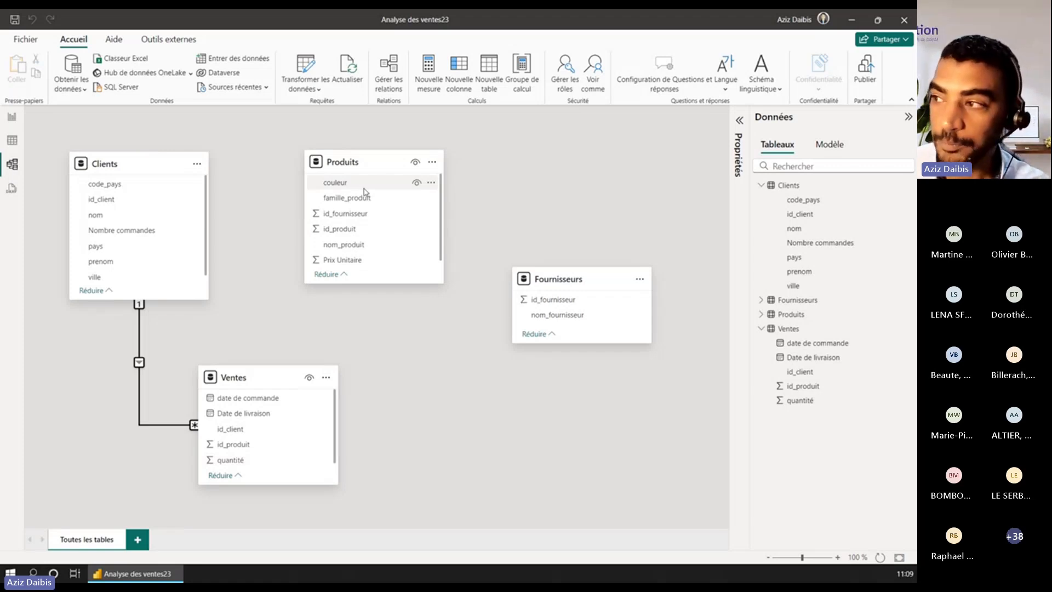
left_click_drag(338, 237, 246, 448)
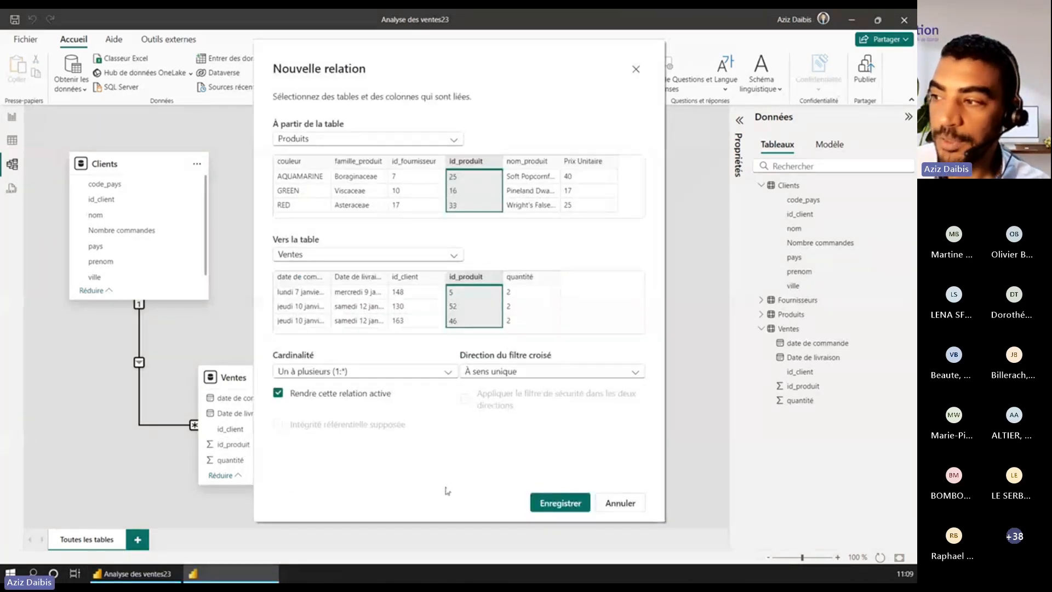
left_click(565, 502)
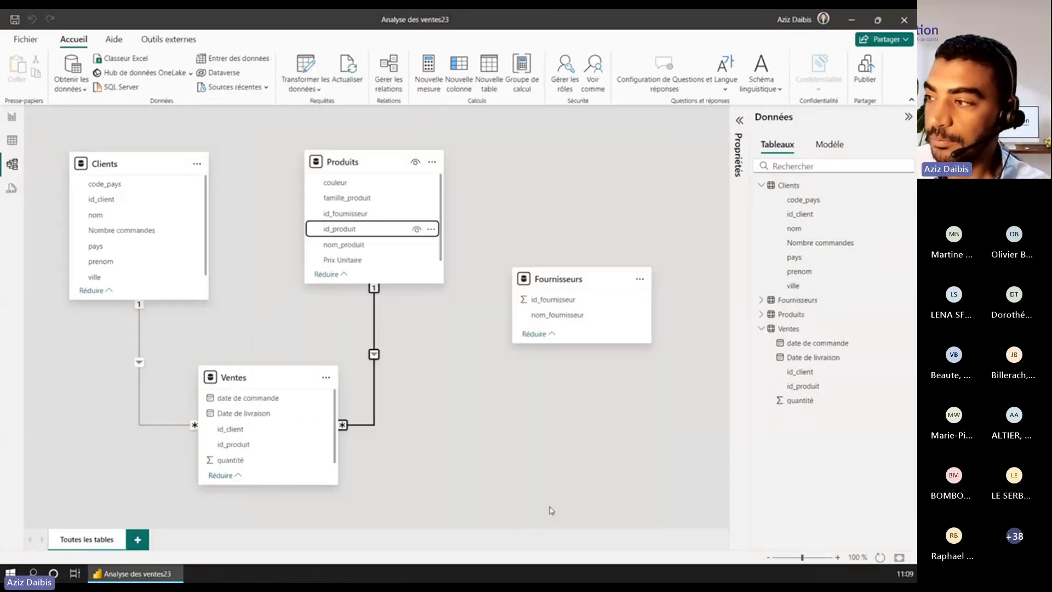
left_click_drag(552, 300, 391, 216)
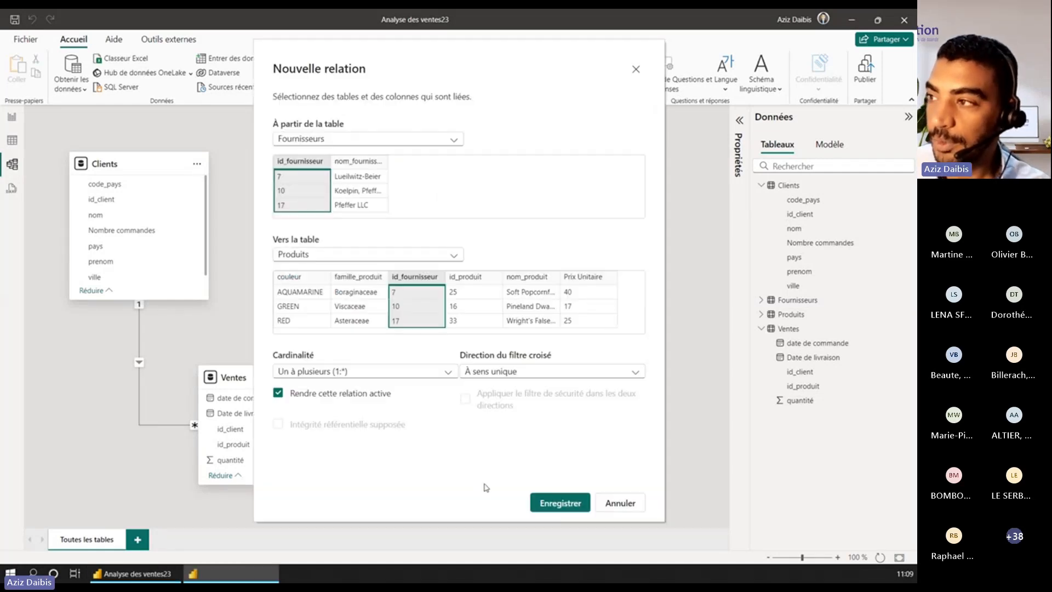
left_click(568, 505)
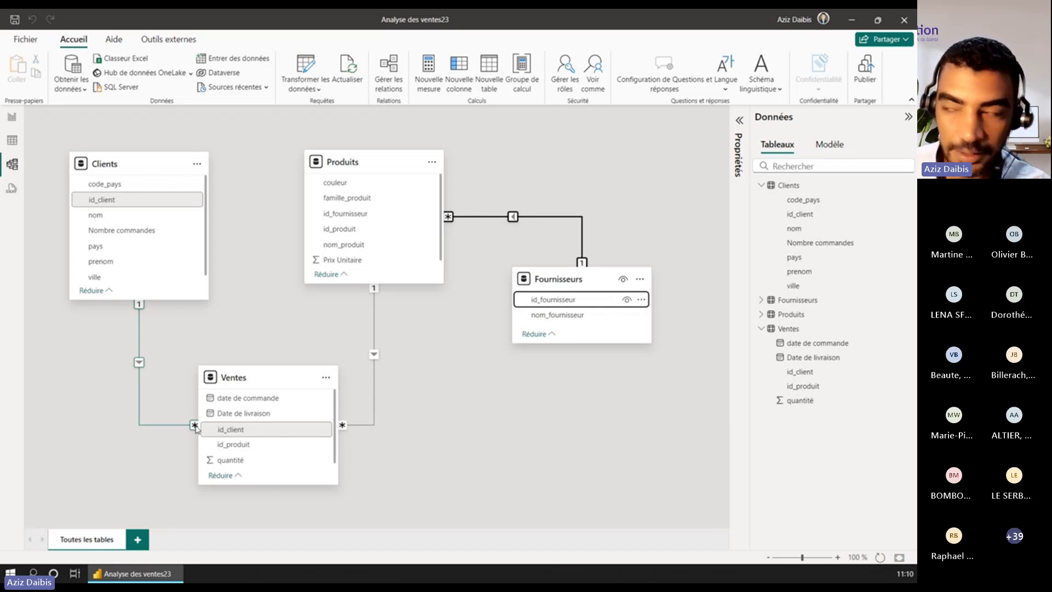
- Examine the properties of the relationship between Clients and Ventes, including the available cardinality options, keeping its settings
left_click(168, 425)
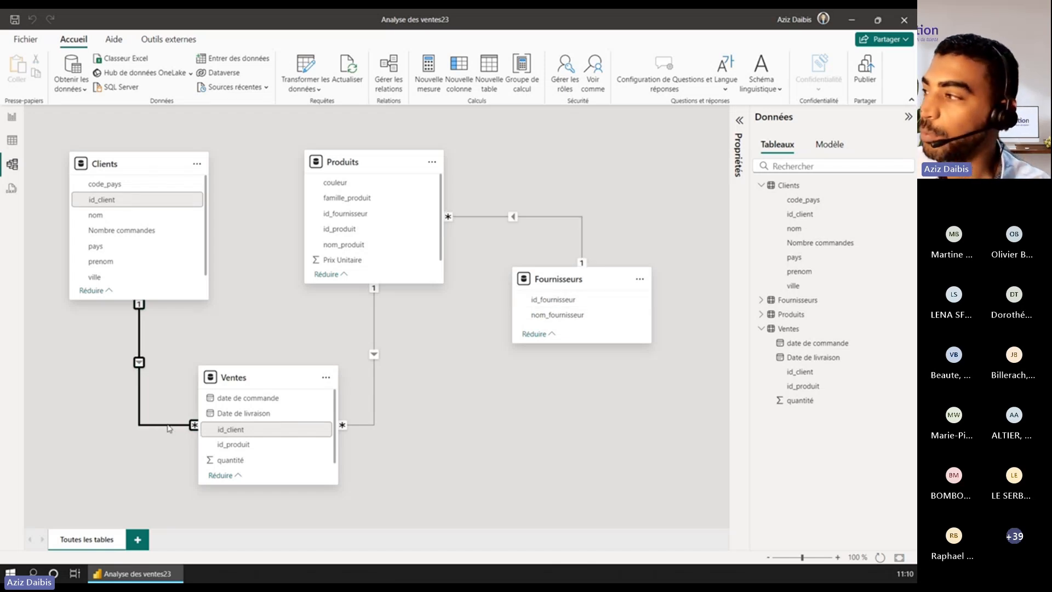
left_click(739, 120)
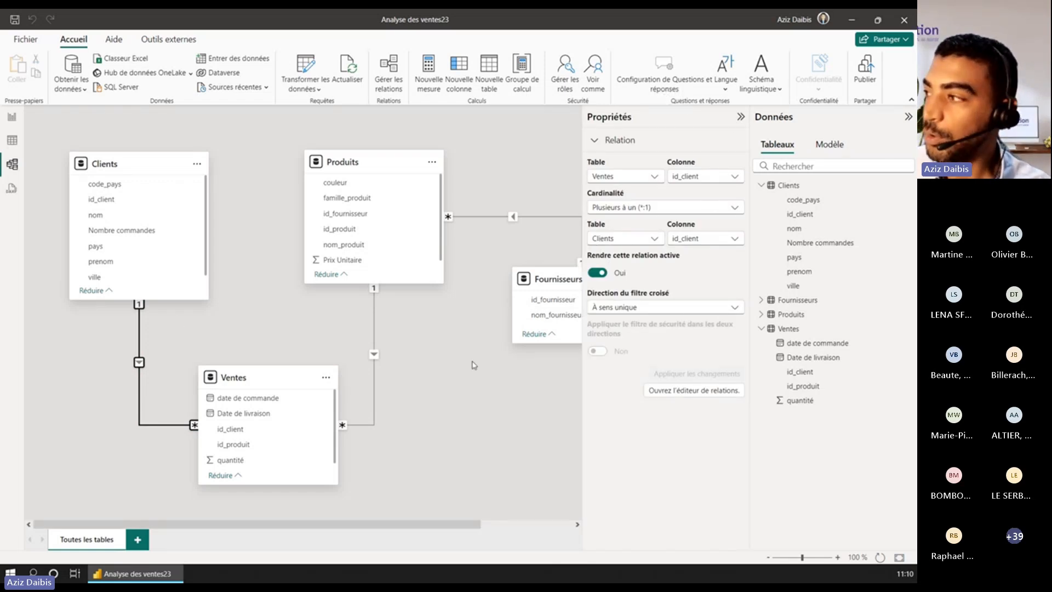
left_click(627, 209)
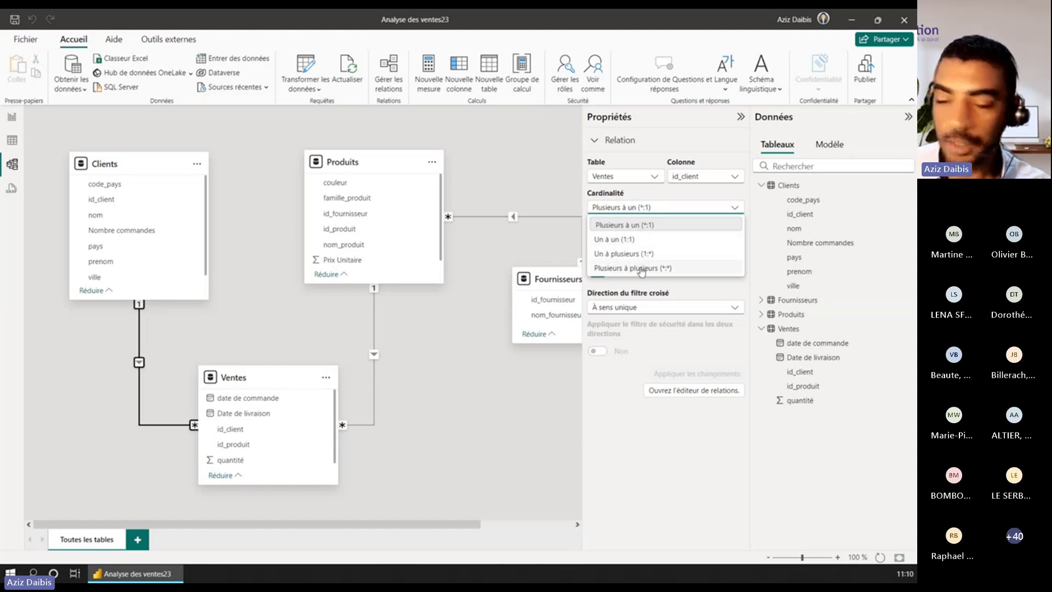
left_click(747, 207)
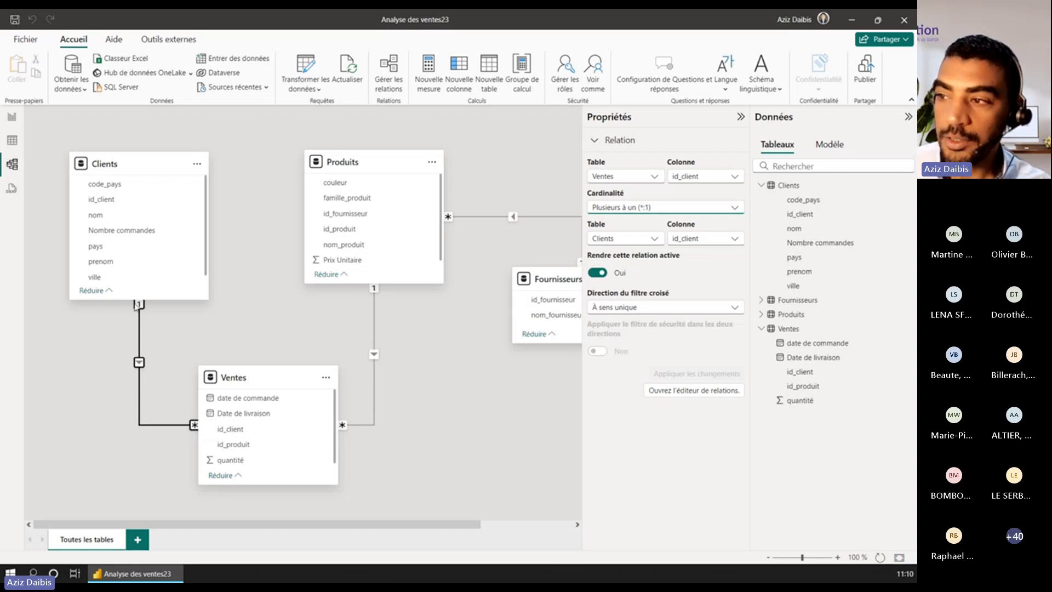
mouse_move(119, 171)
left_mouse_down()
mouse_move(140, 177)
mouse_move(119, 174)
left_mouse_up()
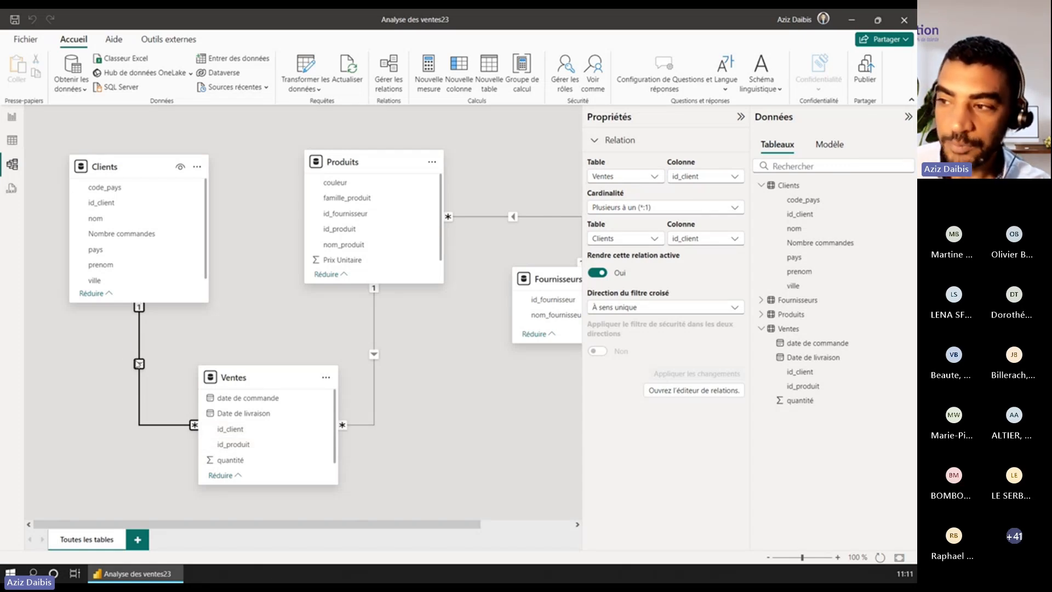
left_click(140, 365)
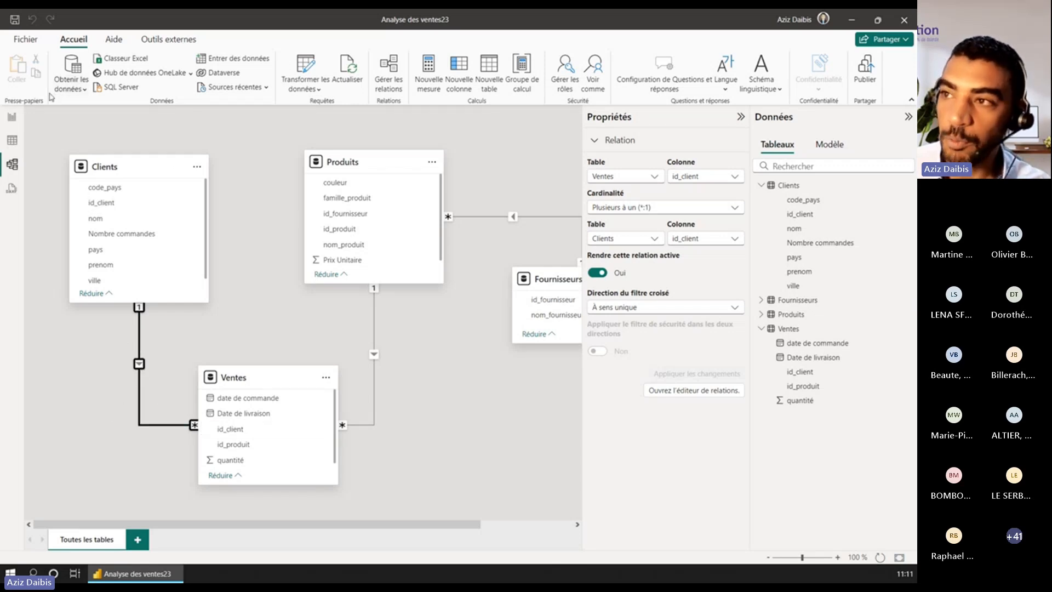
- Check the chart's fields against the model relationships and make the quantité by pays chart on Page 1 smaller
left_click(13, 117)
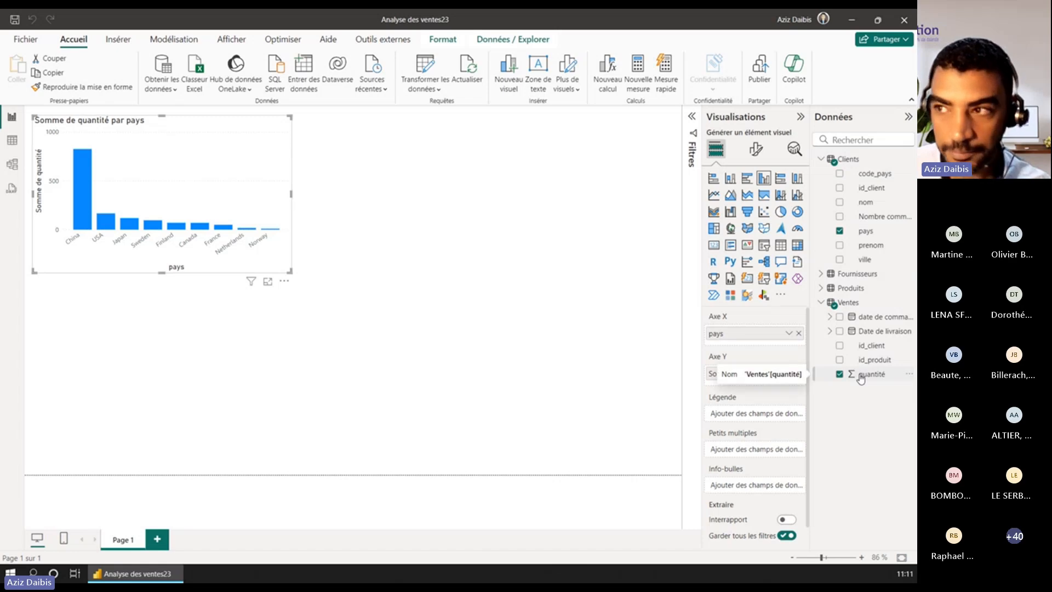
left_click(12, 164)
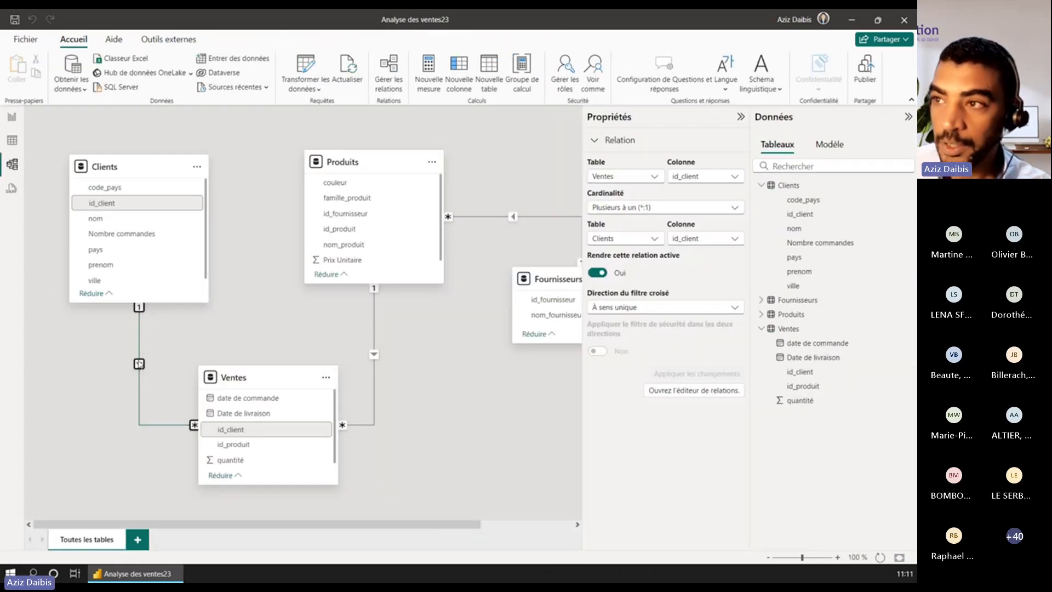
left_click(12, 117)
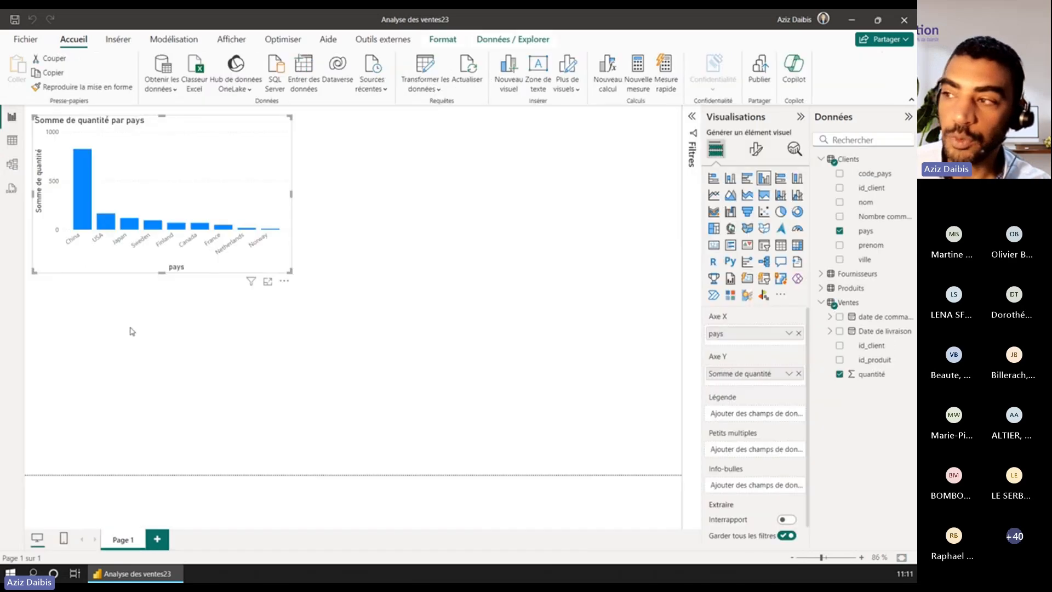
left_click_drag(292, 273, 276, 269)
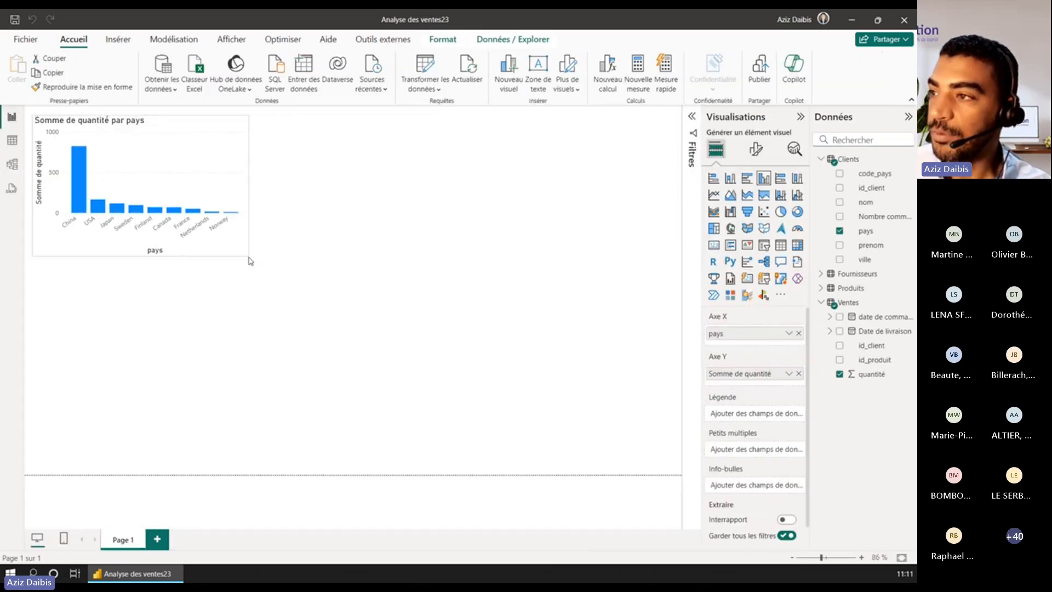
- Set the default summarization of the Nombre commandes column in Clients to Somme and deselect the chart
left_click(12, 164)
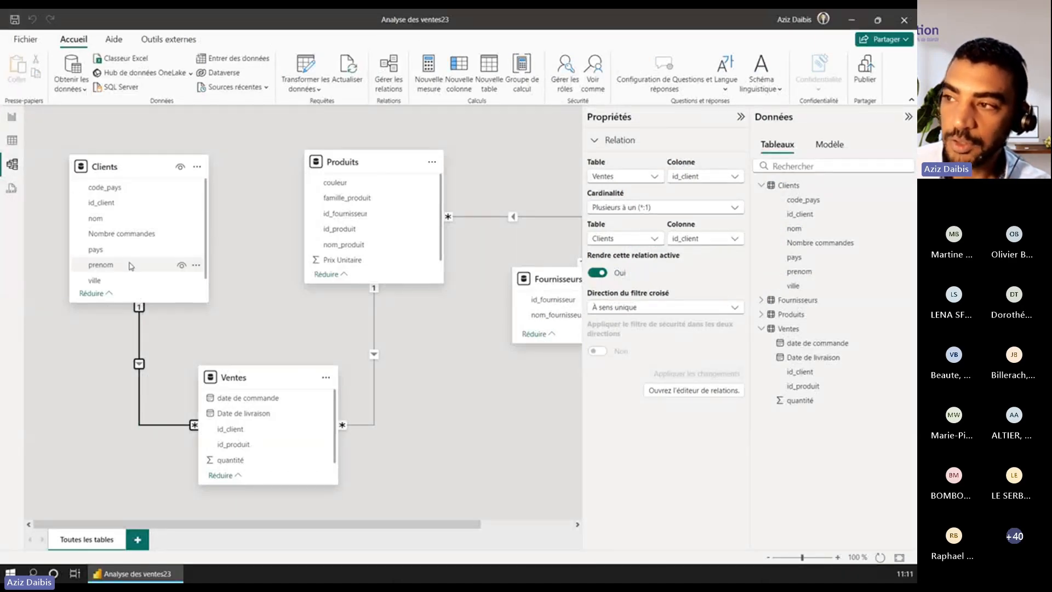
left_click(125, 236)
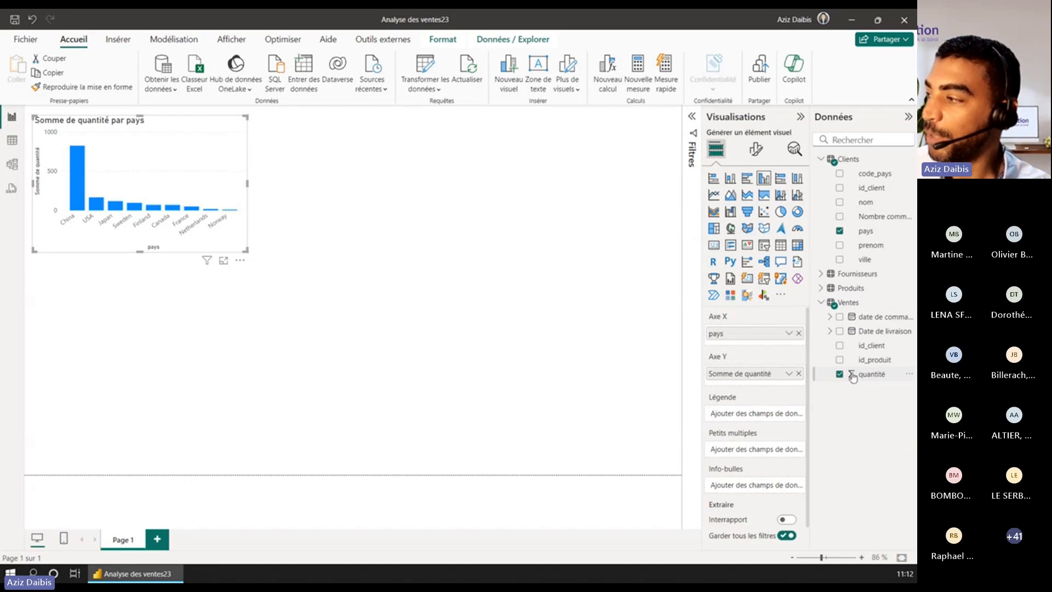
left_click(866, 219)
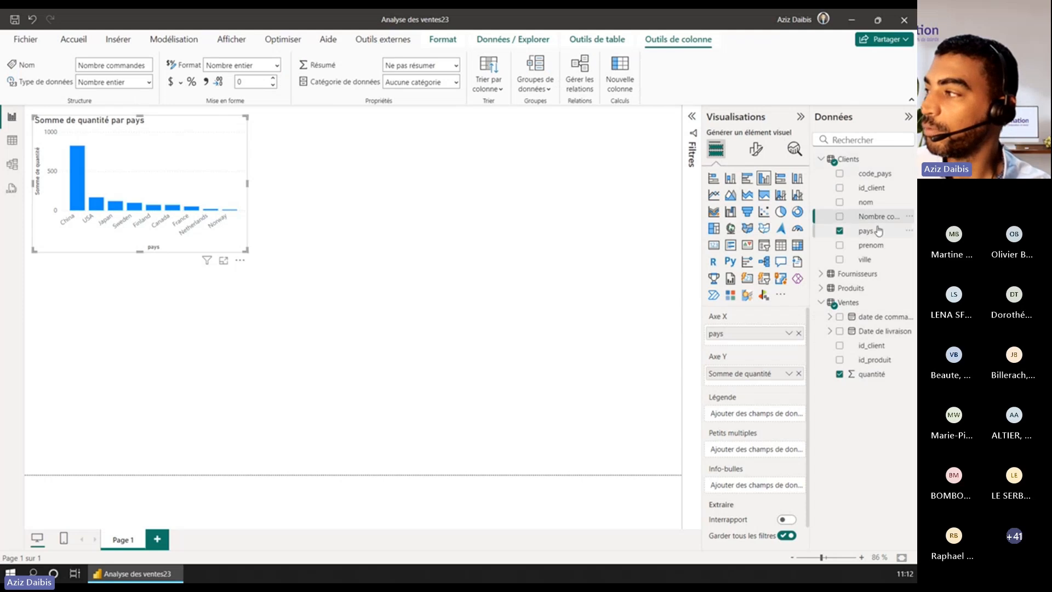
left_click(455, 66)
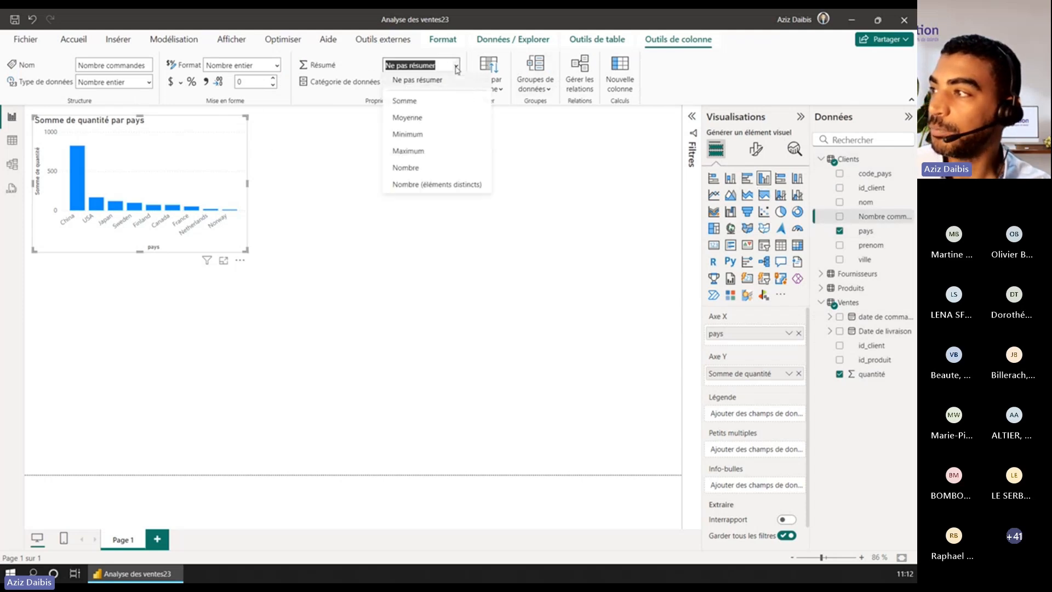
left_click(414, 104)
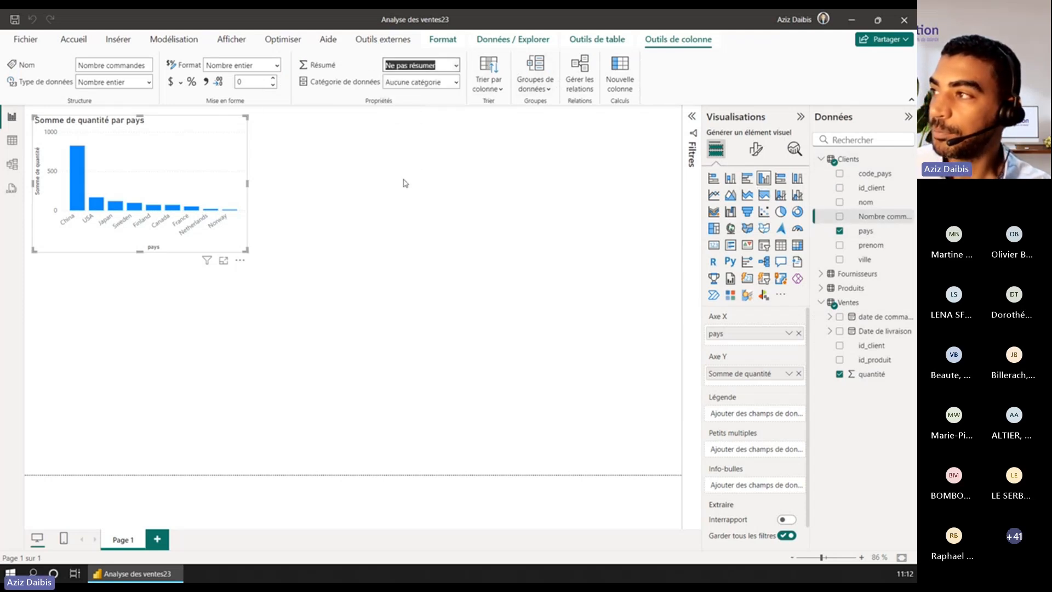
left_click(379, 247)
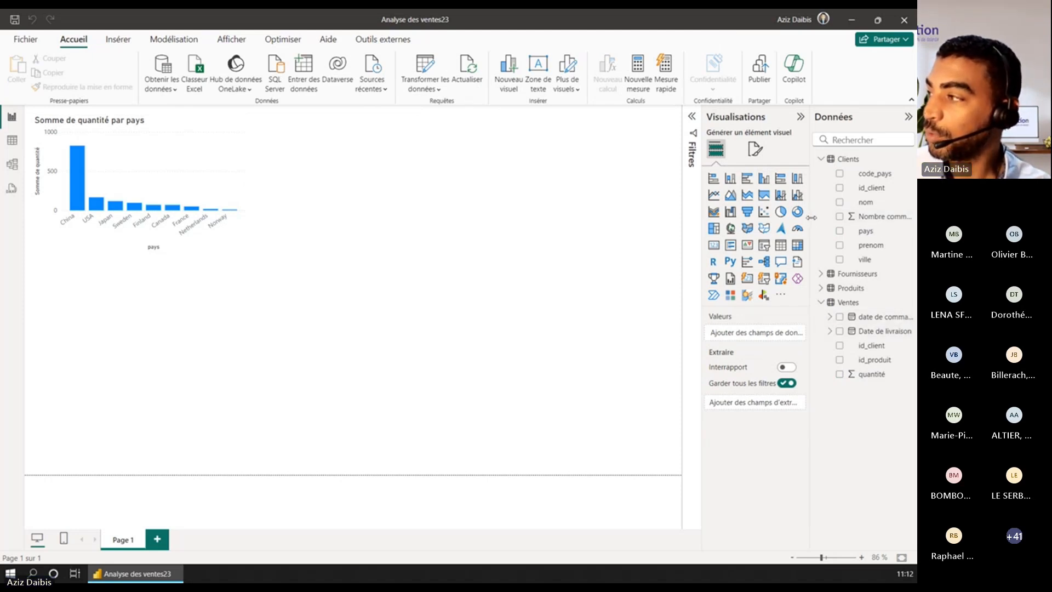
- Create a table of Mois from the Ventes date de commande hierarchy below the chart, enlarged to fit all months
left_click_drag(810, 219, 785, 219)
left_click(804, 317)
left_click(813, 330)
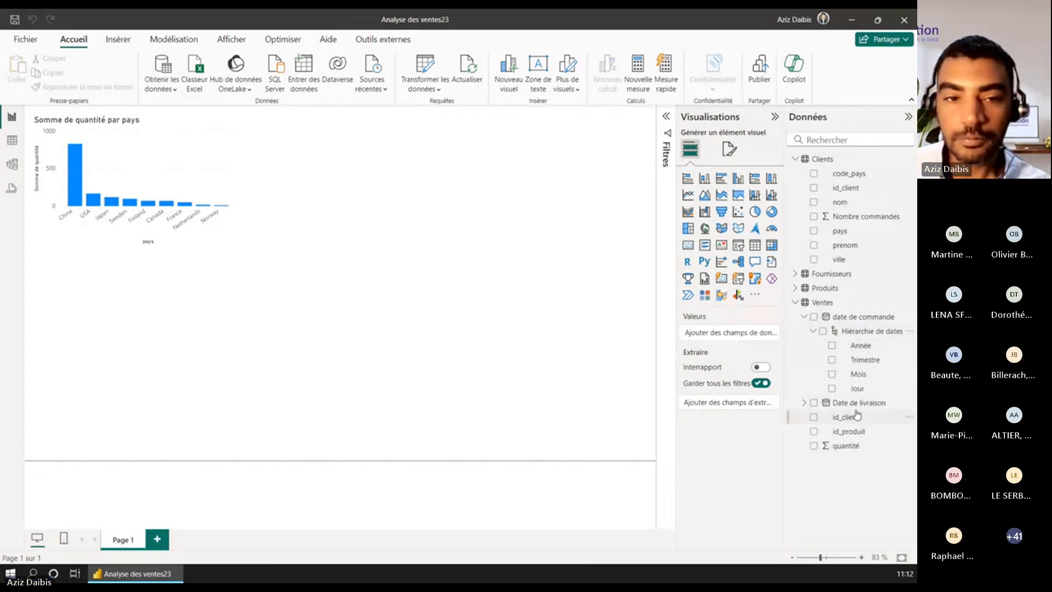
left_click(832, 375)
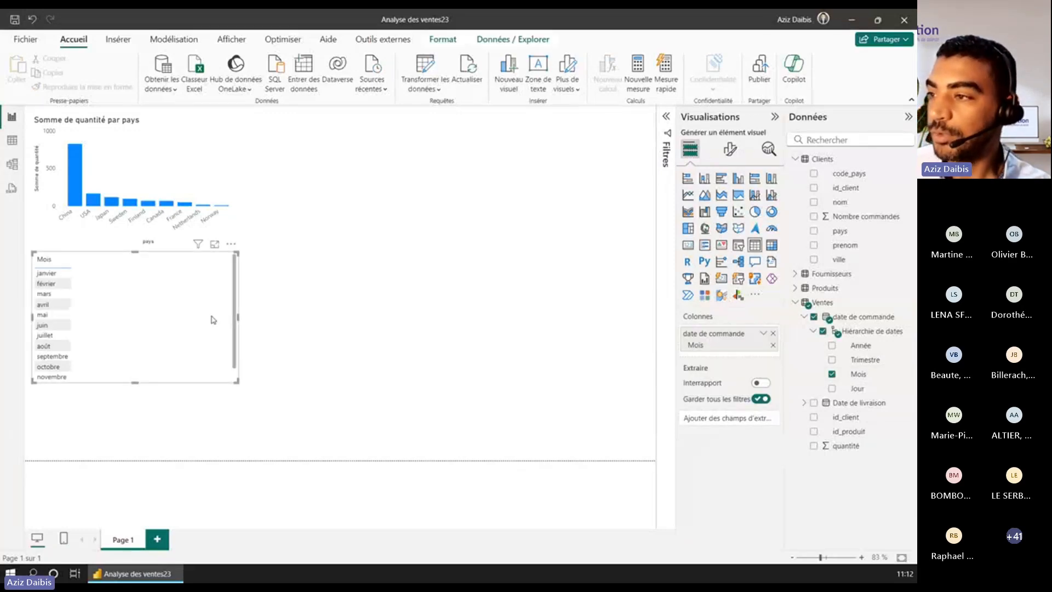
left_click_drag(237, 382, 255, 429)
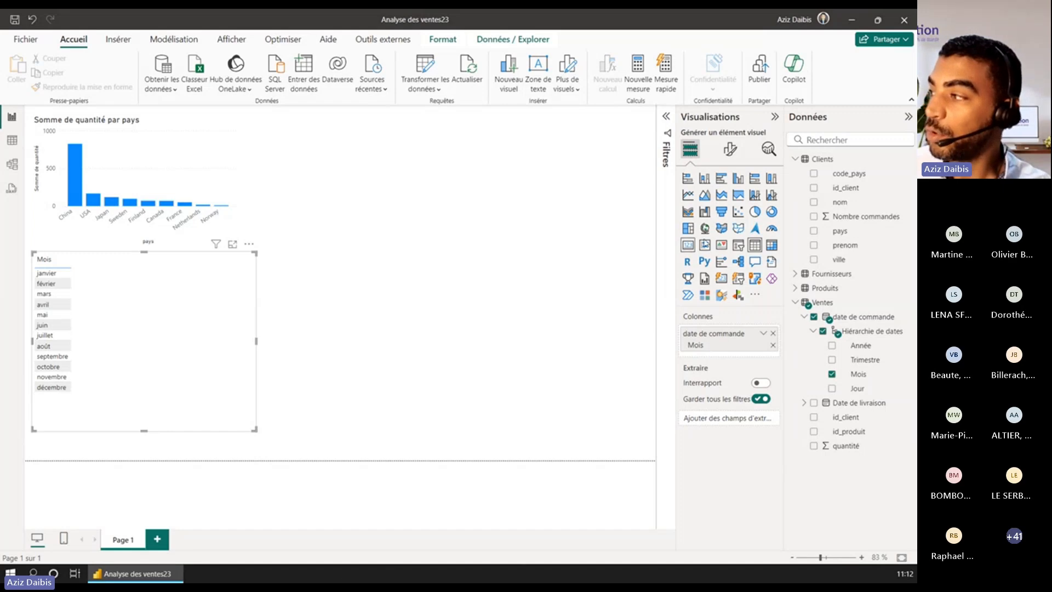
- Add the Nombre commandes column from Clients to the Mois table
left_click(813, 217)
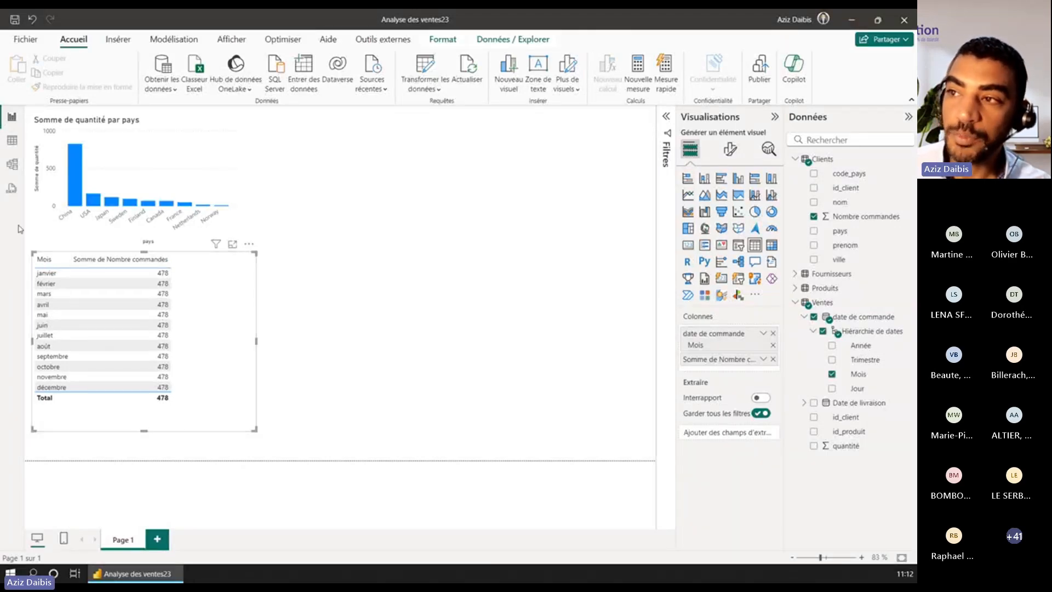
- Set the cross-filter direction of the Clients–Ventes relationship to À double sens, apply the change and return to the report
left_click(12, 163)
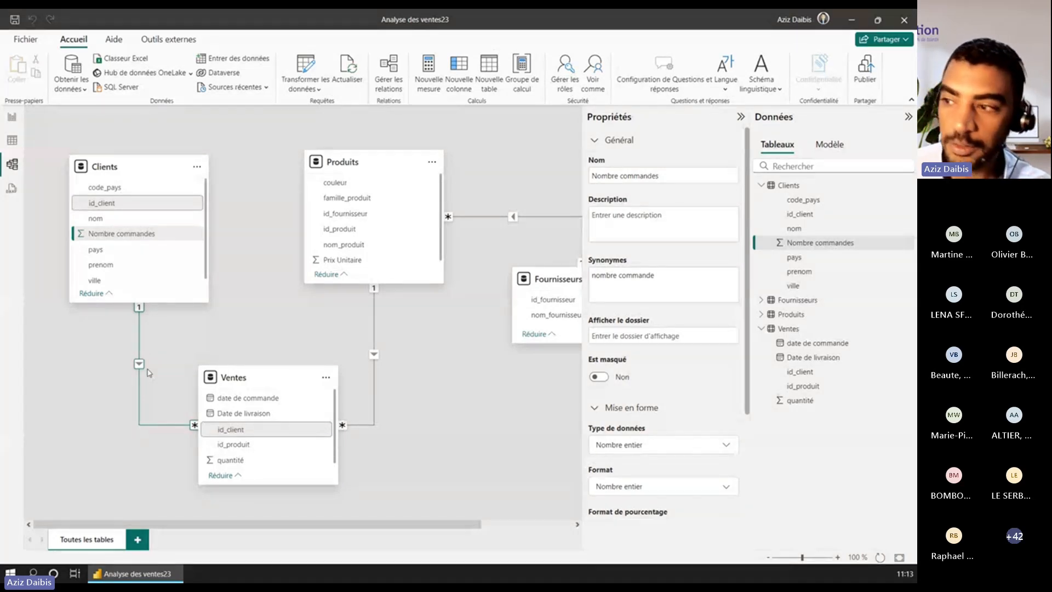
left_click(139, 389)
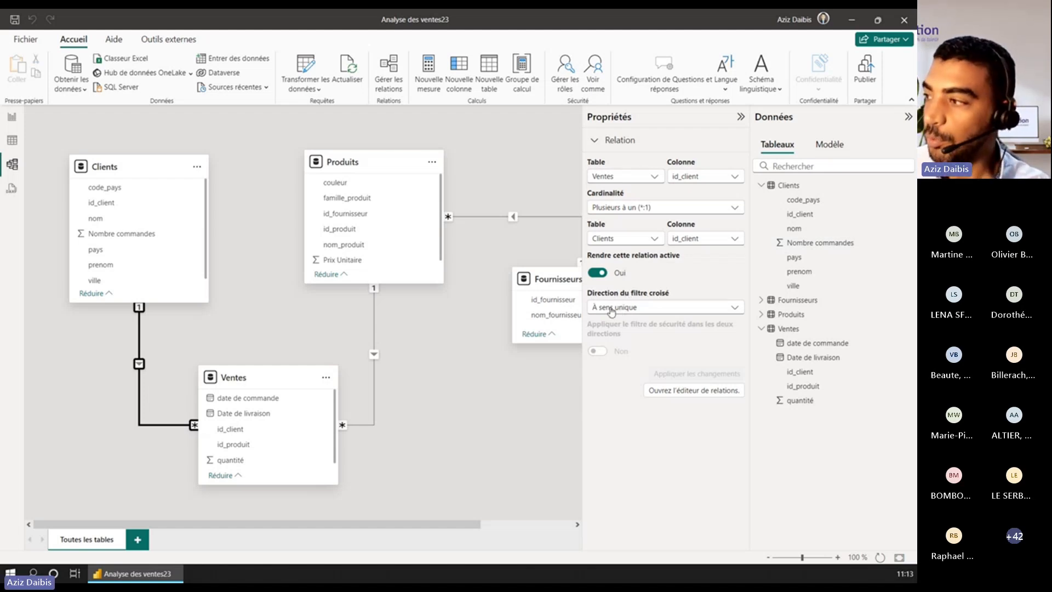
left_click(653, 309)
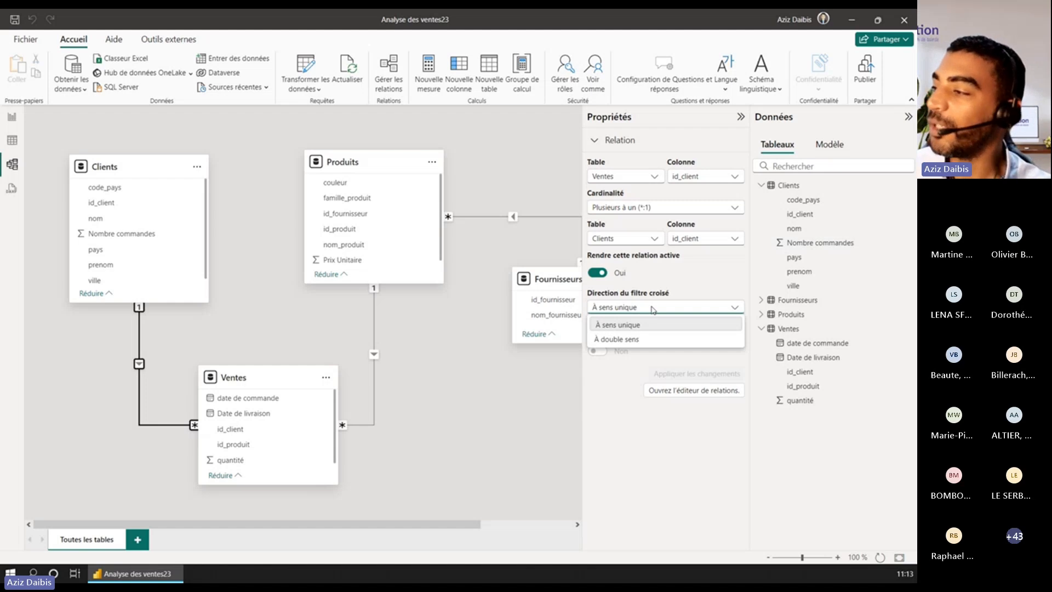
left_click(631, 340)
left_click(660, 374)
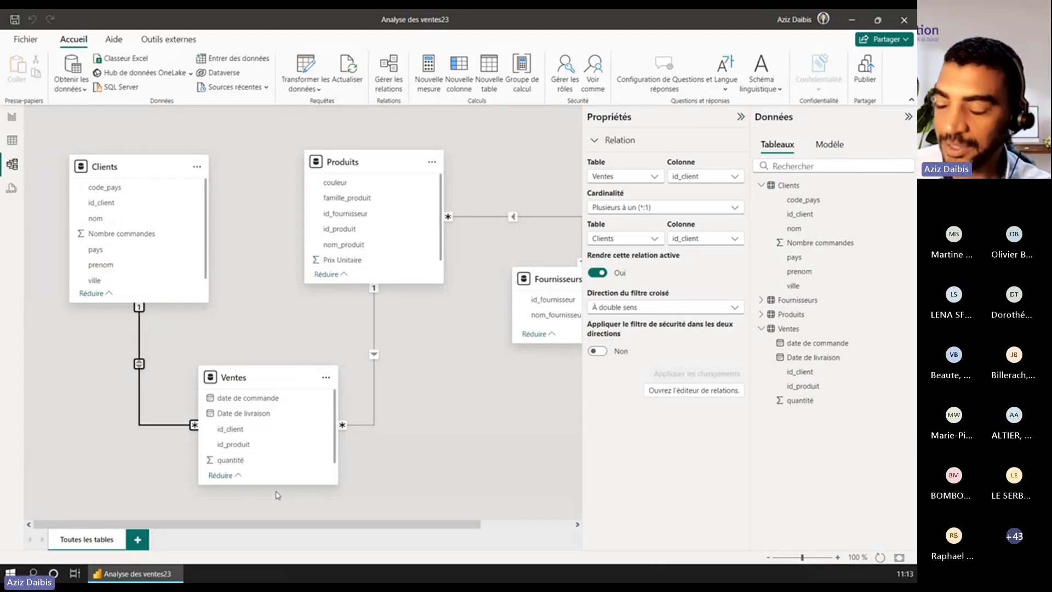
left_click(14, 118)
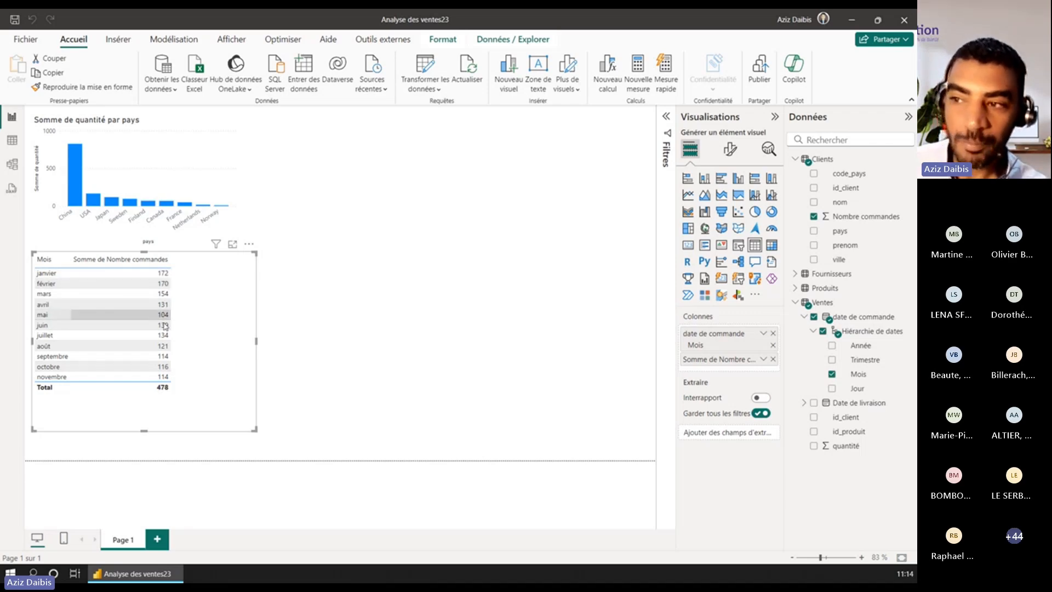
- Move the Mois table up and to the right of its current spot on Page 1 and check the row count of the Ventes data
left_click_drag(164, 373, 452, 324)
left_click(425, 367)
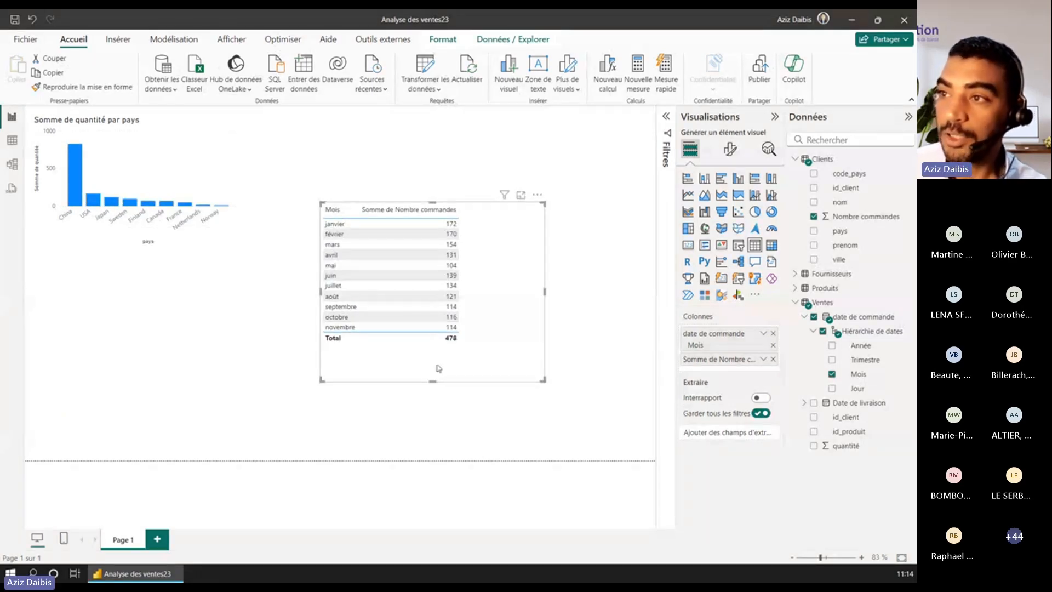
left_click(13, 141)
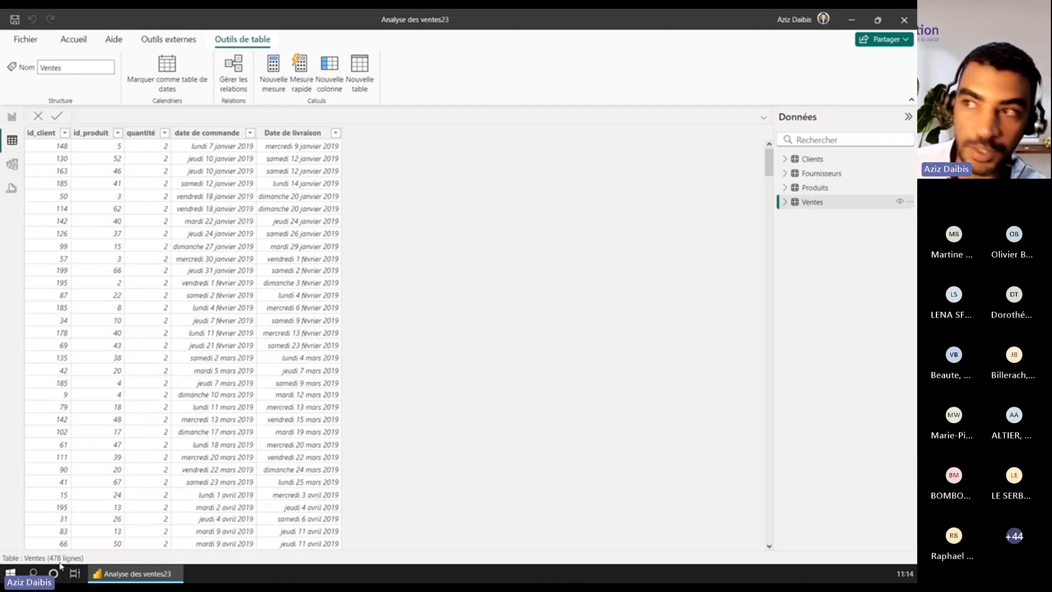
left_click(12, 117)
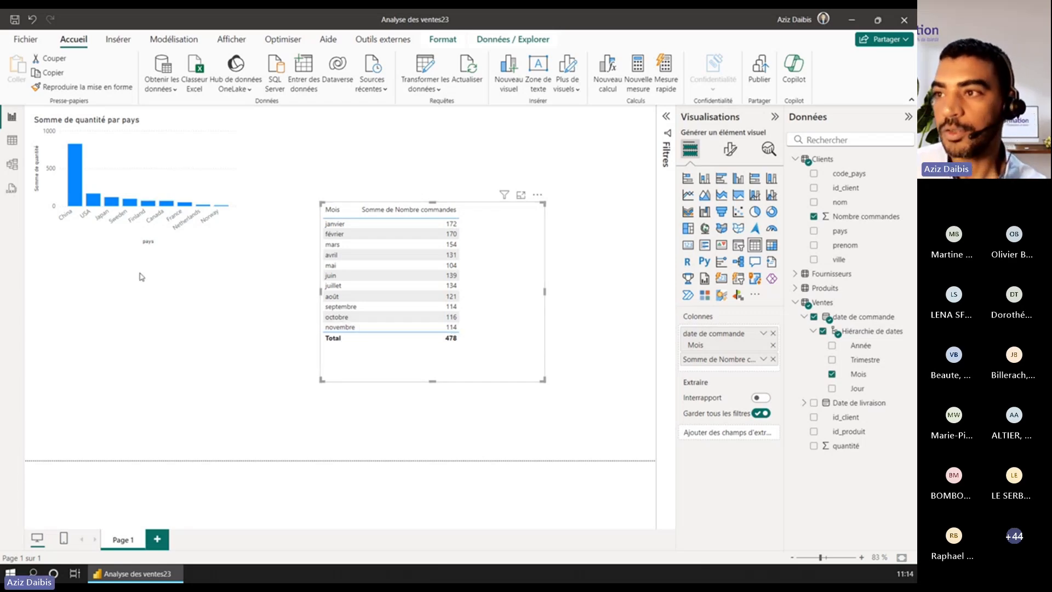
- Set the Clients–Ventes relationship's cross-filter direction back to À sens unique, apply it and return to the report
left_click(12, 164)
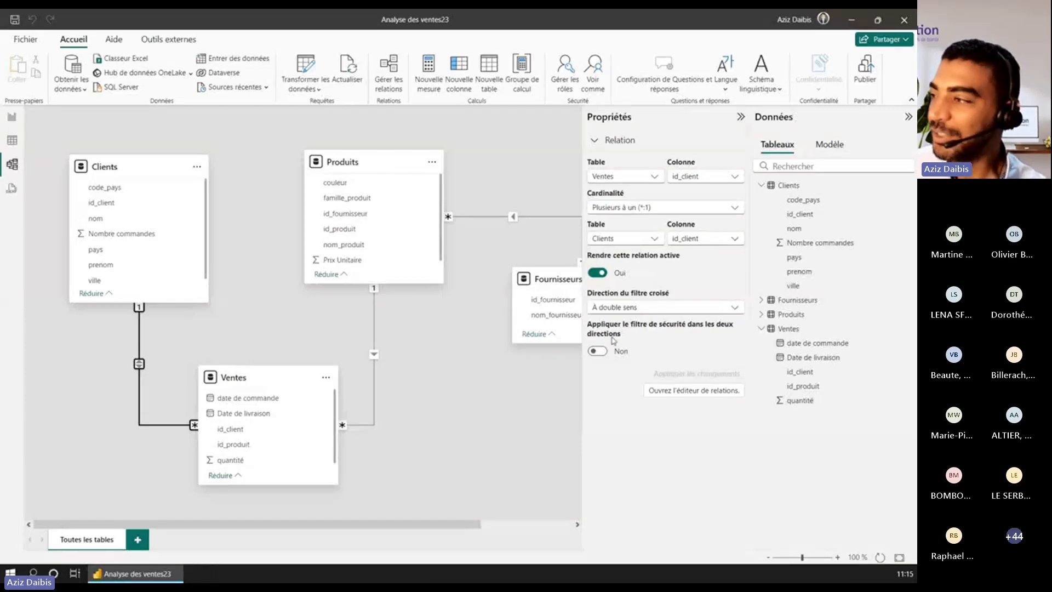
left_click(631, 309)
left_click(618, 325)
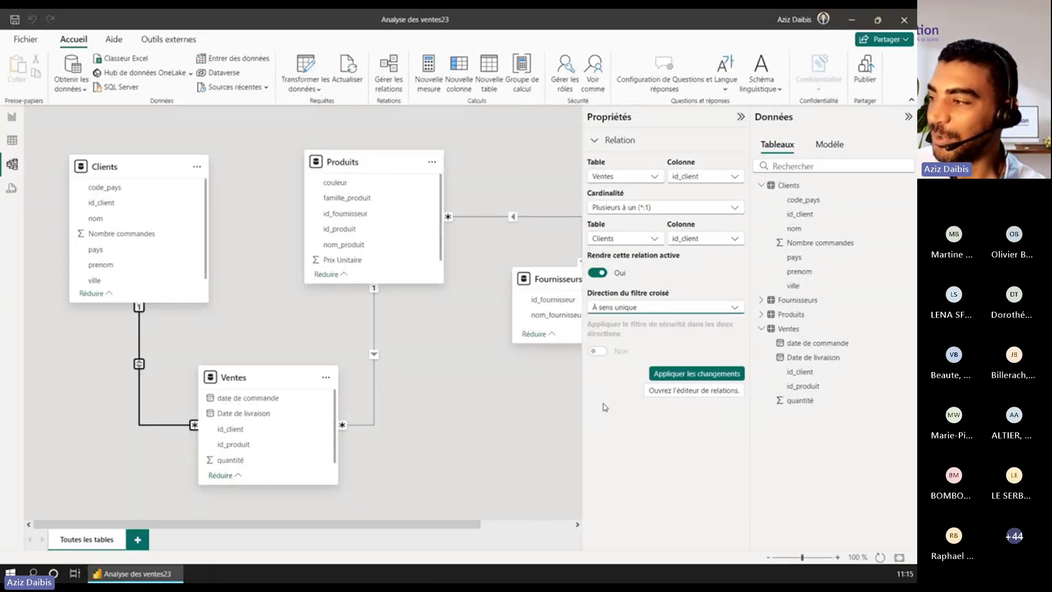
left_click(670, 378)
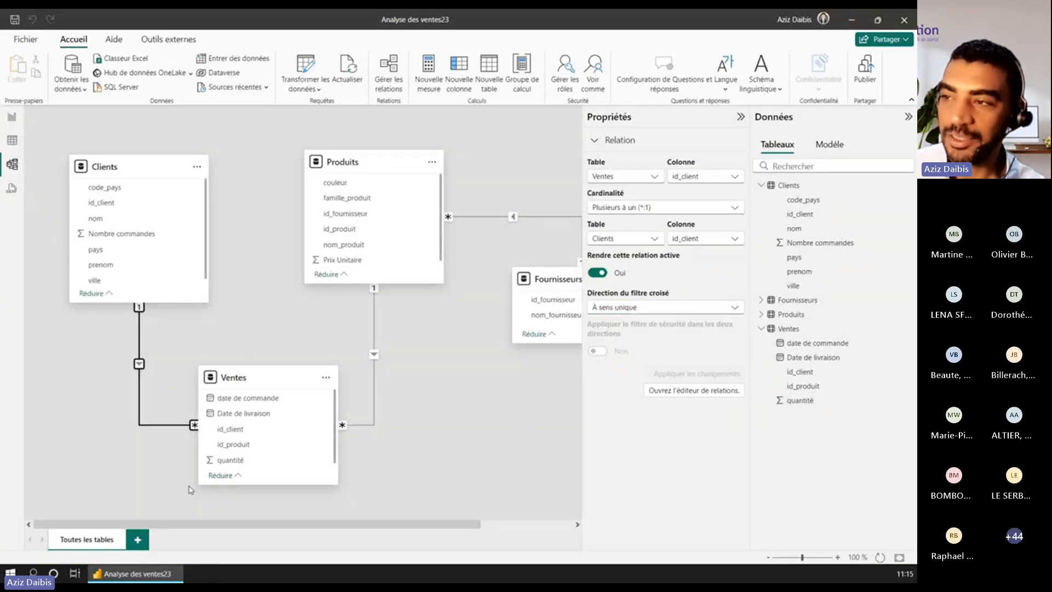
left_click(10, 117)
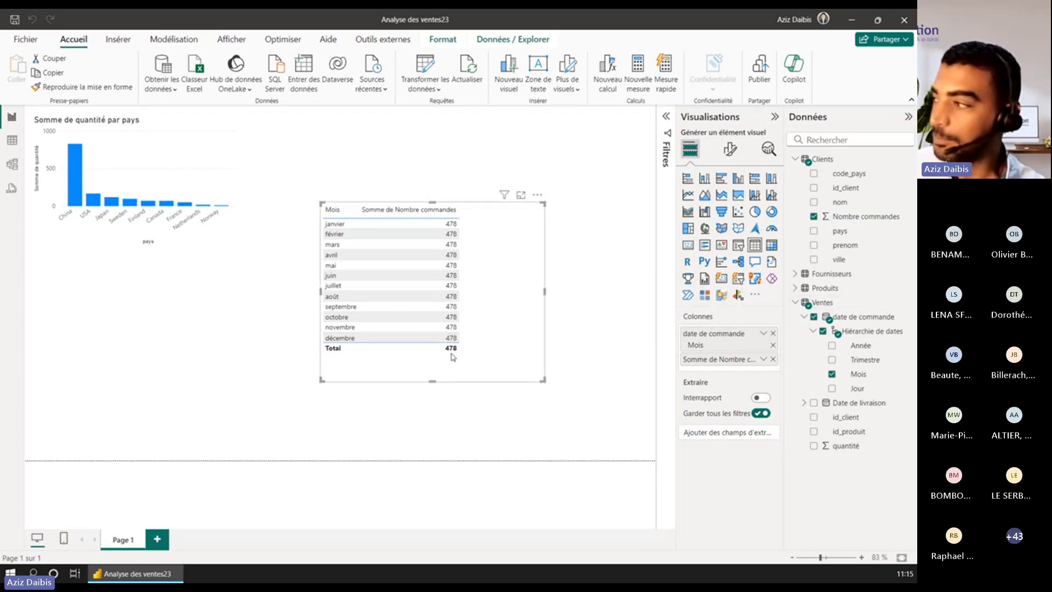
- Start a new measure in the Ventes table and name it NB CMD
mouse_move(833, 310)
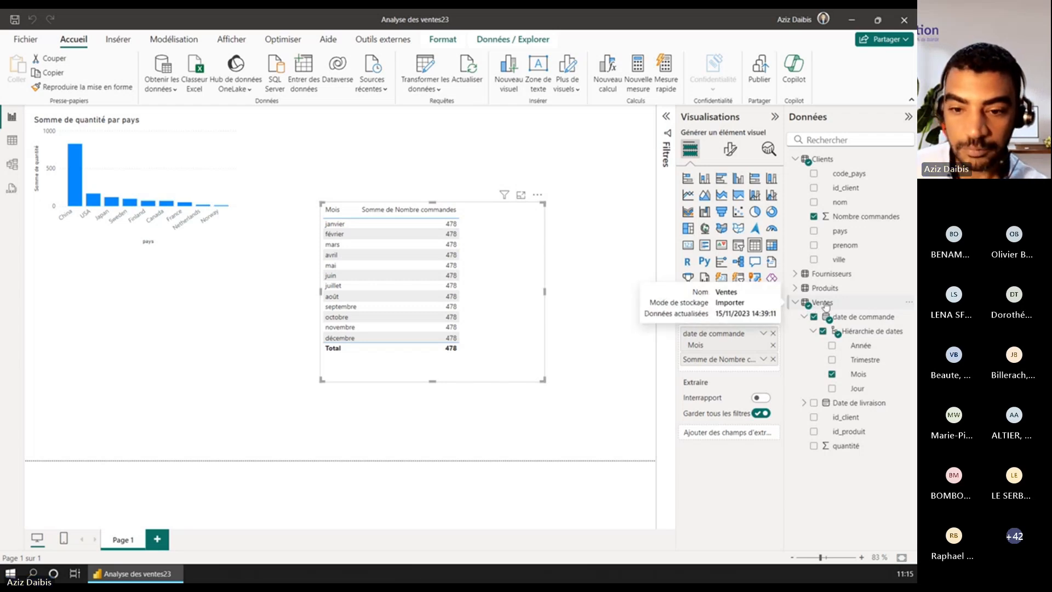
left_click(826, 306)
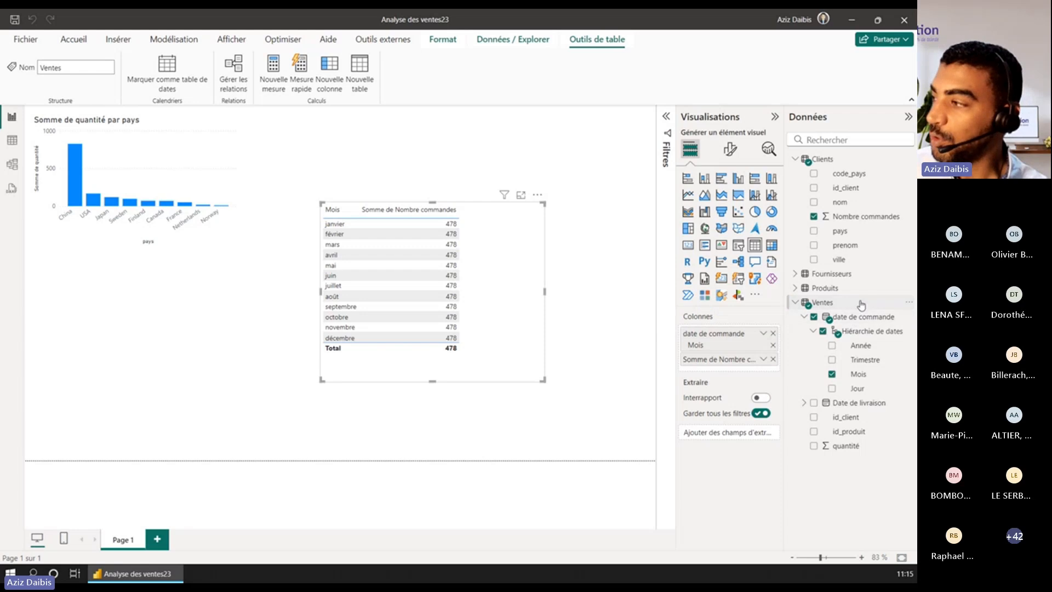
mouse_move(854, 302)
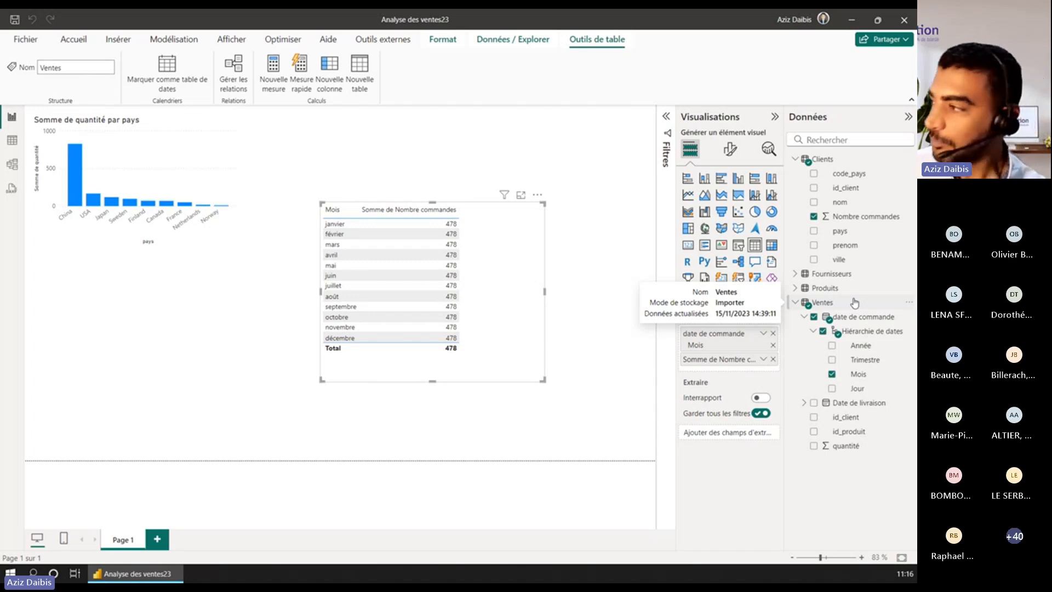
left_click(908, 305)
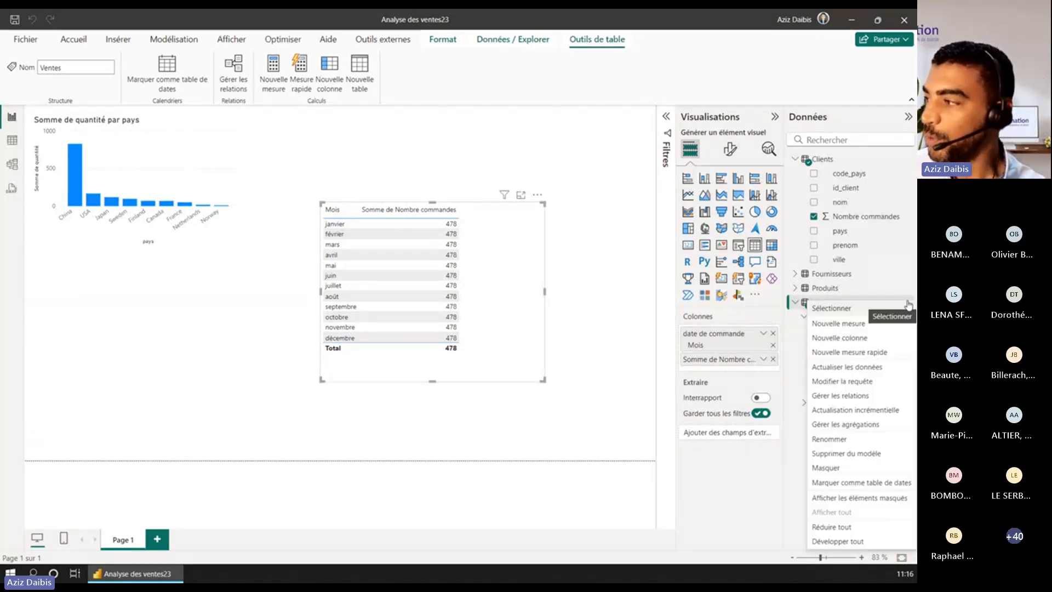
left_click(853, 323)
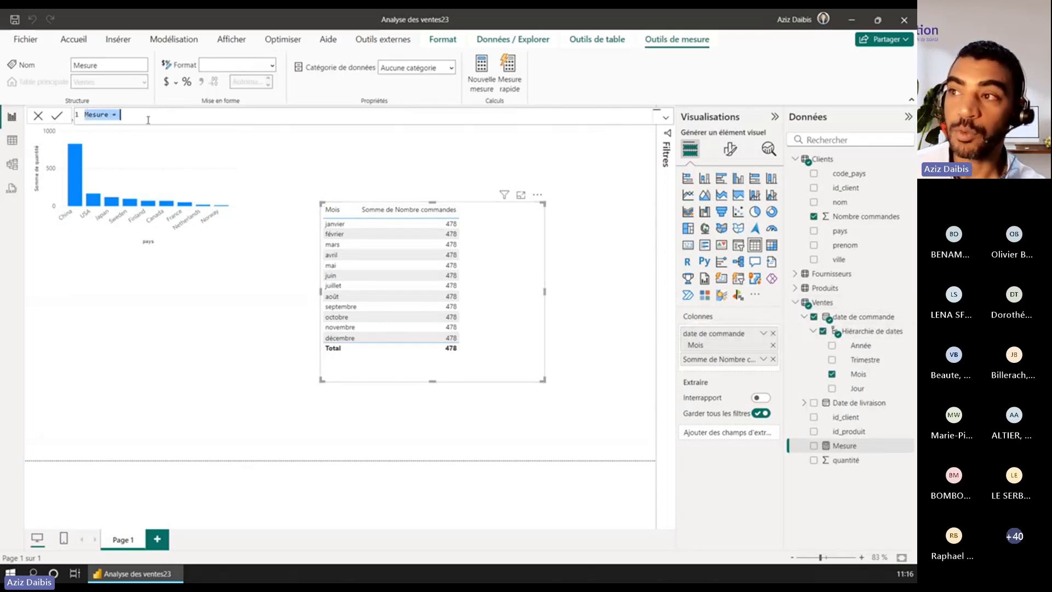
double_click(96, 115)
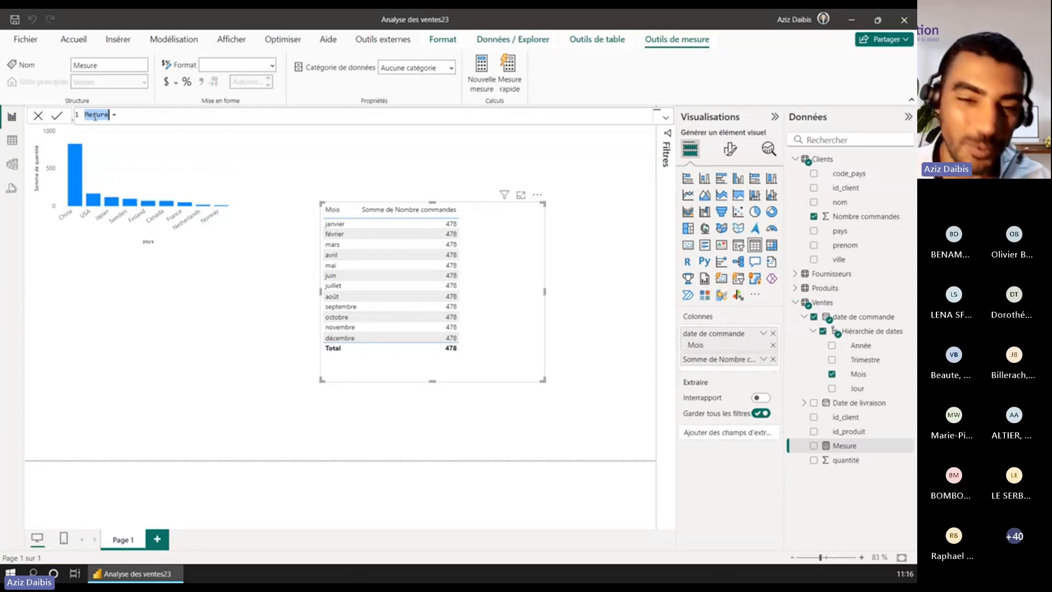
type("NB CMD")
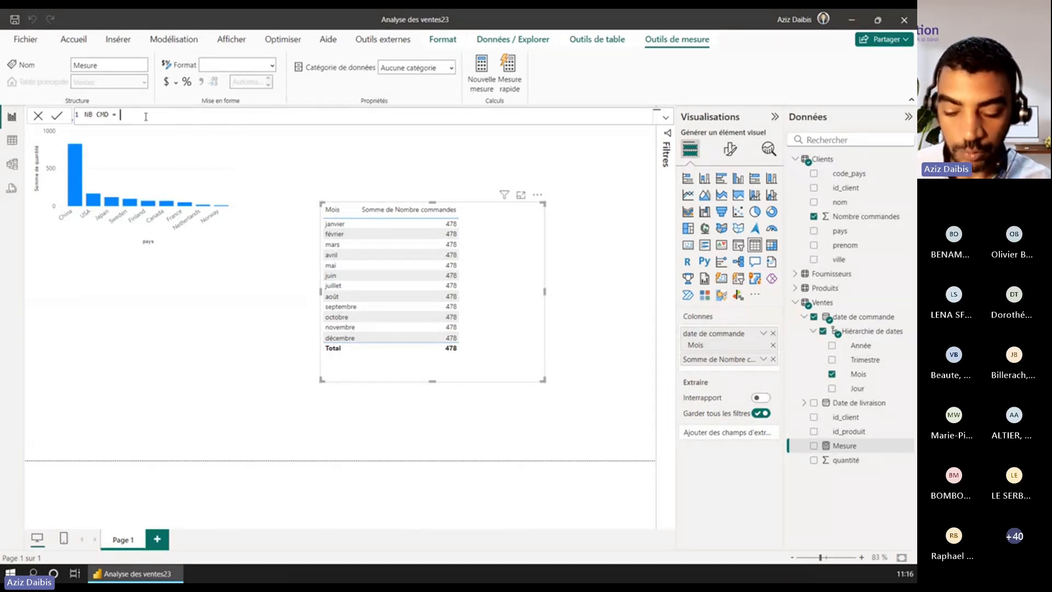
- Define the NB CMD measure as COUNTROWS(Ventes) and add it to the Mois table
type("cou")
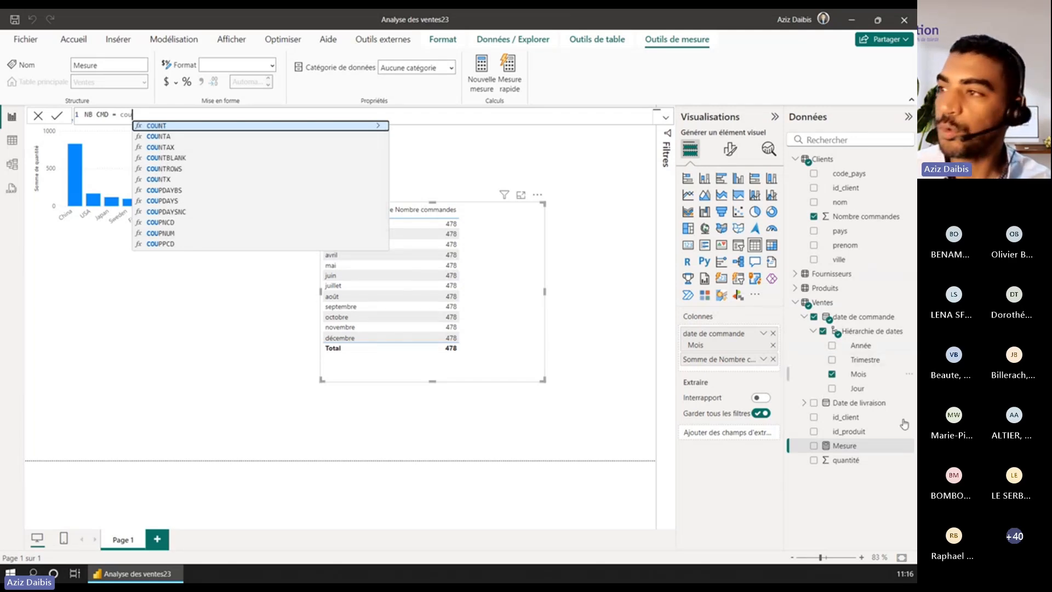
left_click(155, 169)
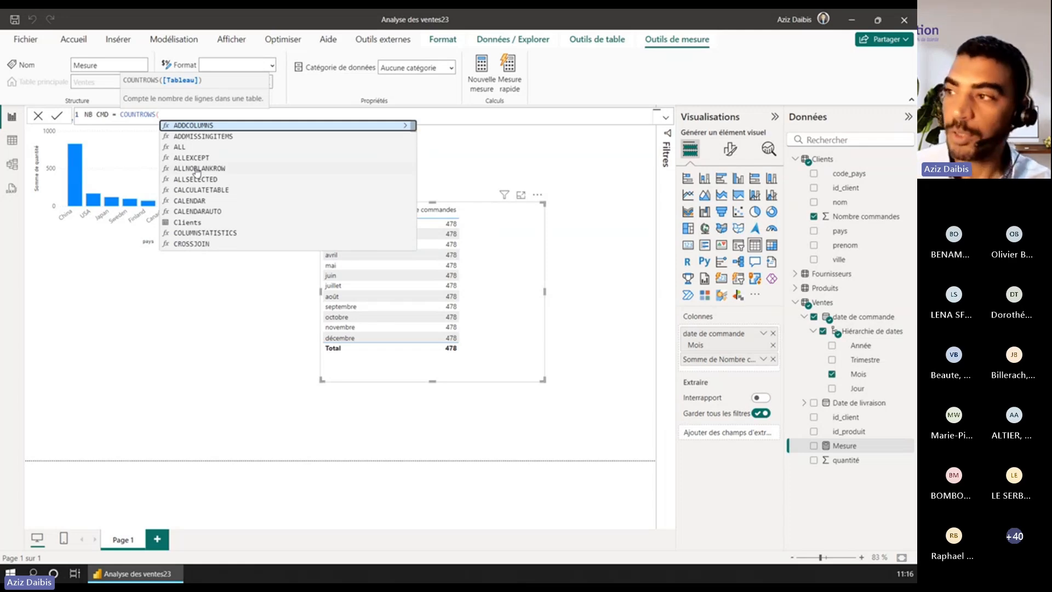
type("ven")
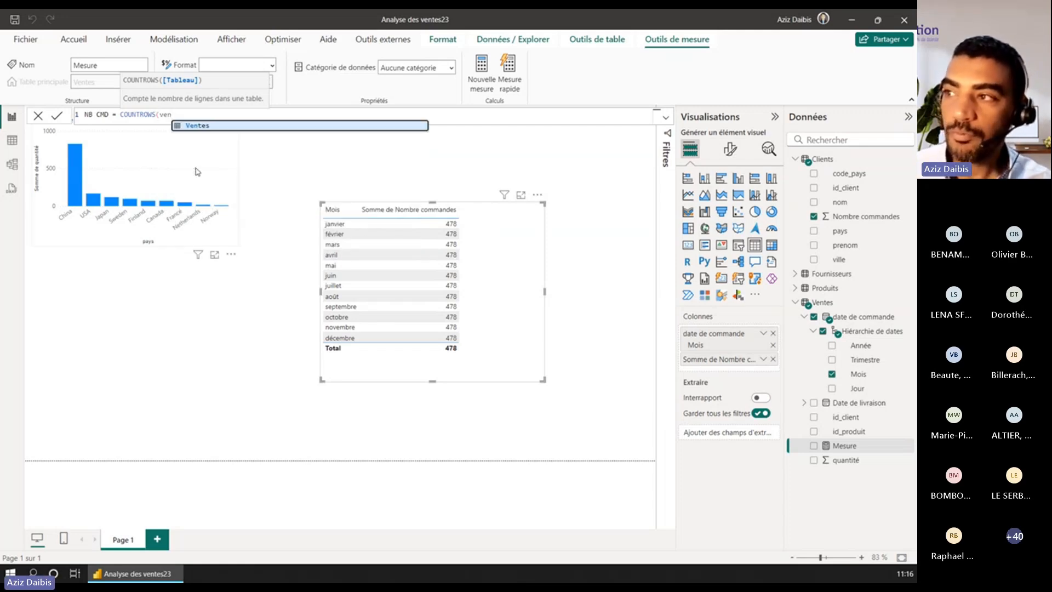
key("Tab")
type(")")
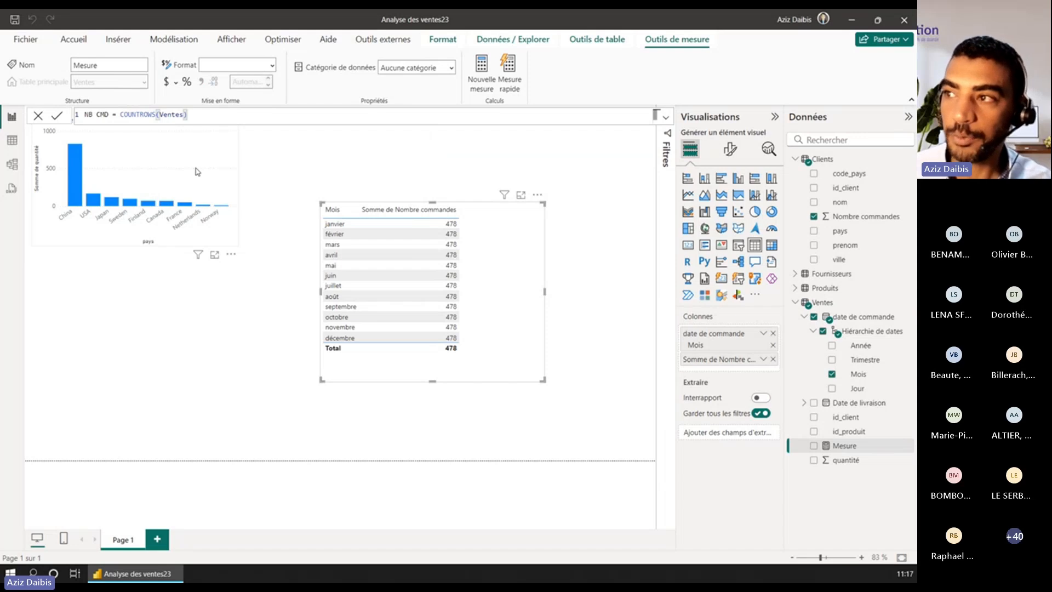
key("Return")
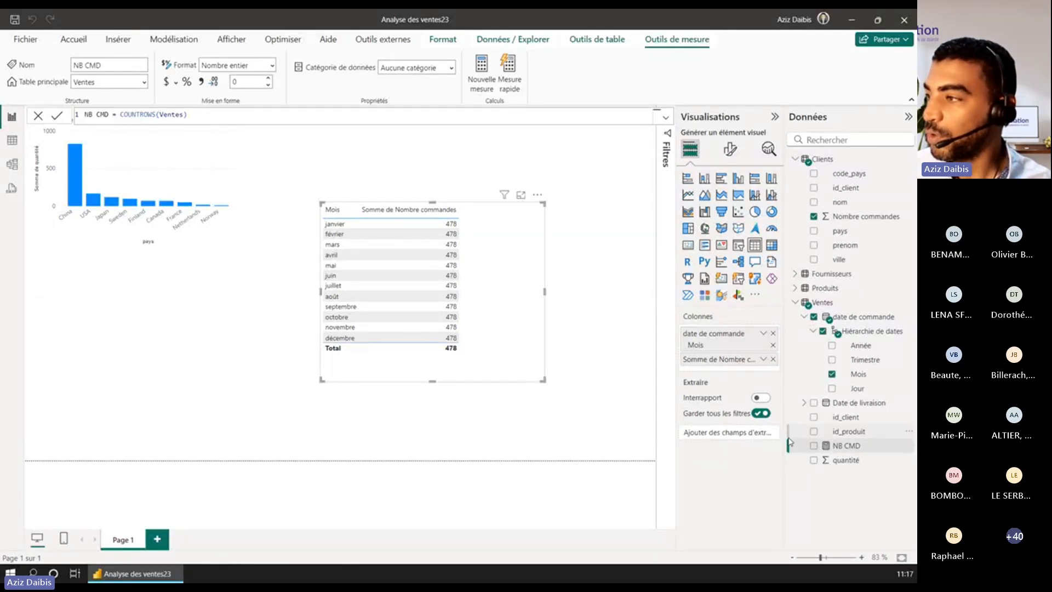
left_click(814, 446)
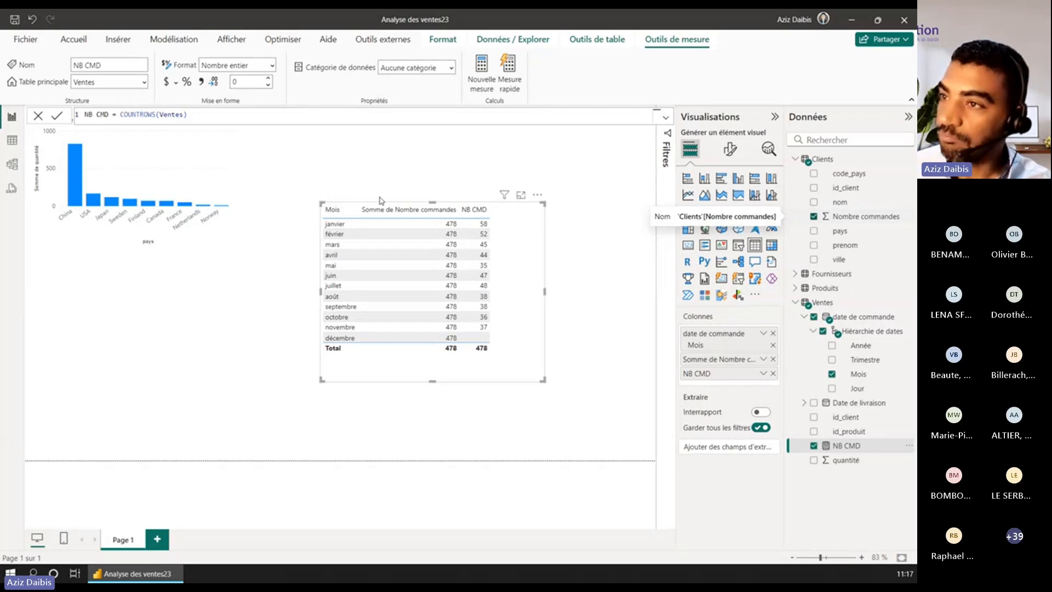
- Review the Clients–Ventes relationship's filter direction and cardinality options in the model, keeping them as they are, and return to the report
left_click(12, 164)
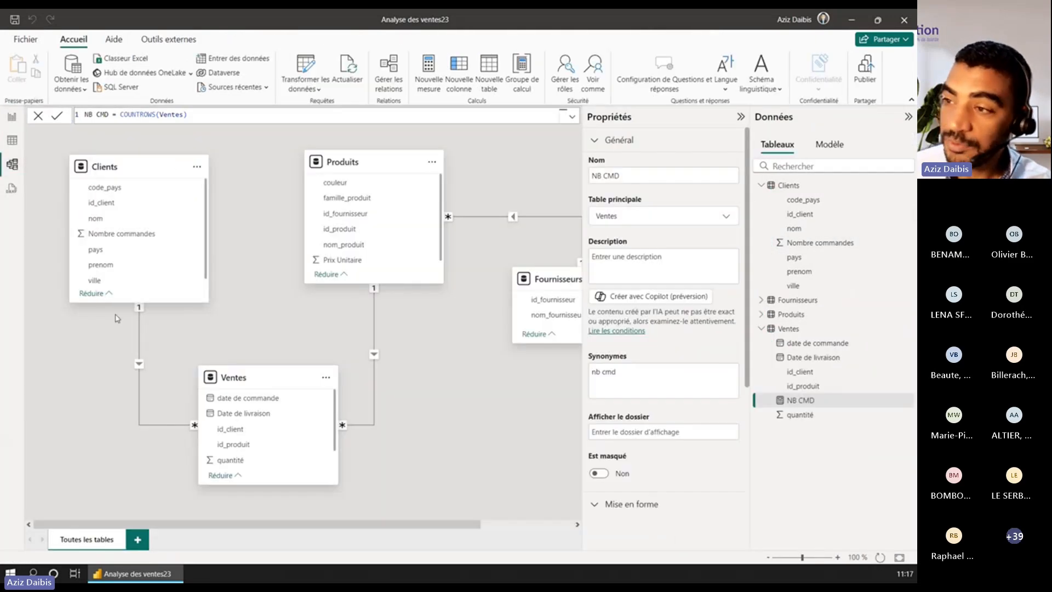
left_click(139, 365)
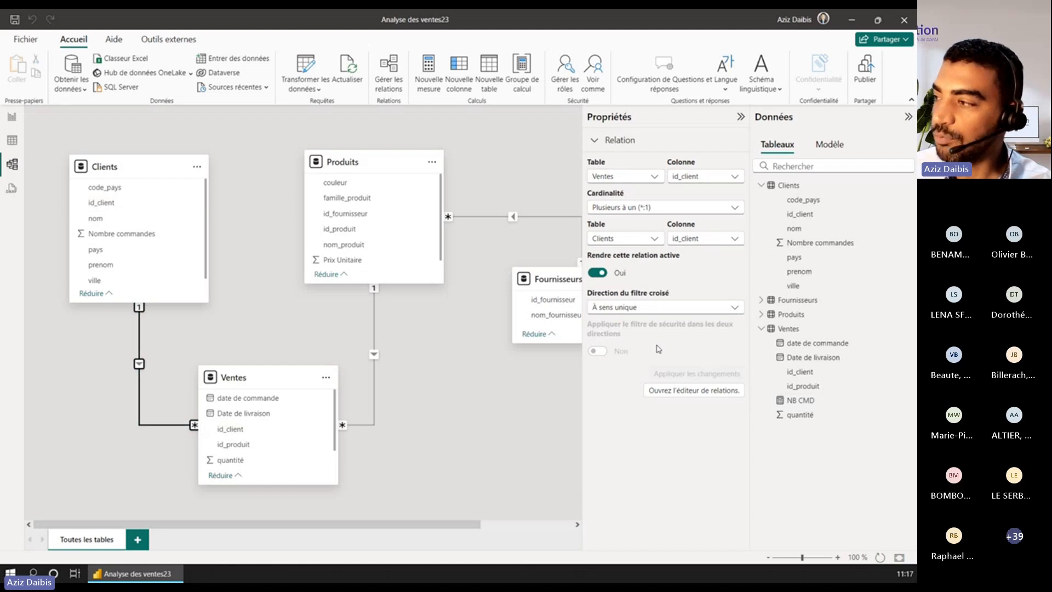
left_click(639, 211)
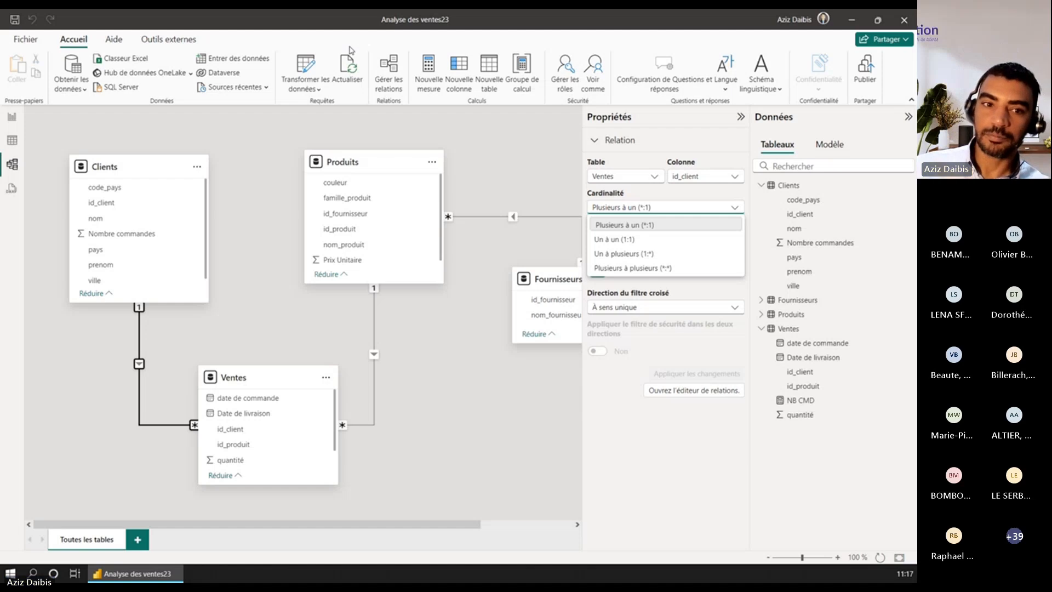
left_click(451, 303)
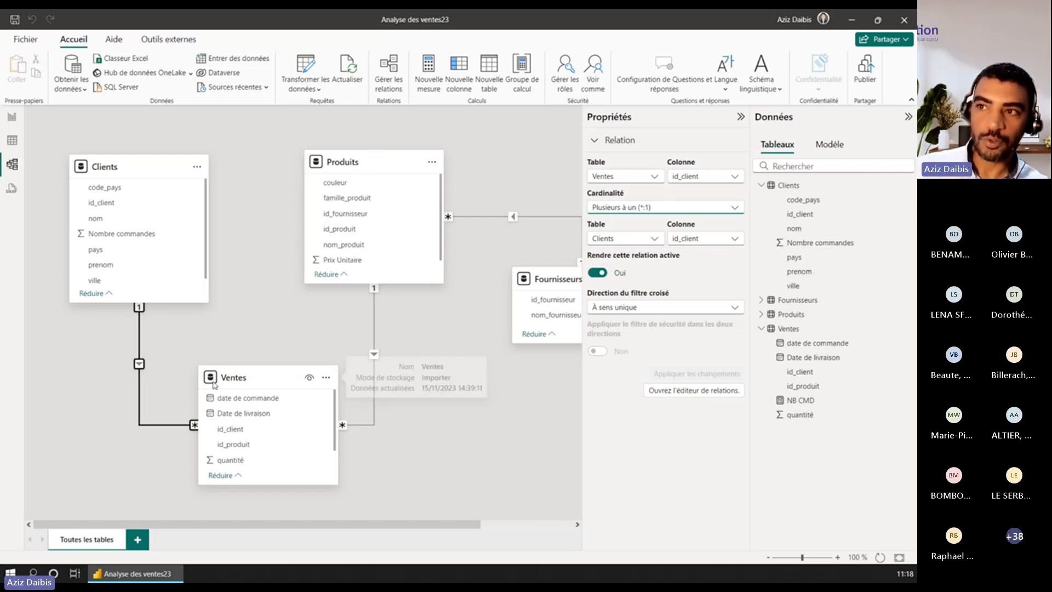
left_click(11, 116)
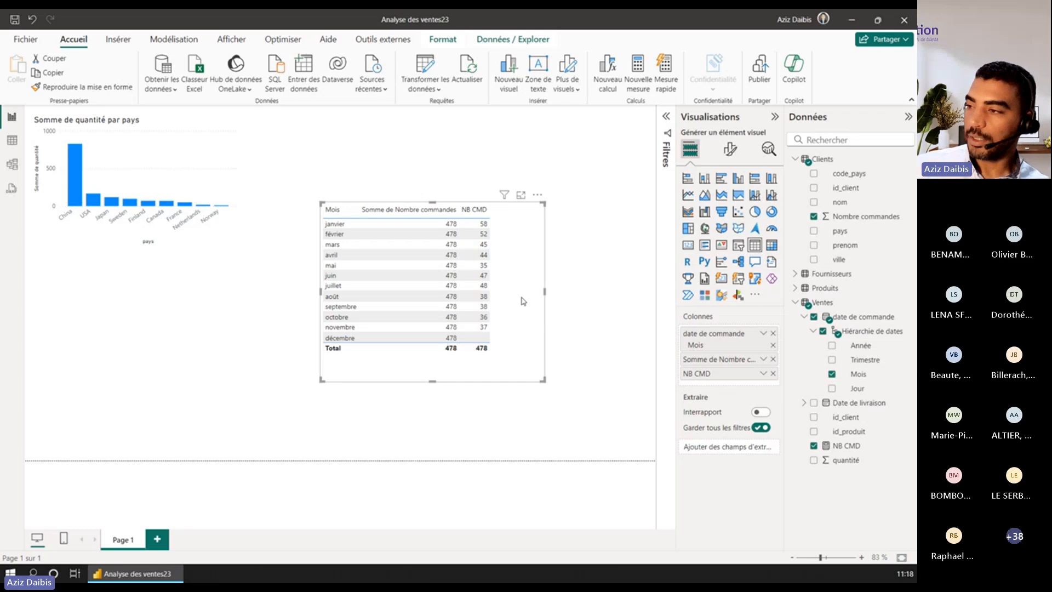
- Enlarge the quantité by pays chart slightly in both width and height
left_click(210, 236)
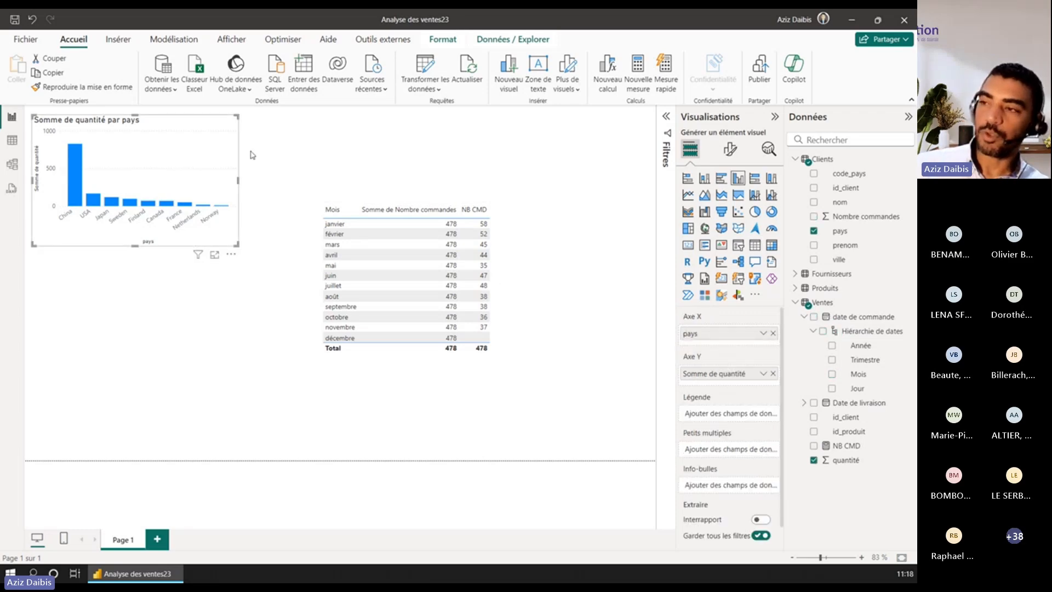
left_click(241, 249)
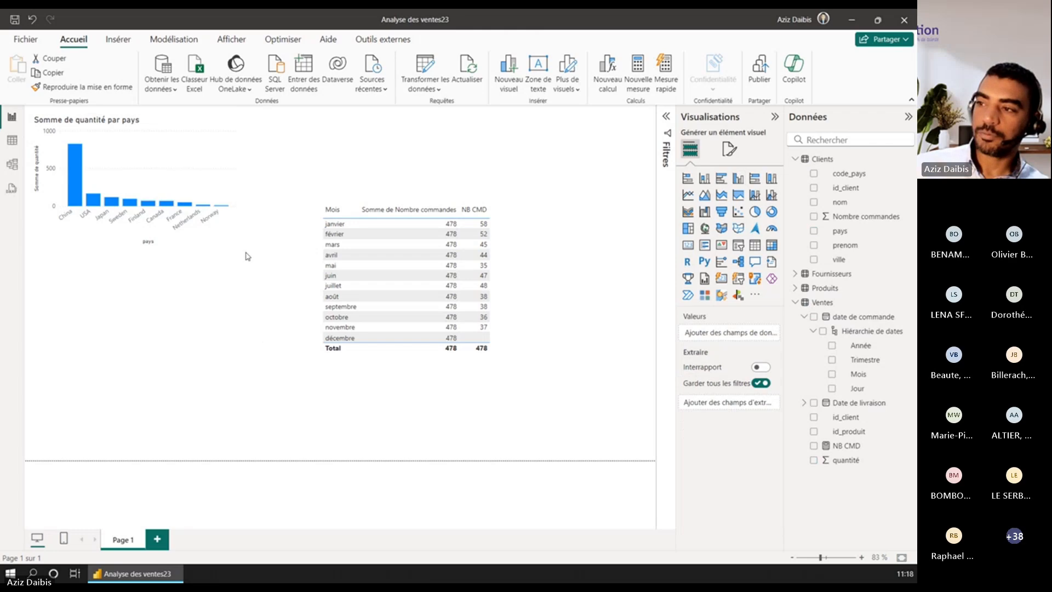
left_click(232, 243)
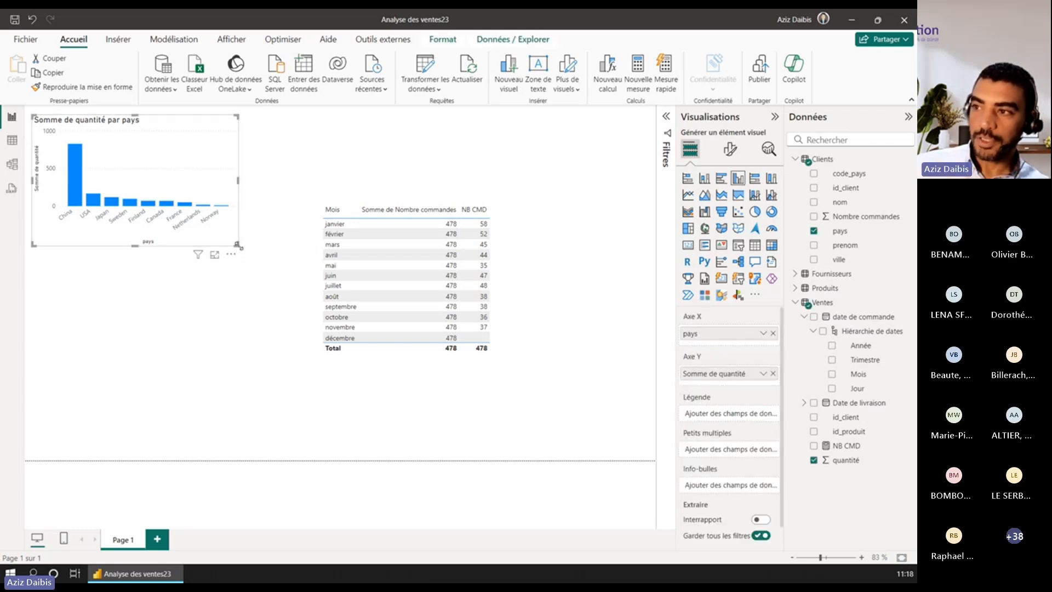
left_click_drag(239, 249, 254, 265)
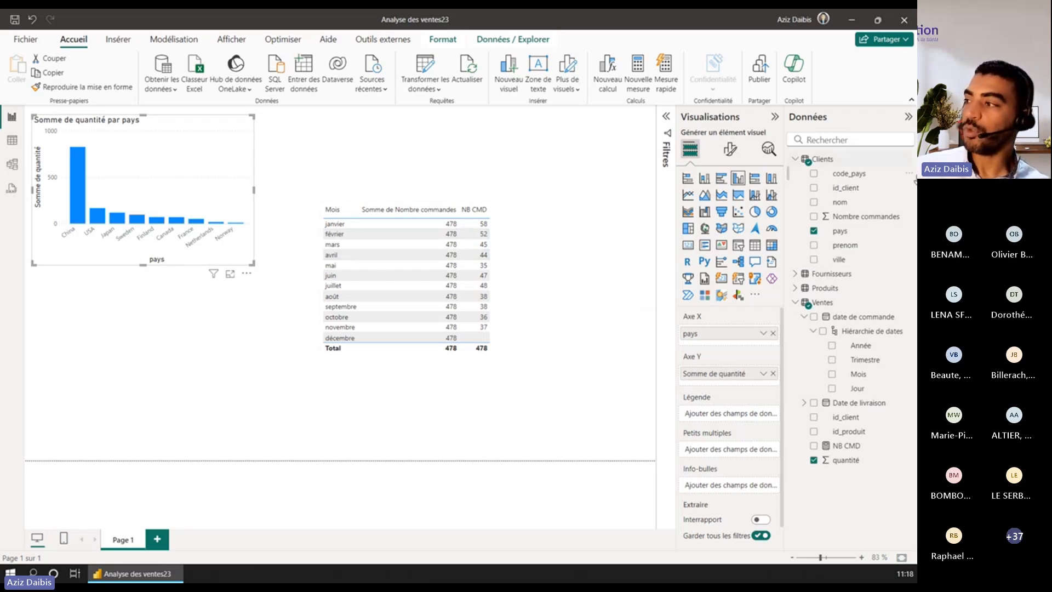
- Start a new group on the pays field of the Clients table and name it Marchés
right_click(847, 237)
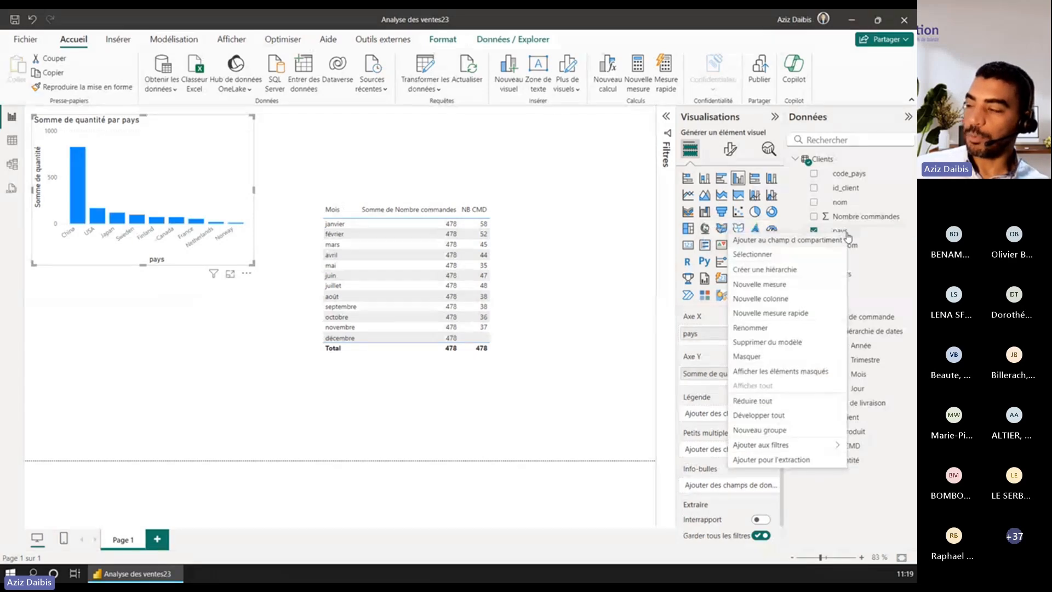
left_click(765, 433)
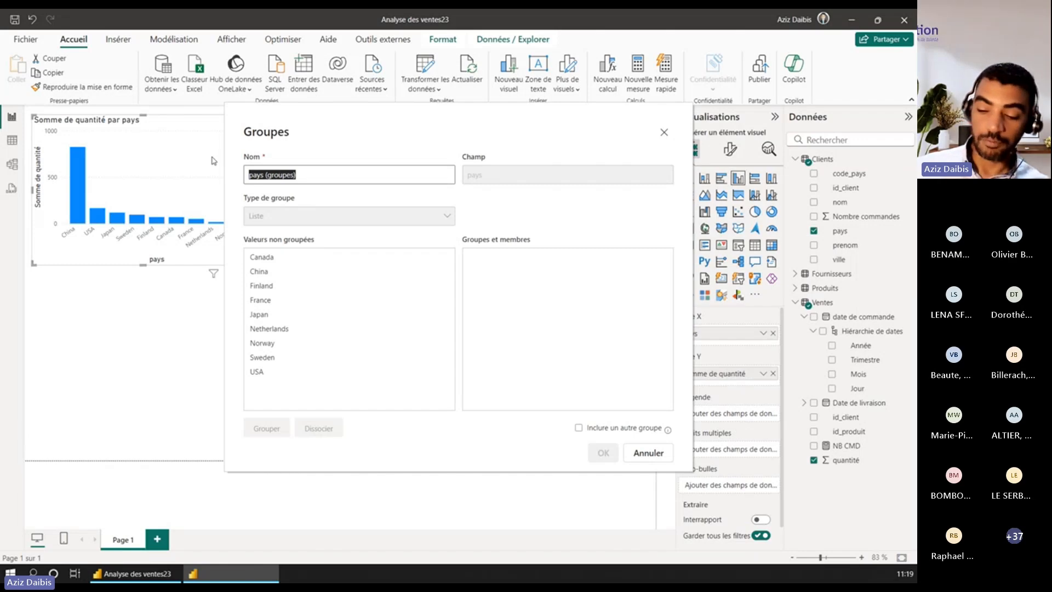
type("Marchés")
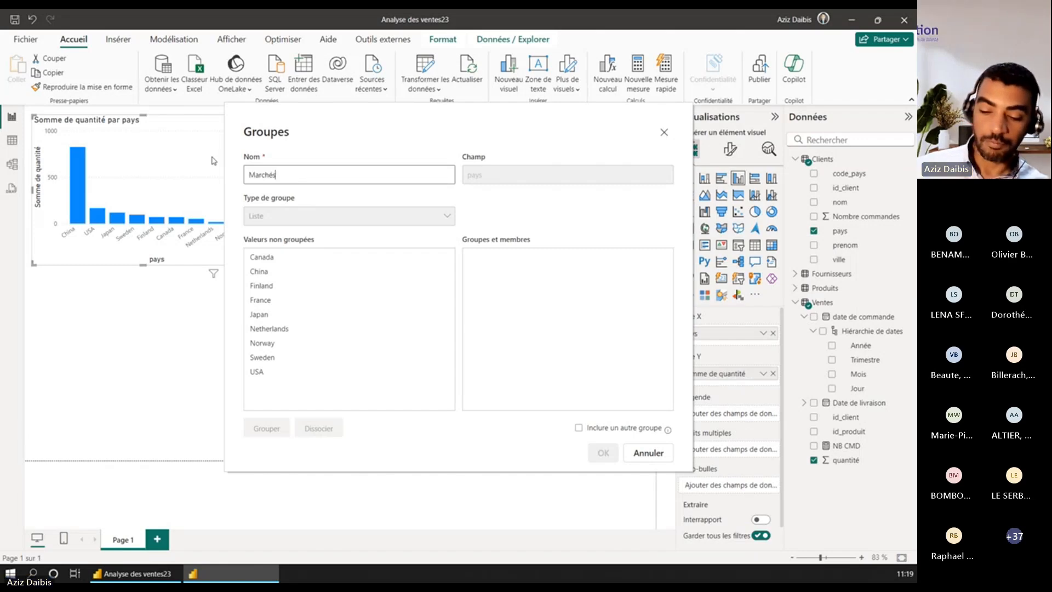
- Group Canada and USA together and name that group Amérique
left_click(275, 262)
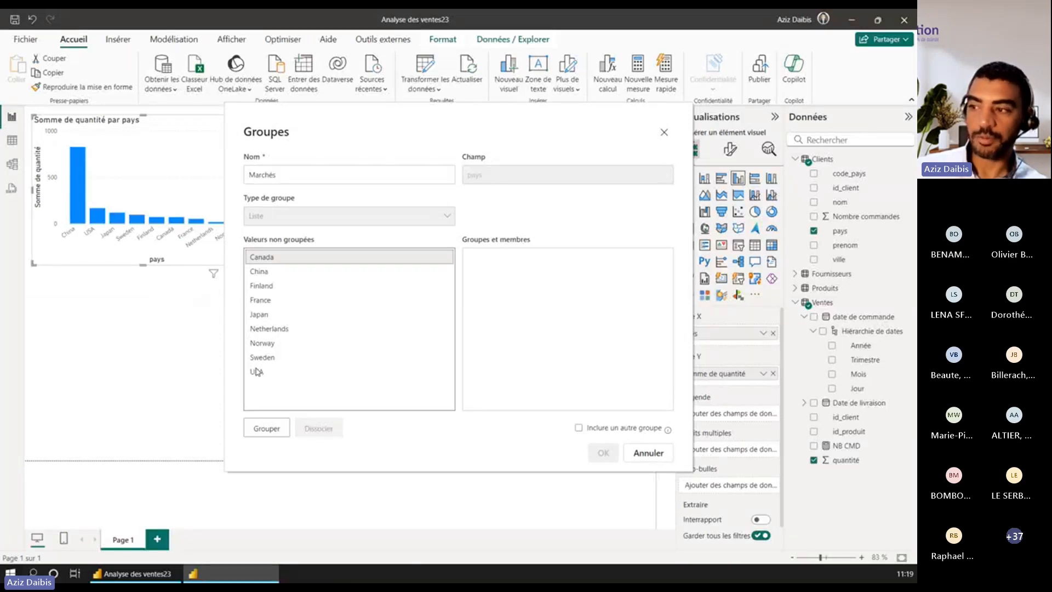
left_click(256, 372, "ctrl")
left_click(266, 428)
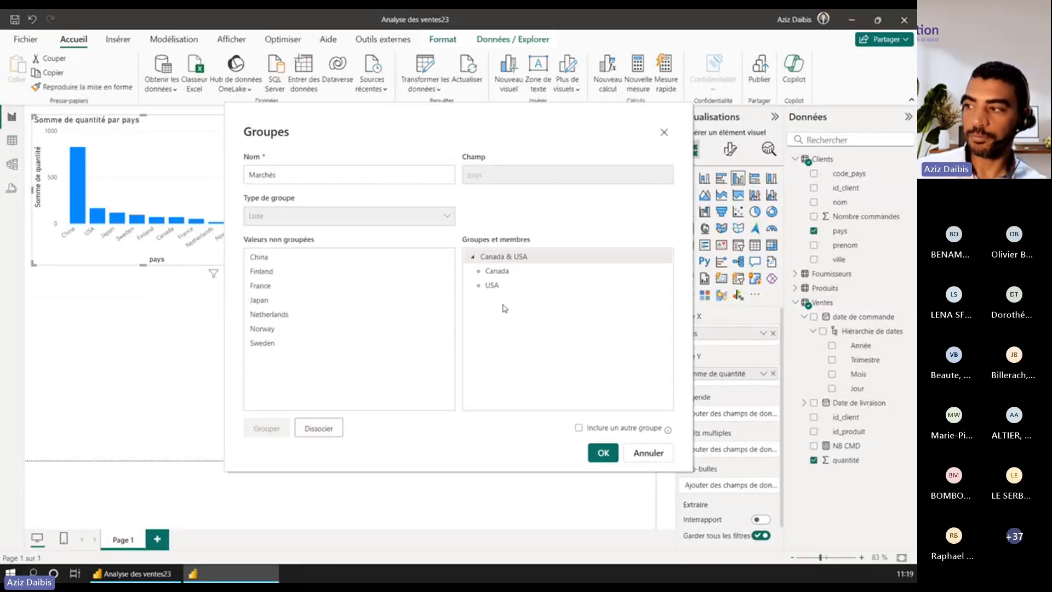
double_click(504, 261)
type("Ame")
type("rique")
left_click(537, 372)
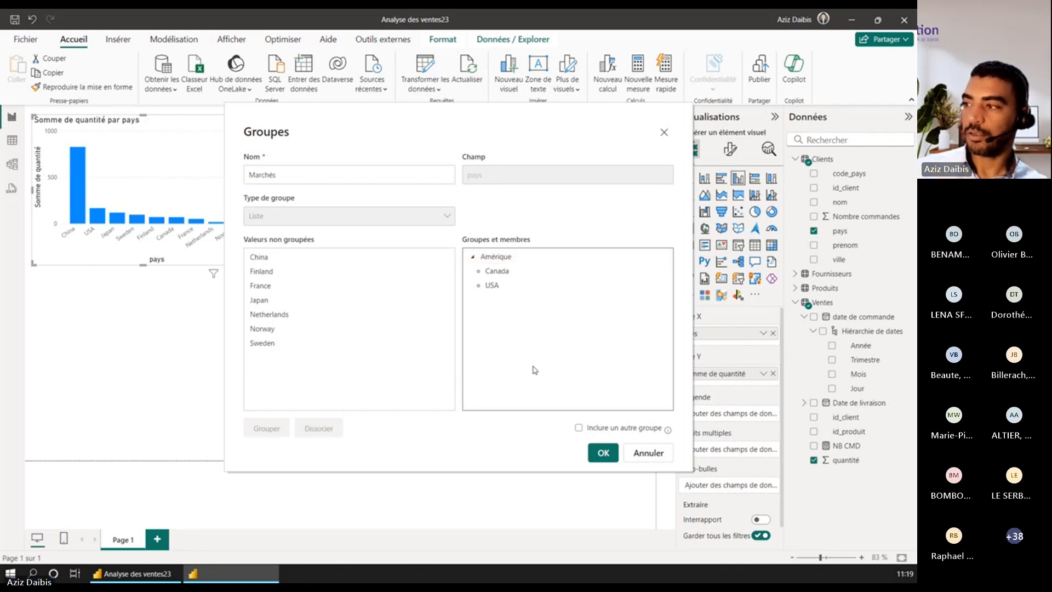
- Group China and Japan together and name that group Asie
left_click(257, 259)
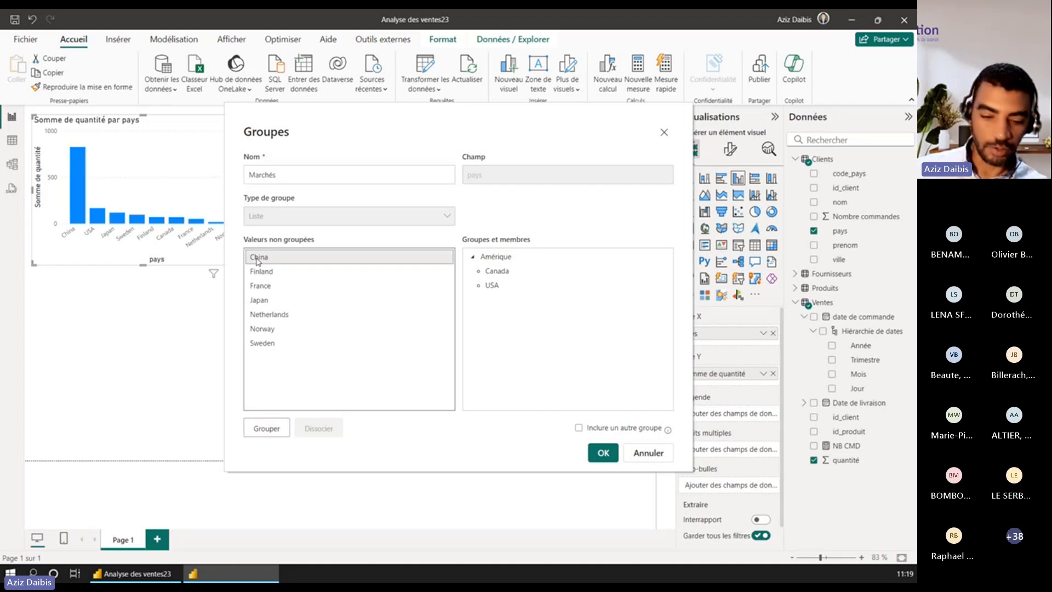
left_click(268, 305, "ctrl")
left_click(266, 428)
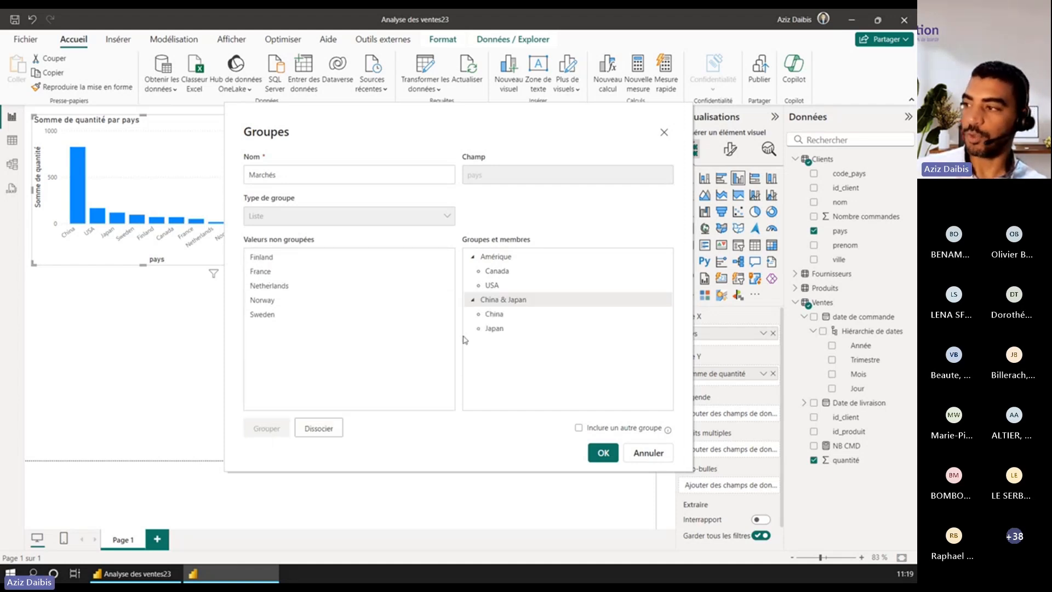
left_click(502, 299)
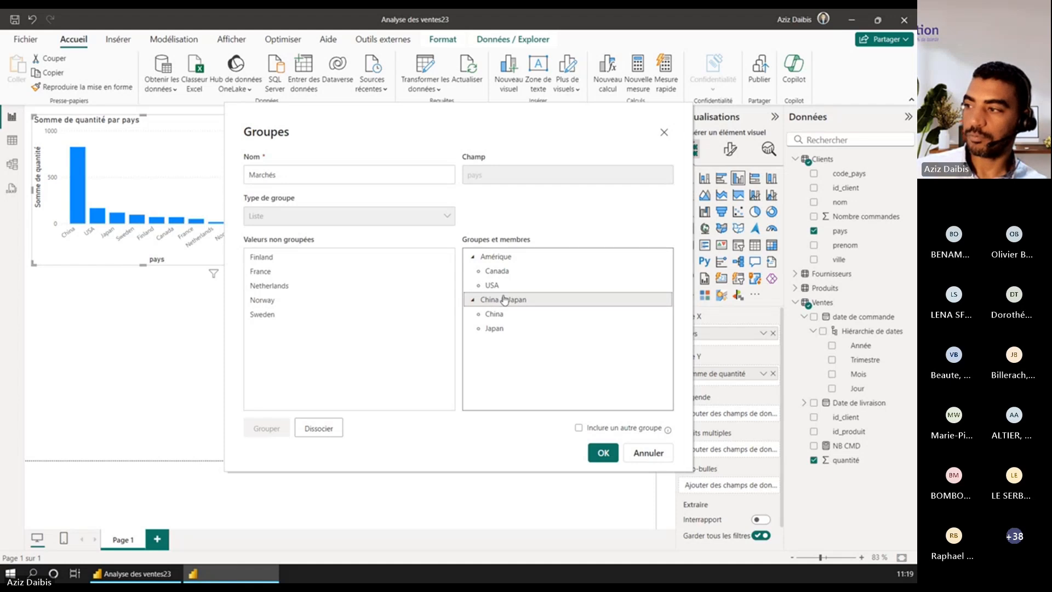
double_click(502, 299)
type("Asie")
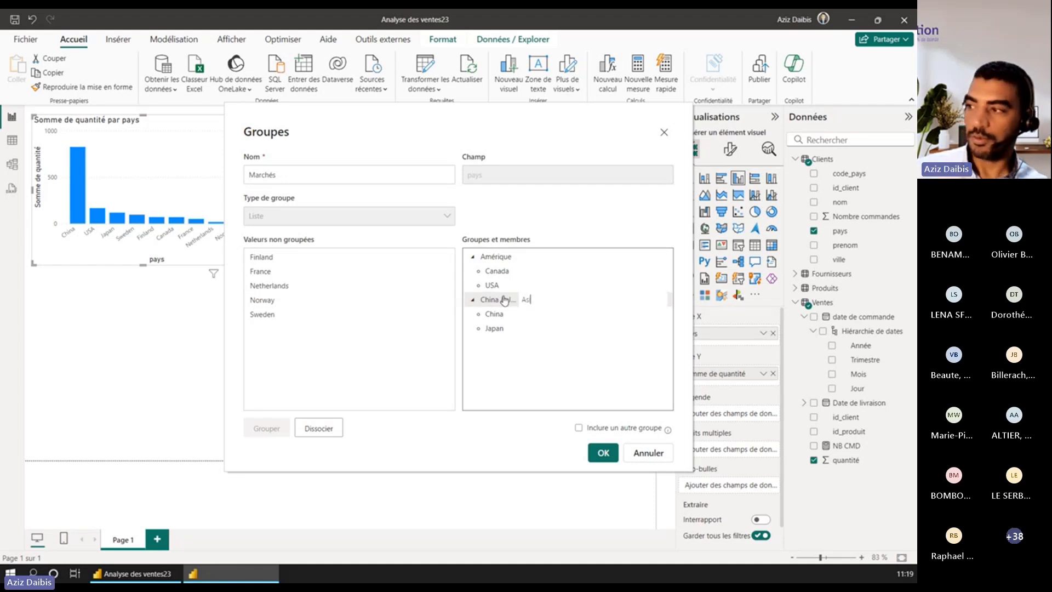
- Group Finland, France, Netherlands, Norway and Sweden as Europe, and save the Marchés grouping
left_click(291, 261)
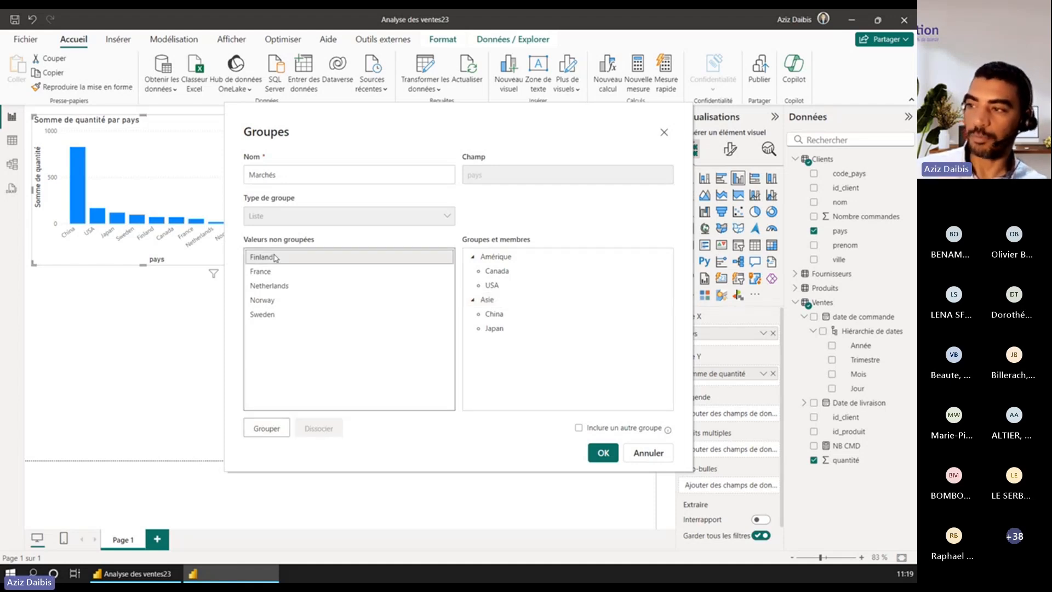
left_click(274, 320, "shift")
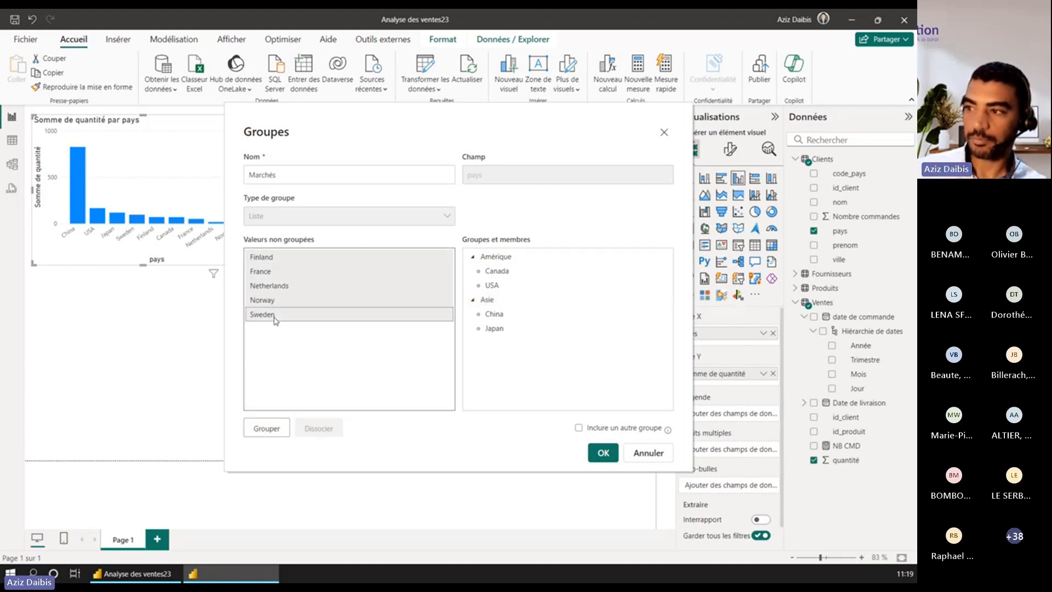
left_click(267, 428)
double_click(505, 344)
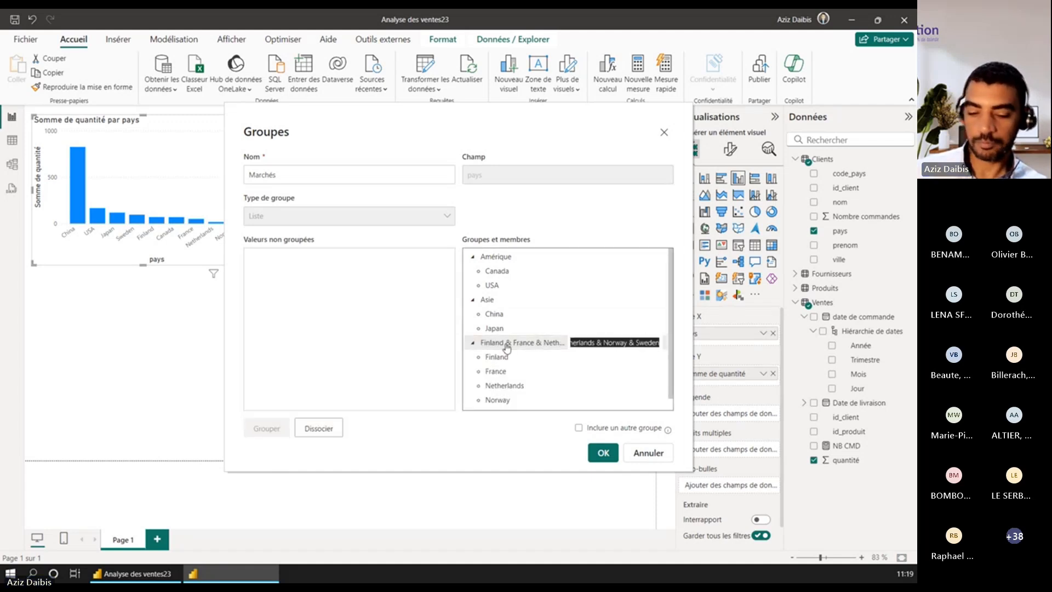
type("Euro")
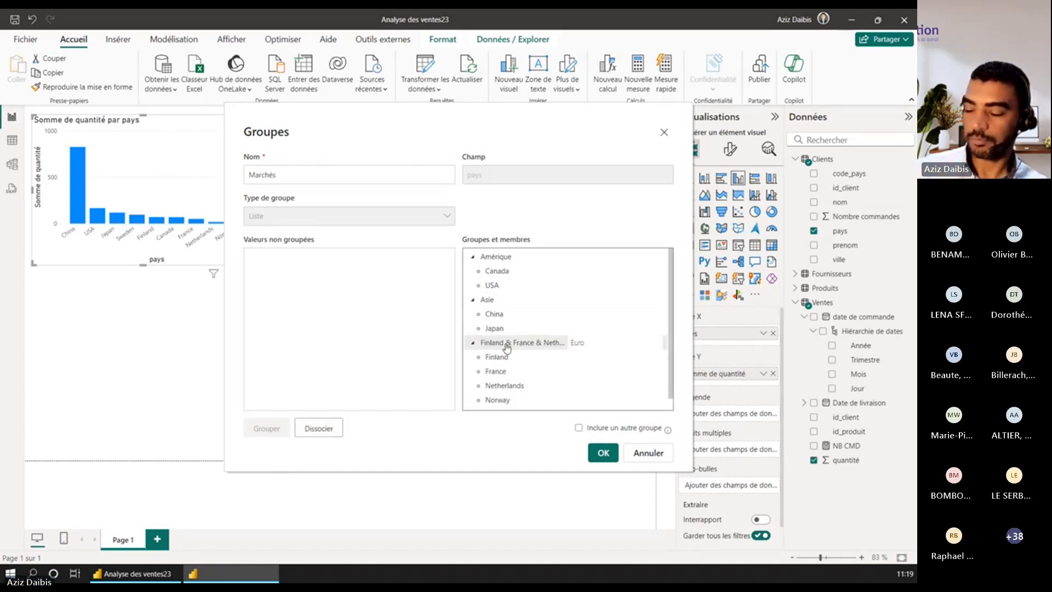
type("pe")
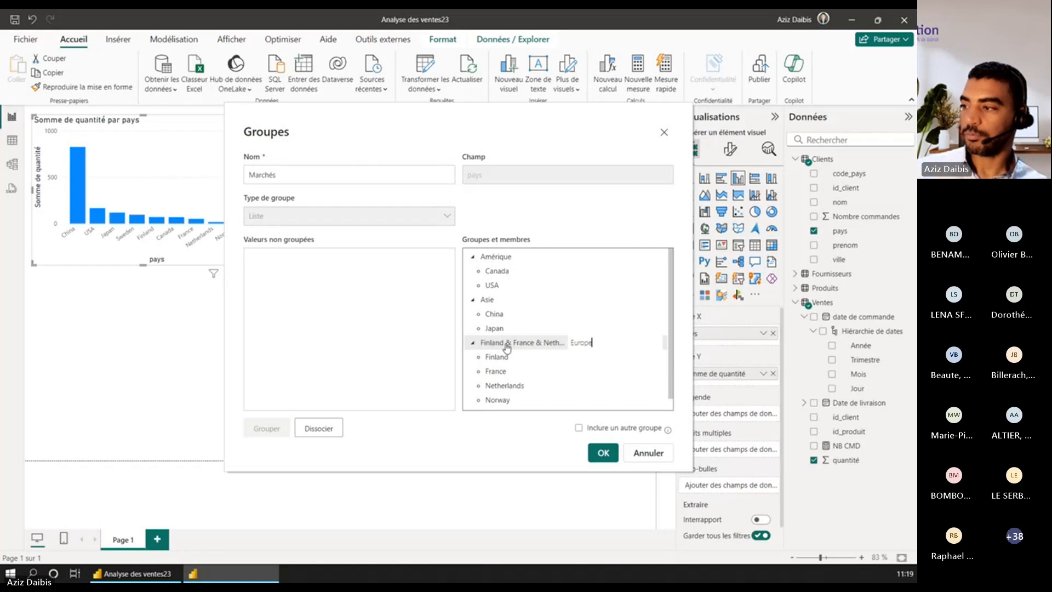
left_click(499, 432)
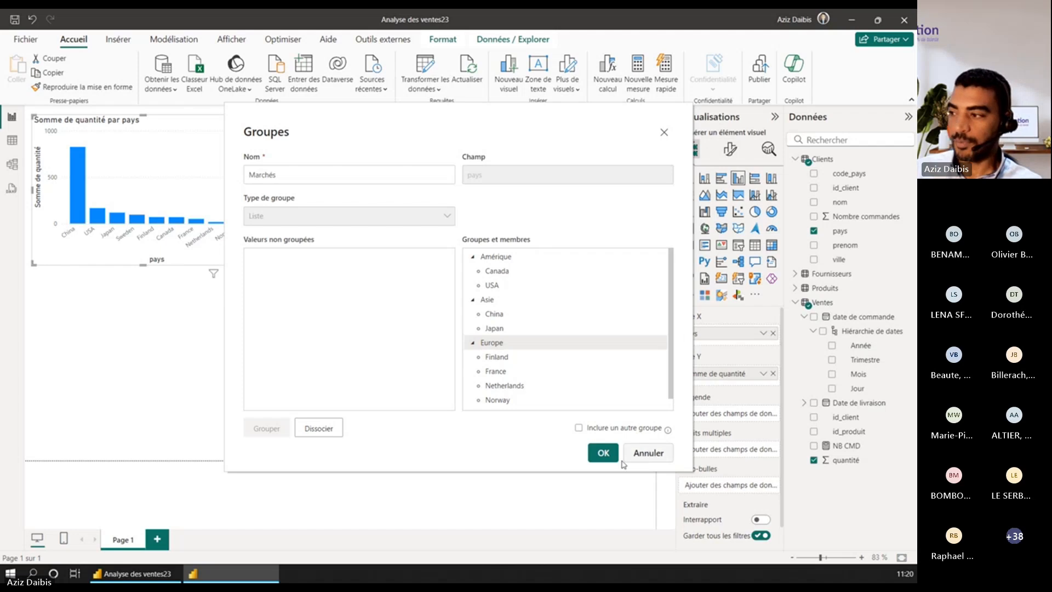
left_click(603, 453)
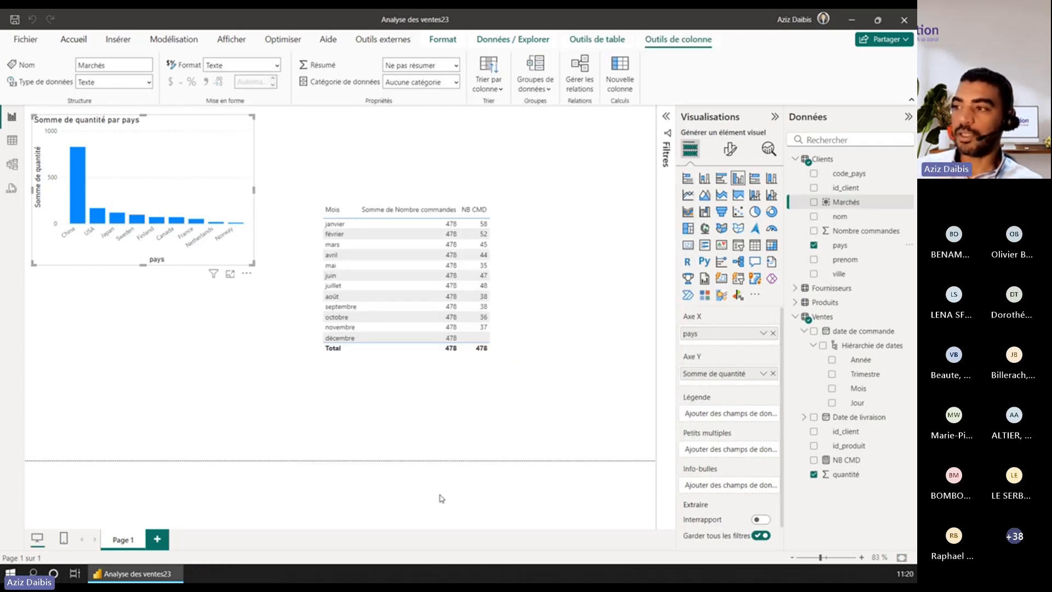
- Move the Mois table down and to the left, just below the quantité by pays chart, and deselect it
left_click(828, 205)
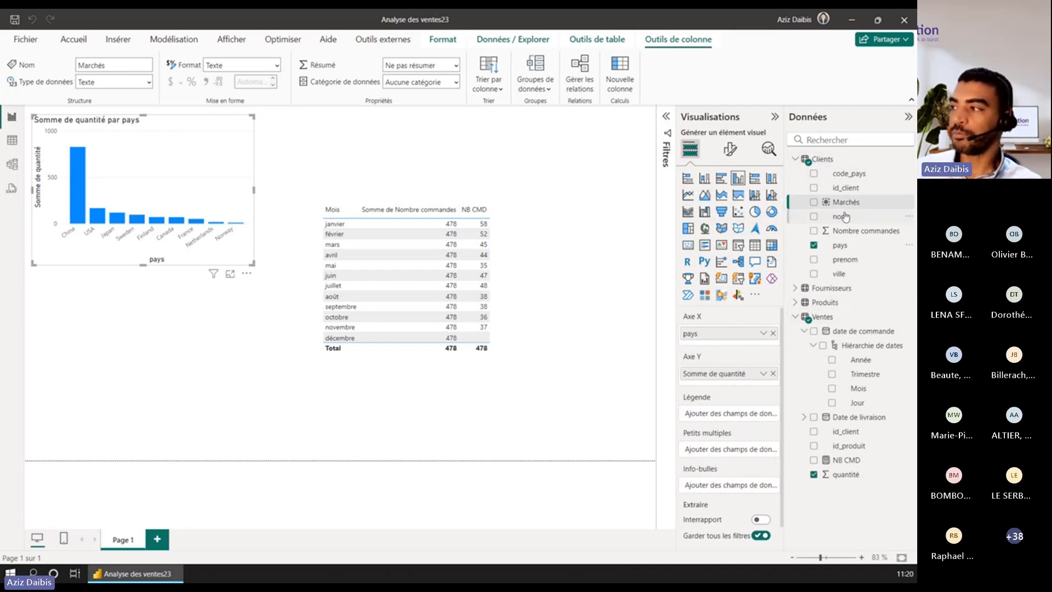
left_click(615, 243)
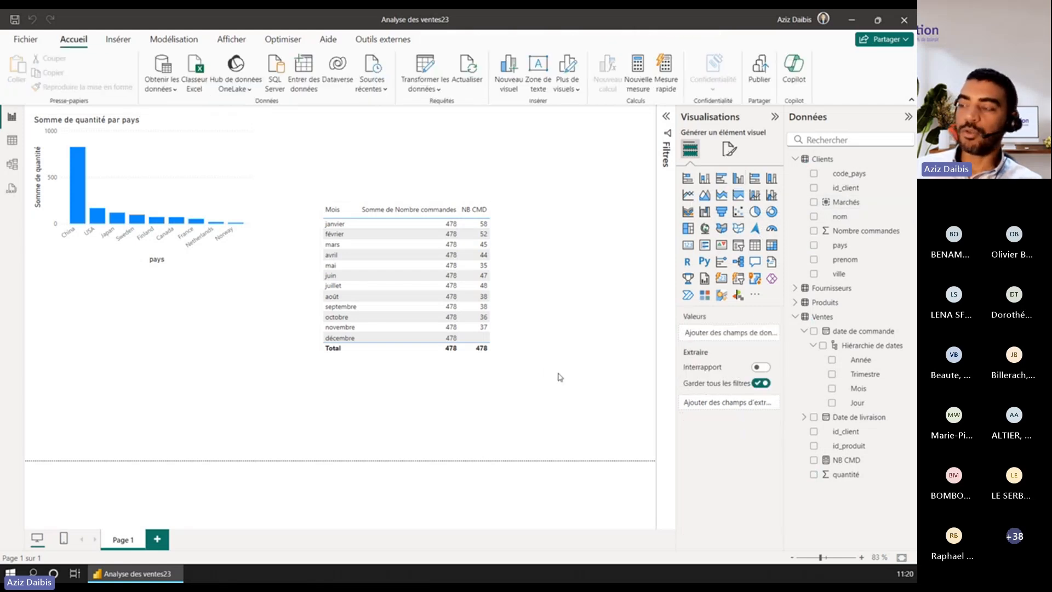
left_click_drag(526, 361, 415, 441)
left_click(562, 355)
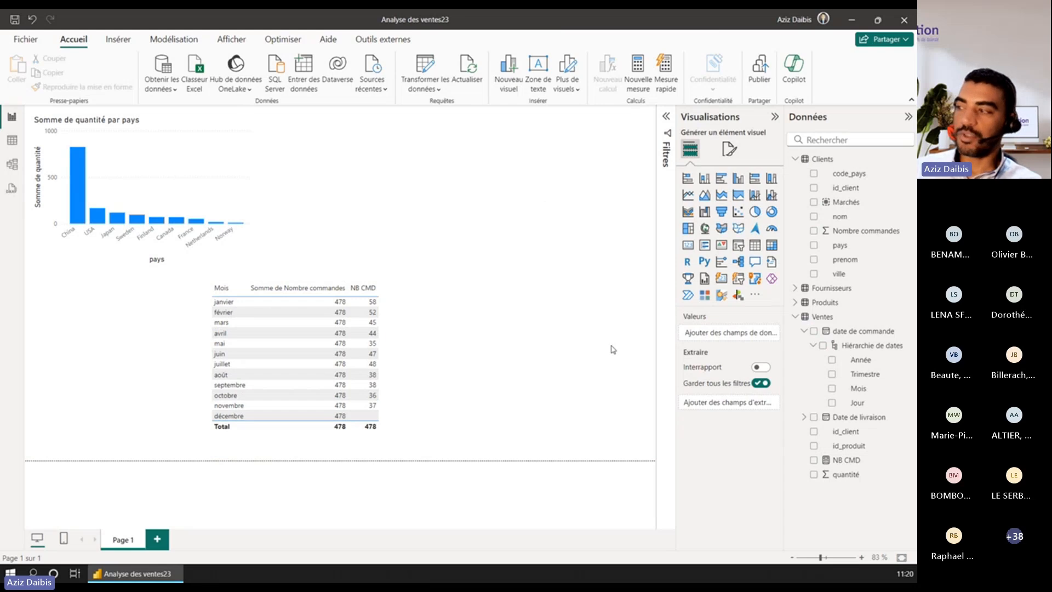
- Add a slicer on the Marchés field, shrink it and place it beside the top of the bar chart
left_click(737, 245)
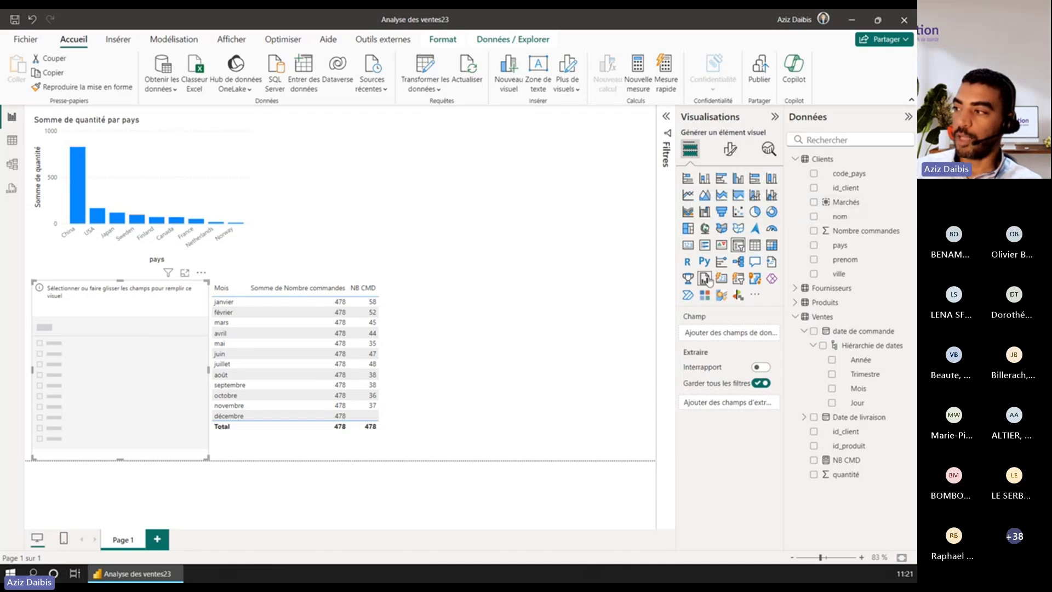
left_click(814, 203)
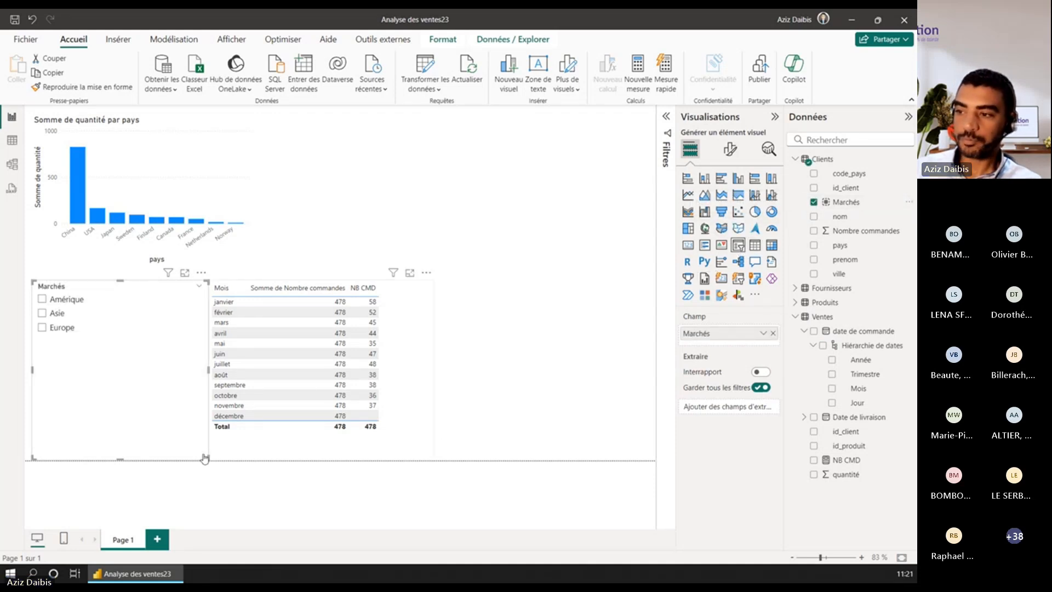
left_click_drag(205, 455, 166, 359)
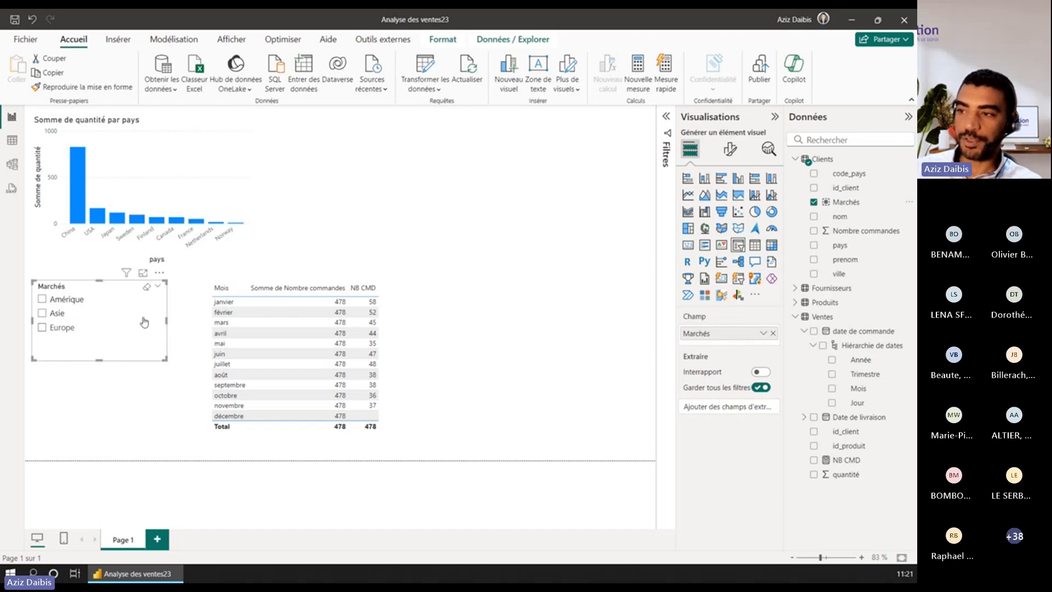
left_click_drag(125, 288, 424, 113)
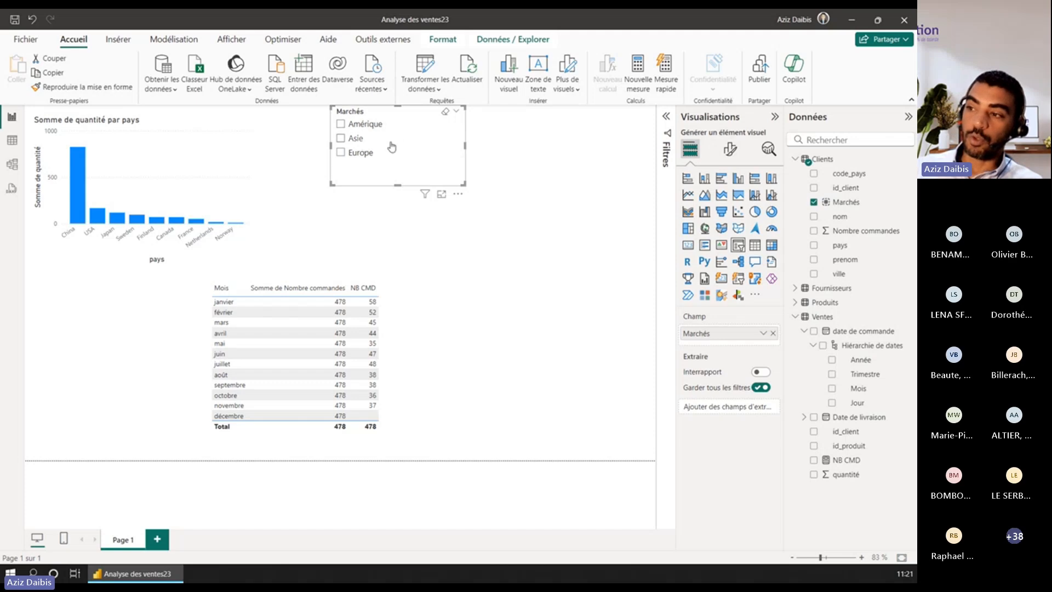
- Filter the report by Europe, Asie and finally Amérique with the Marchés slicer, and reduce the slicer's height slightly
left_click(348, 154)
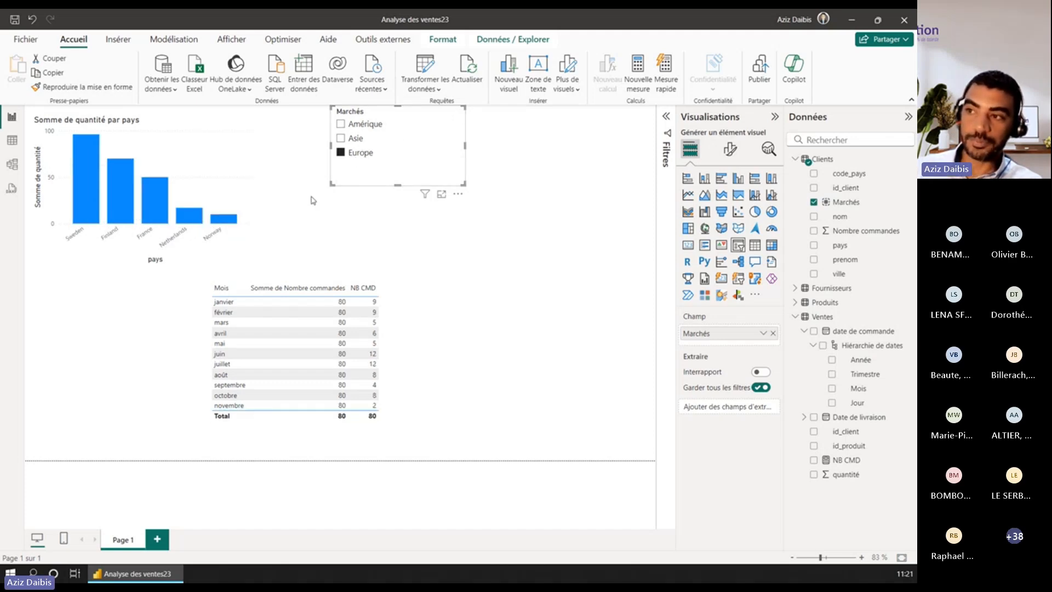
left_click(345, 139)
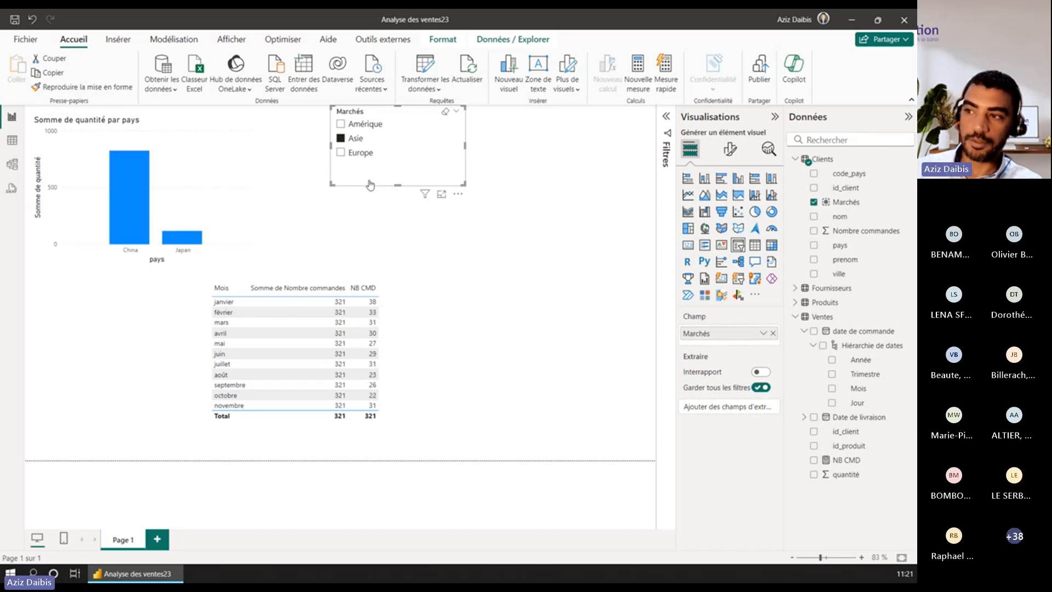
left_click(350, 124)
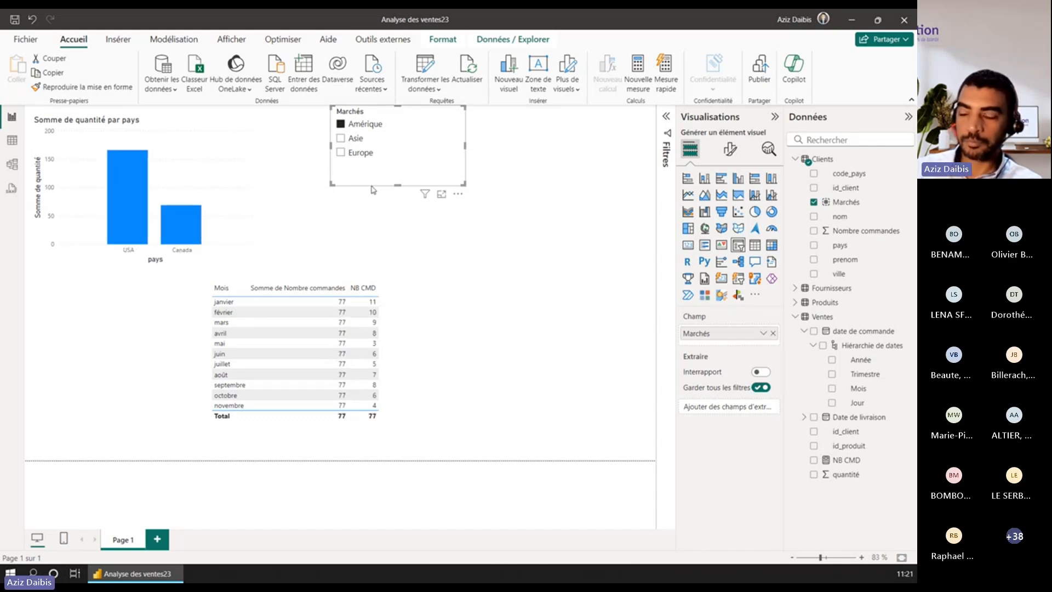
left_click_drag(400, 185, 403, 172)
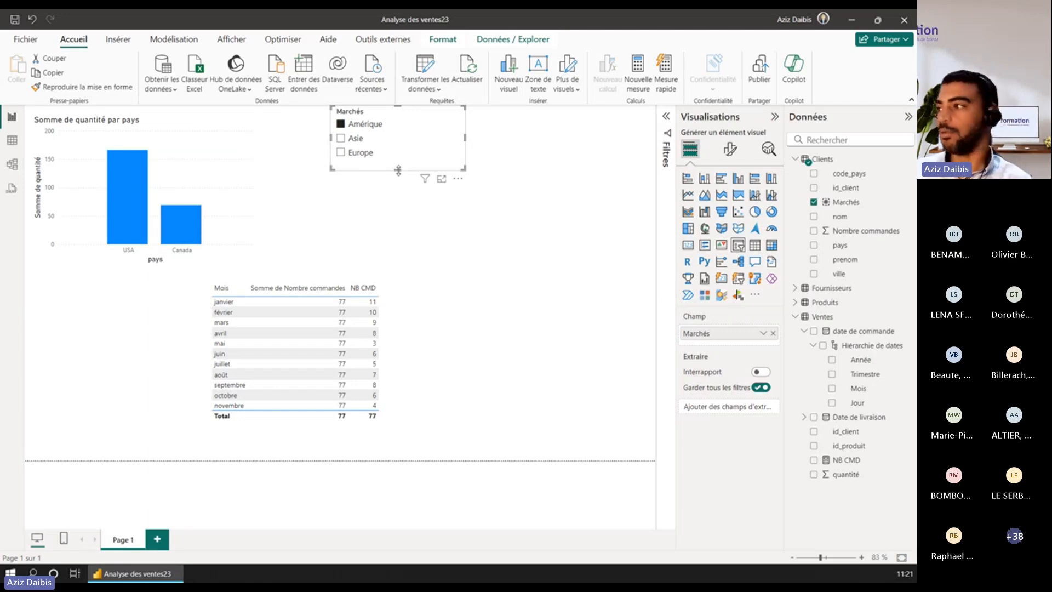
- Add a second slicer on the couleur field of the Produits table
left_click(501, 267)
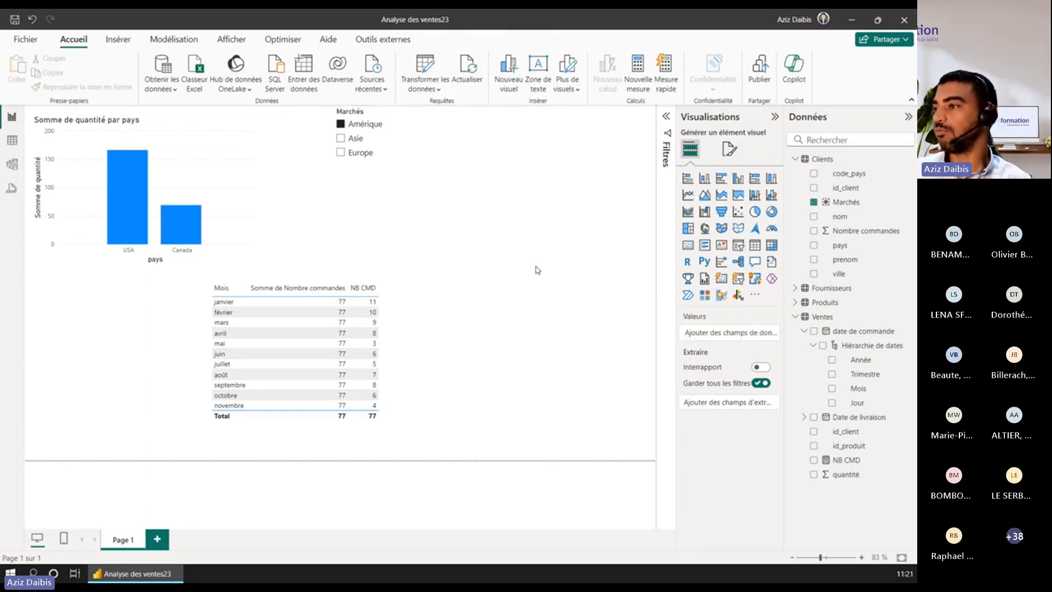
left_click(738, 245)
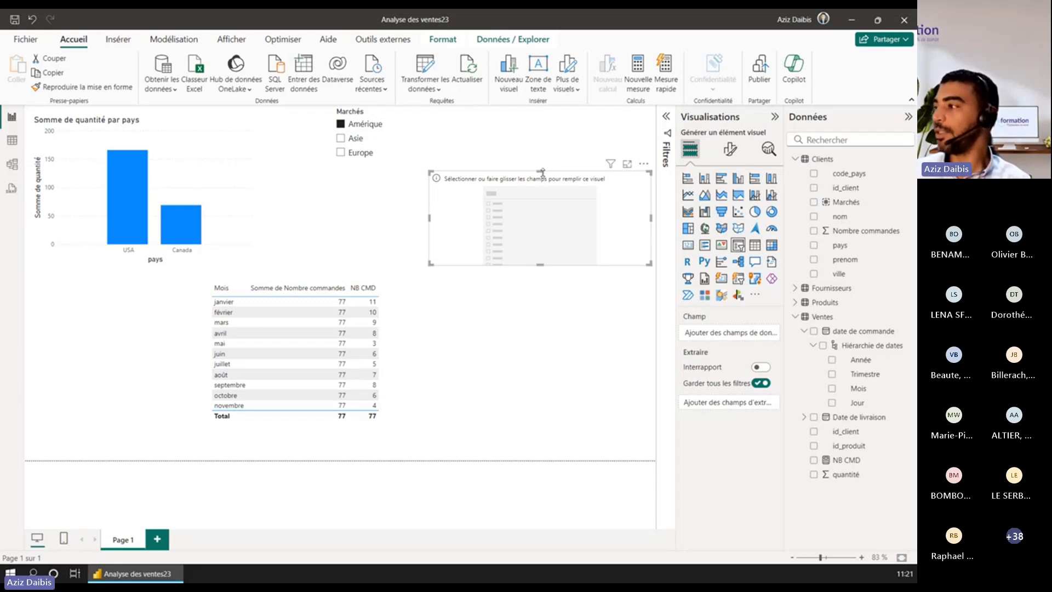
left_click(795, 303)
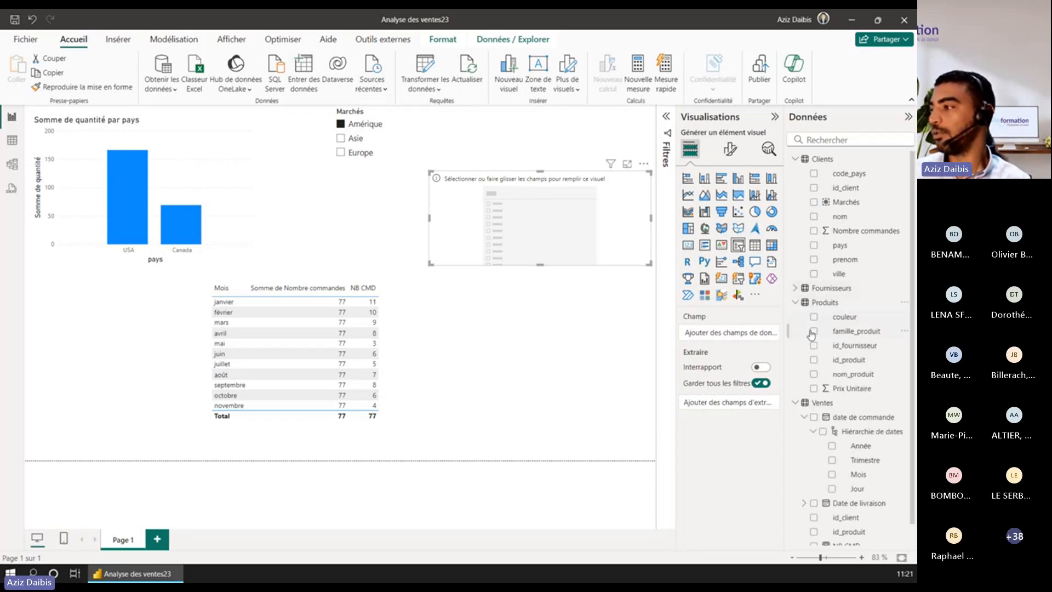
left_click(814, 317)
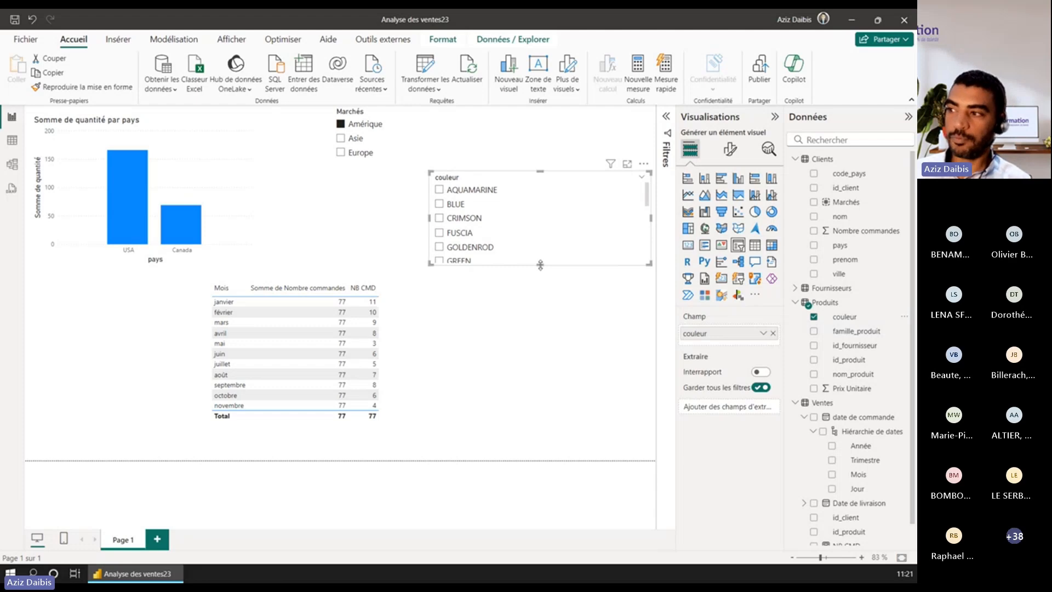
- Make the couleur slicer taller and narrower so that its whole colour list fits
left_click_drag(540, 265, 533, 433)
scroll(540, 274, "down", 3)
scroll(540, 274, "up", 3)
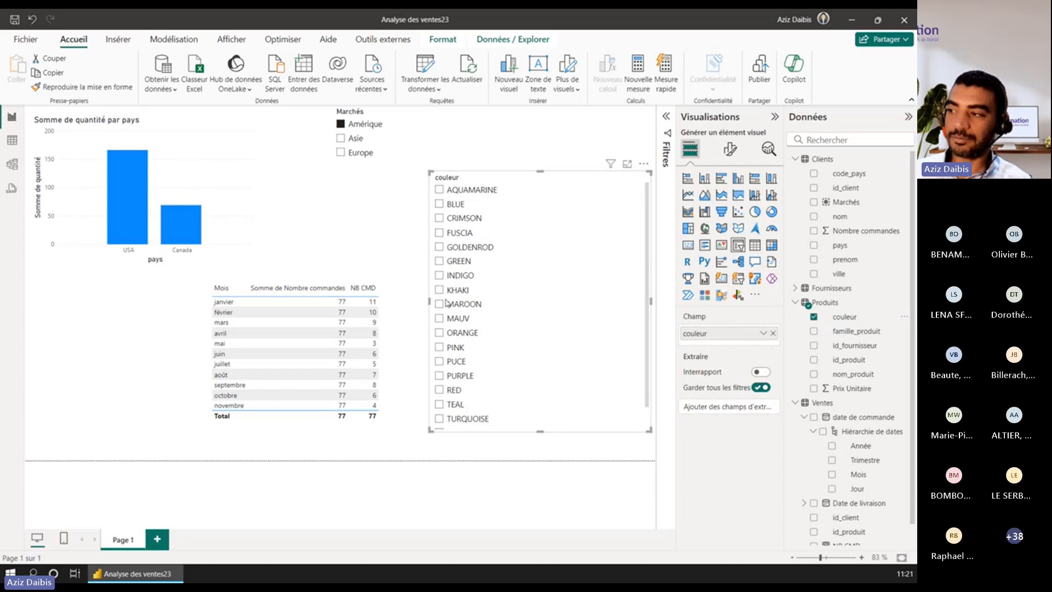
left_click_drag(431, 303, 548, 297)
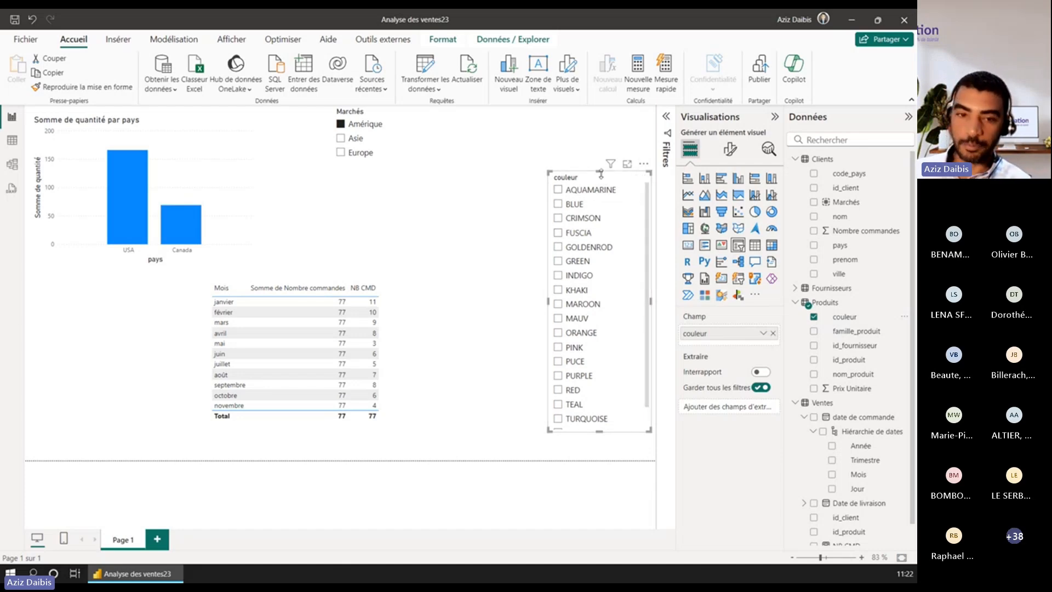
left_click_drag(601, 174, 601, 140)
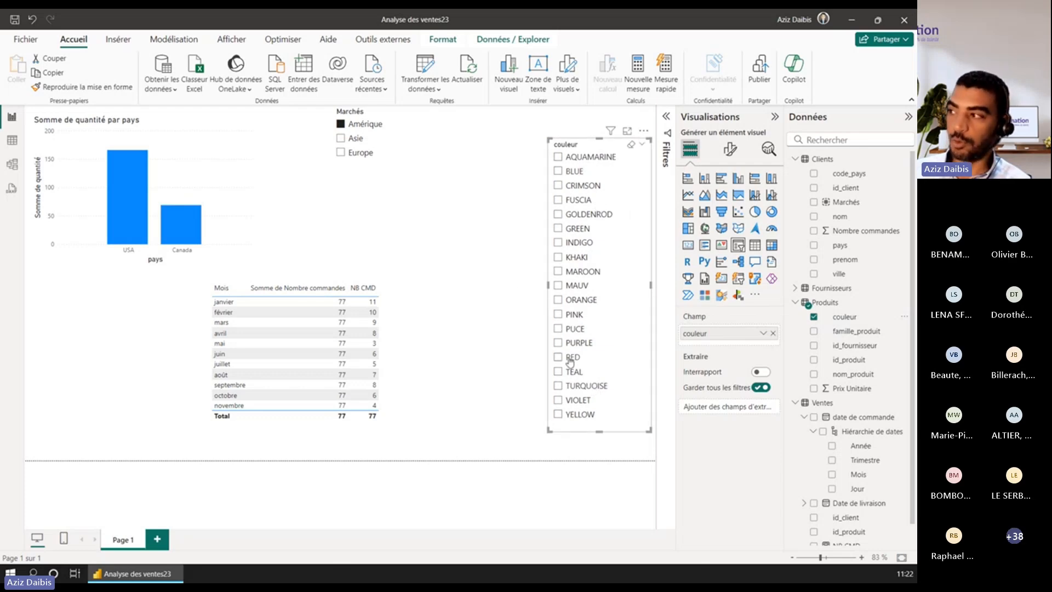
- Set the couleur slicer's style to Liste déroulante and fit it as a compact drop-down in the page's upper corner
left_click(730, 148)
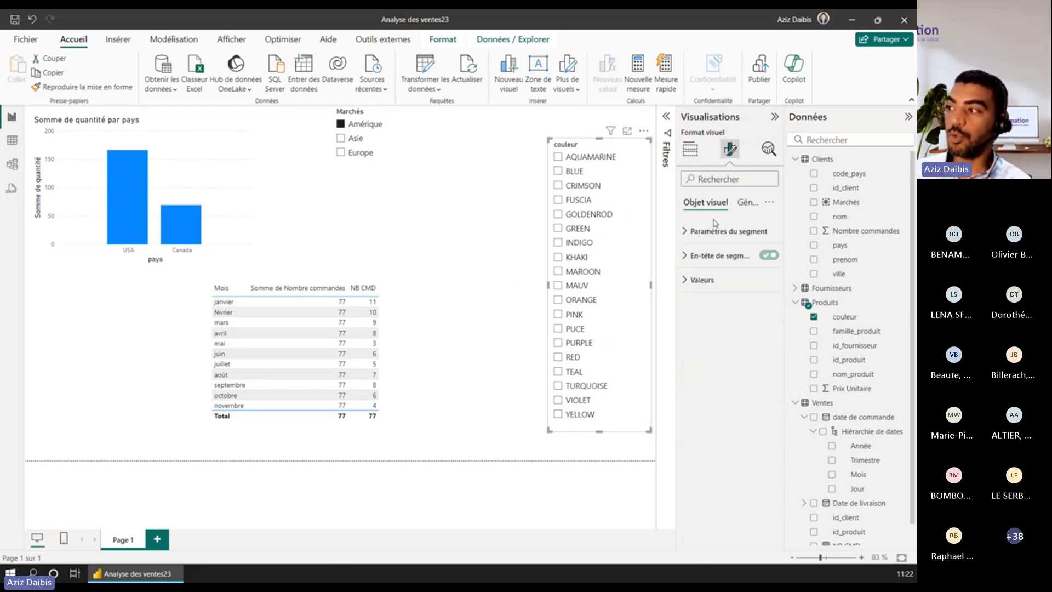
left_click(712, 231)
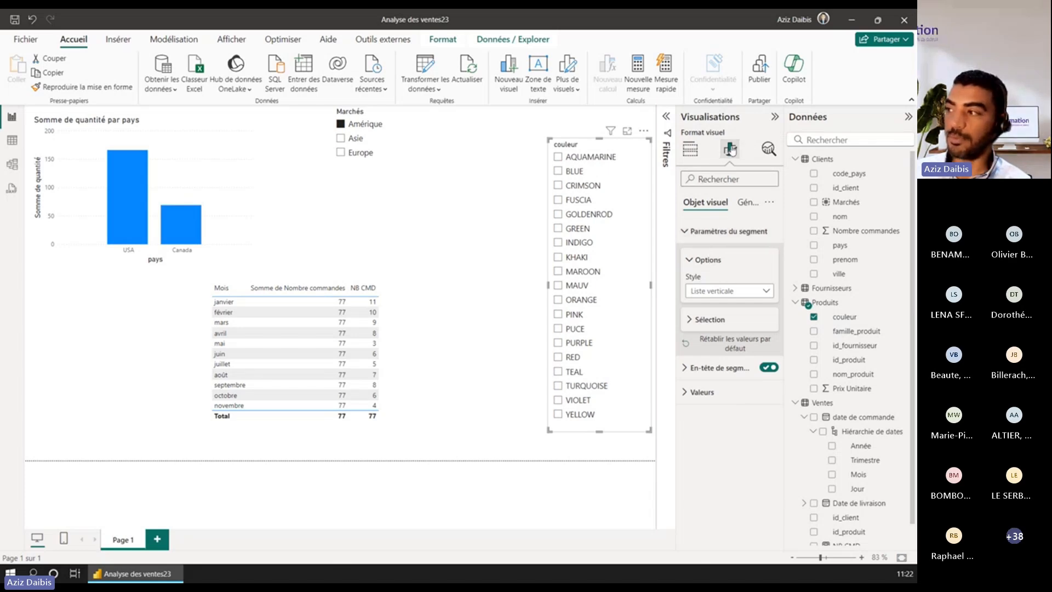
left_click(731, 291)
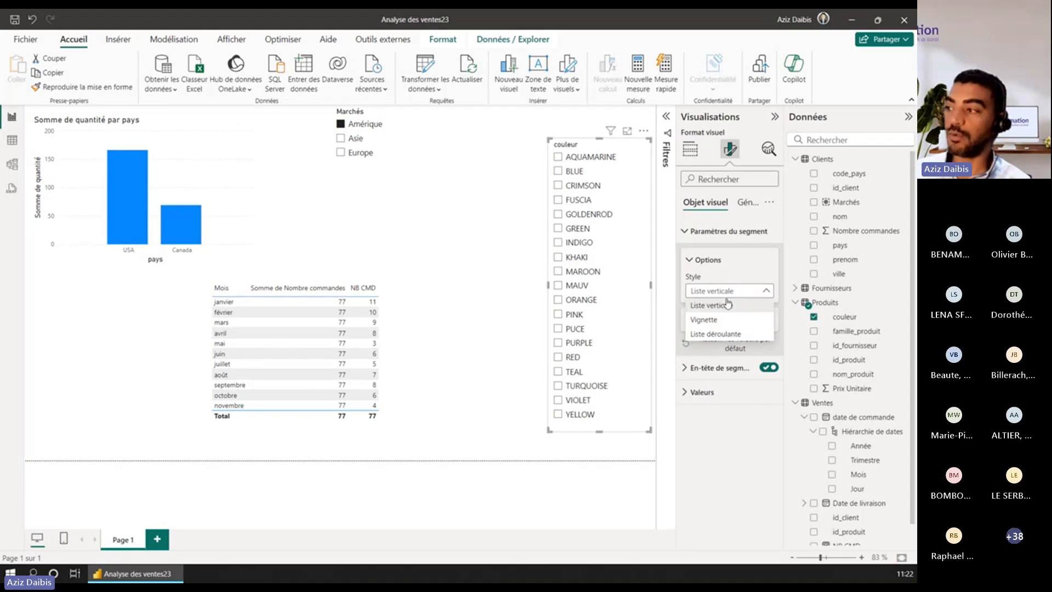
left_click(715, 333)
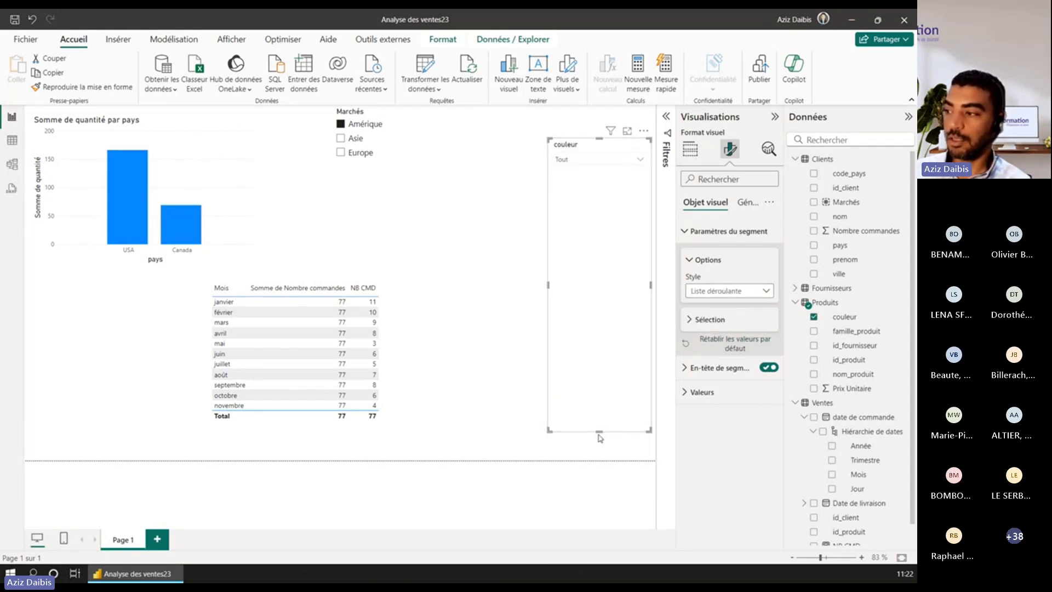
left_click_drag(600, 431, 604, 107)
- Filter the report by individual colours, including BLUE and GREEN, with the couleur slicer and clear the colour selection
left_click(598, 127)
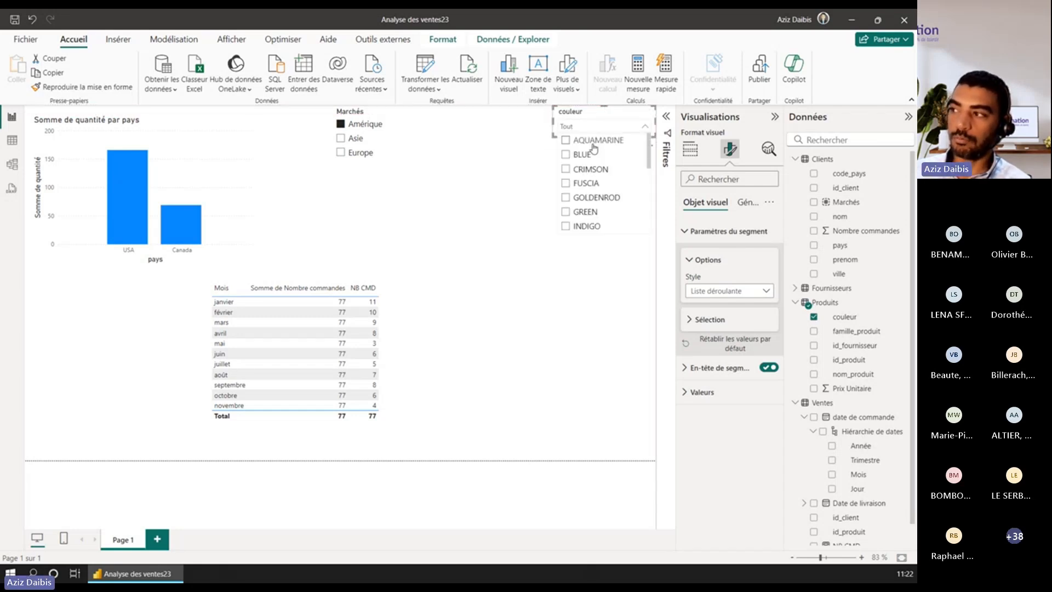
left_click(582, 155)
left_click(589, 170)
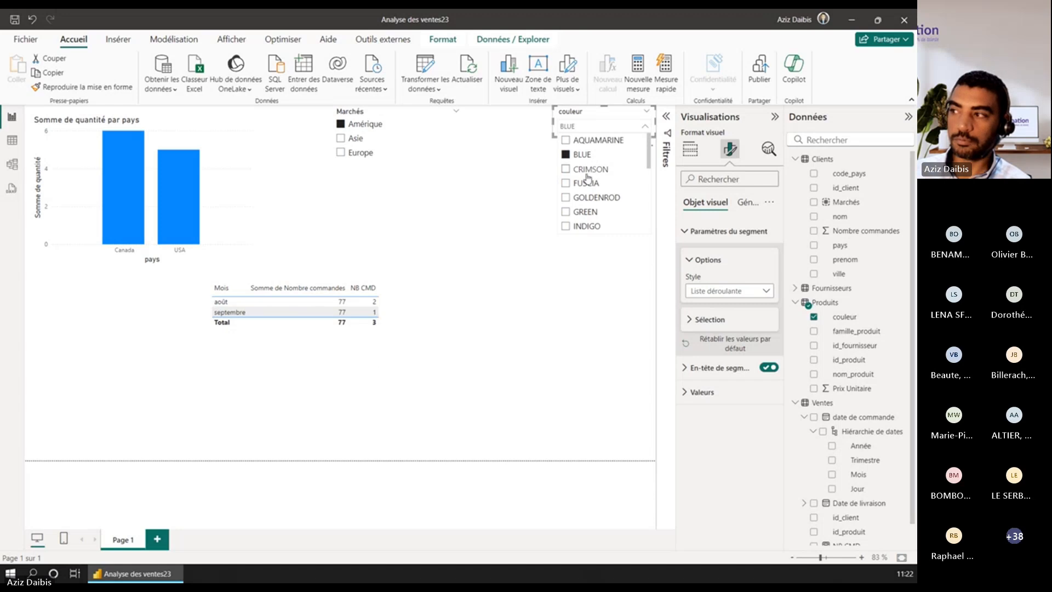
left_click(586, 196)
left_click(585, 213)
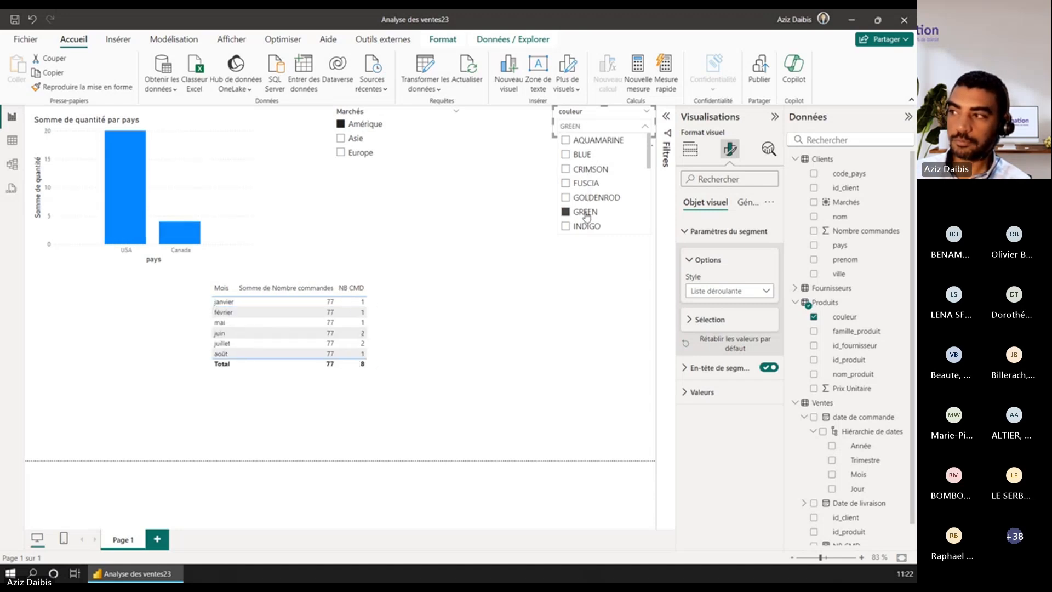
left_click(585, 214)
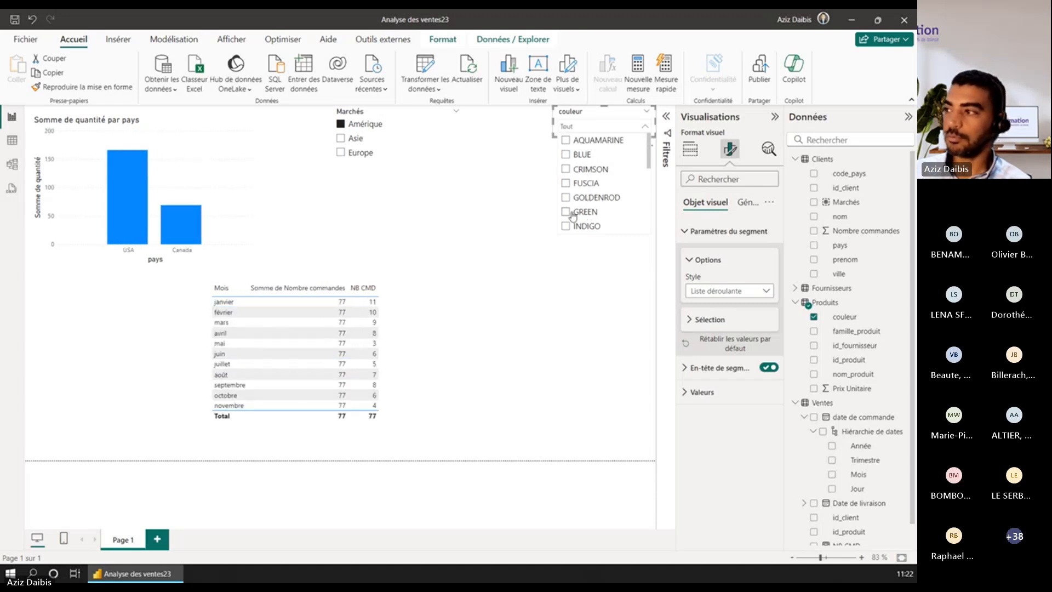
left_click(648, 111)
- Select Europe in the Marchés slicer, set its style to Vignette and resize it into one flat row of three tiles
left_click(411, 153)
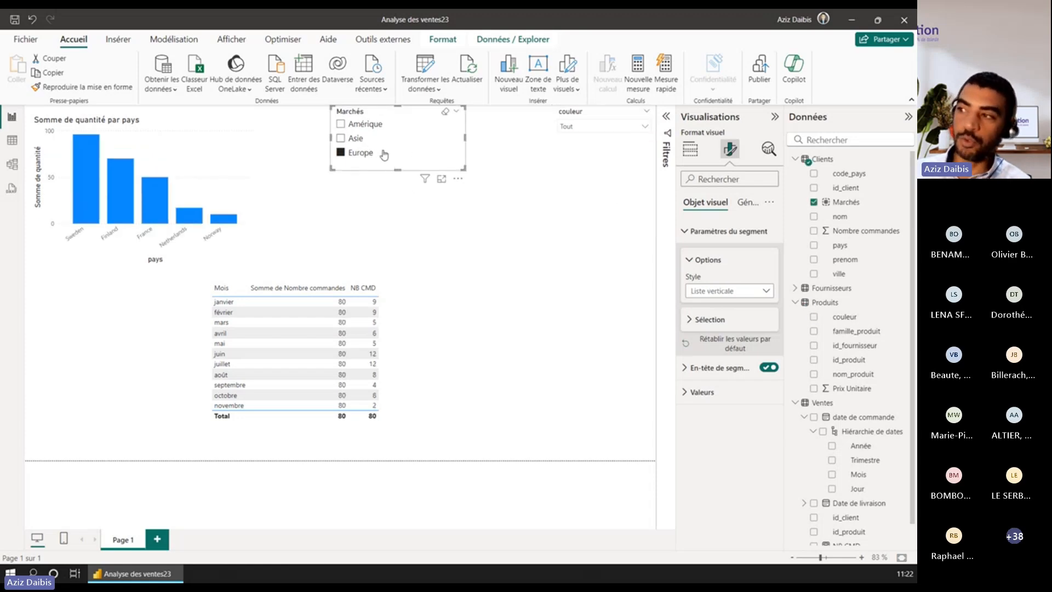
left_click_drag(397, 169, 397, 136)
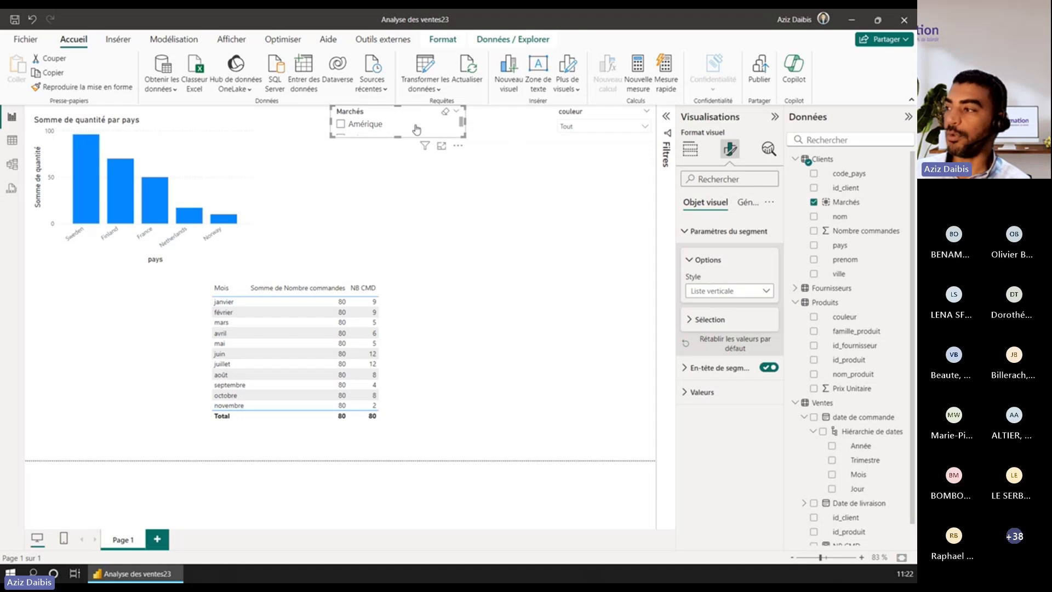
left_click(707, 291)
left_click(709, 320)
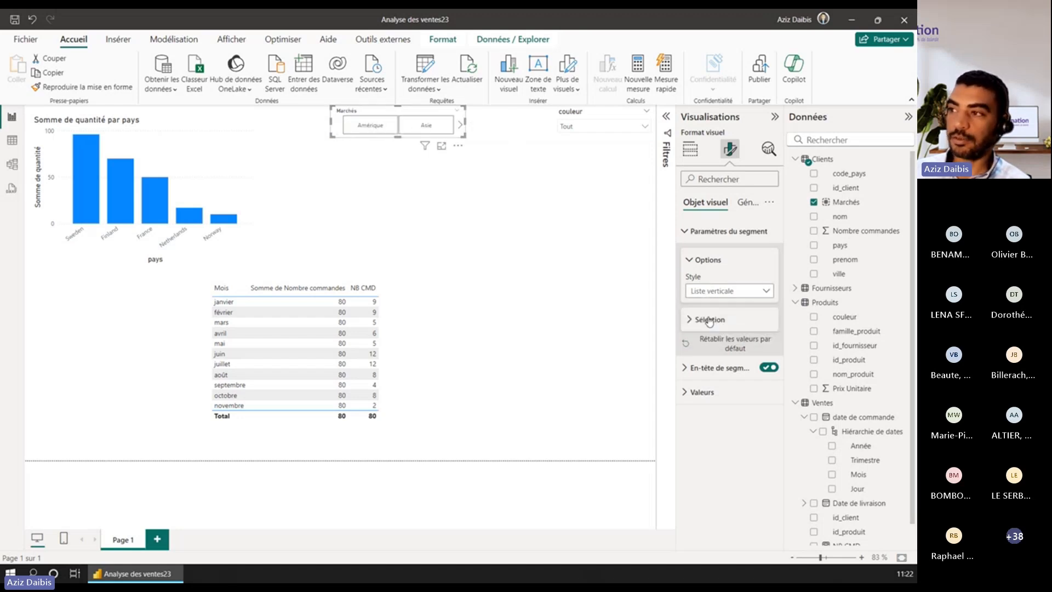
left_click_drag(465, 121, 473, 121)
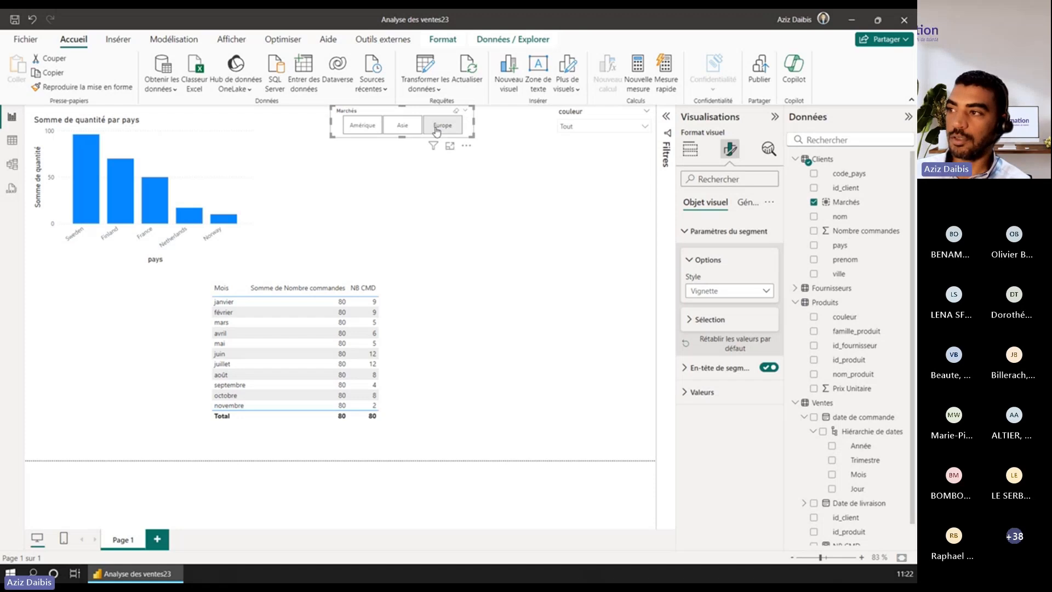
left_click_drag(402, 136, 402, 128)
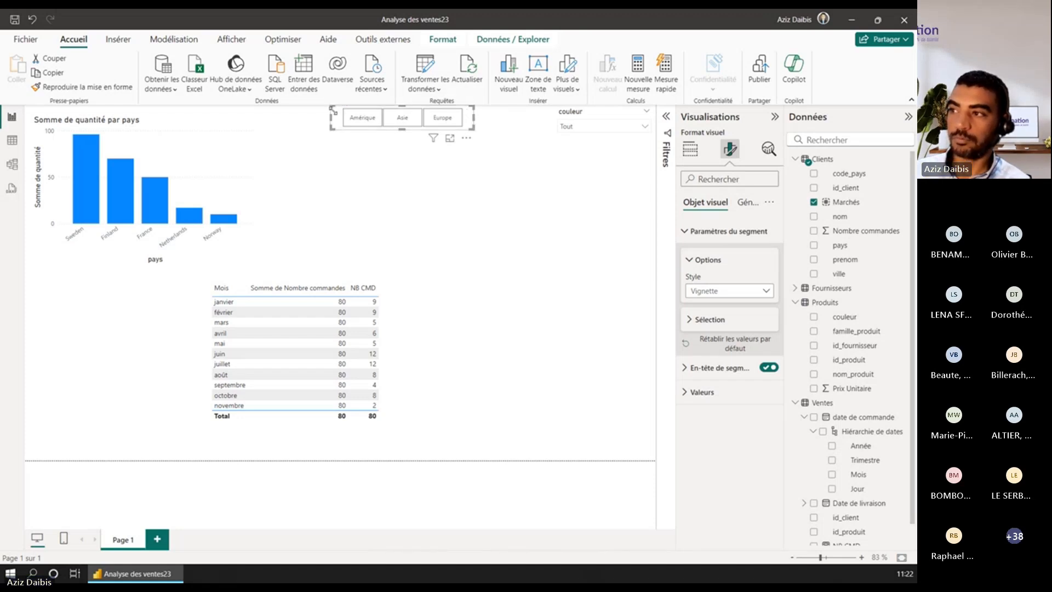
- Filter the report by each market, combine pairs of markets with multi-selection, and clear the Marchés selection
left_click(362, 117)
left_click(402, 117)
left_click(442, 118)
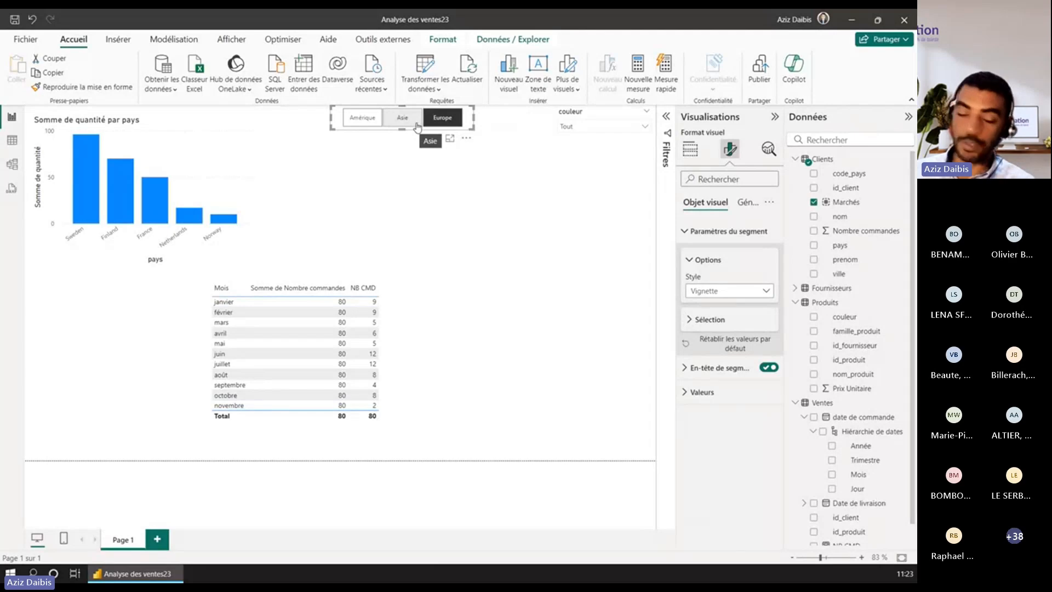
left_click(362, 117, "ctrl")
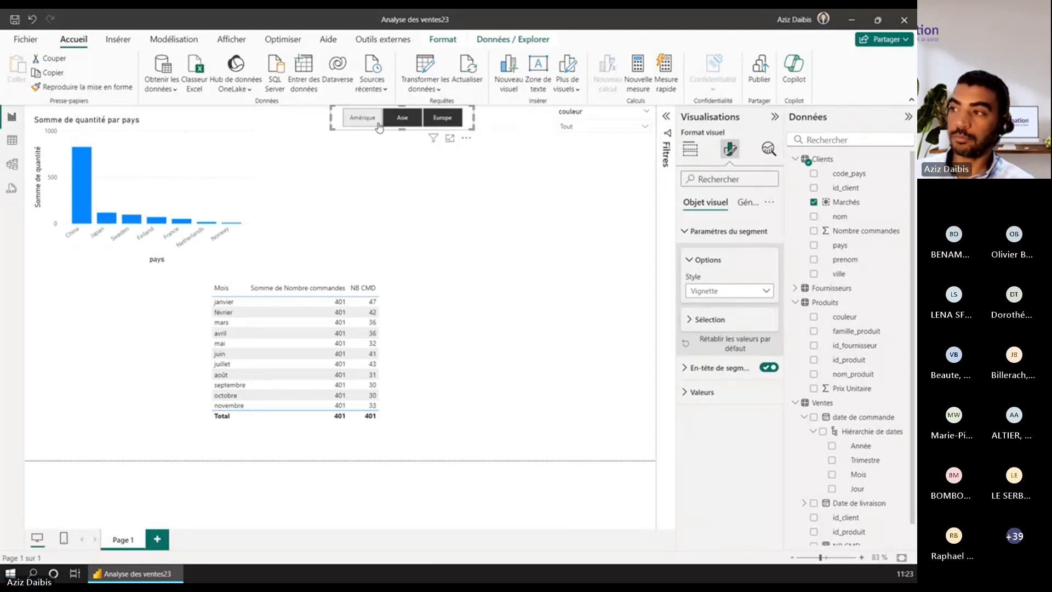
left_click(440, 120, "ctrl")
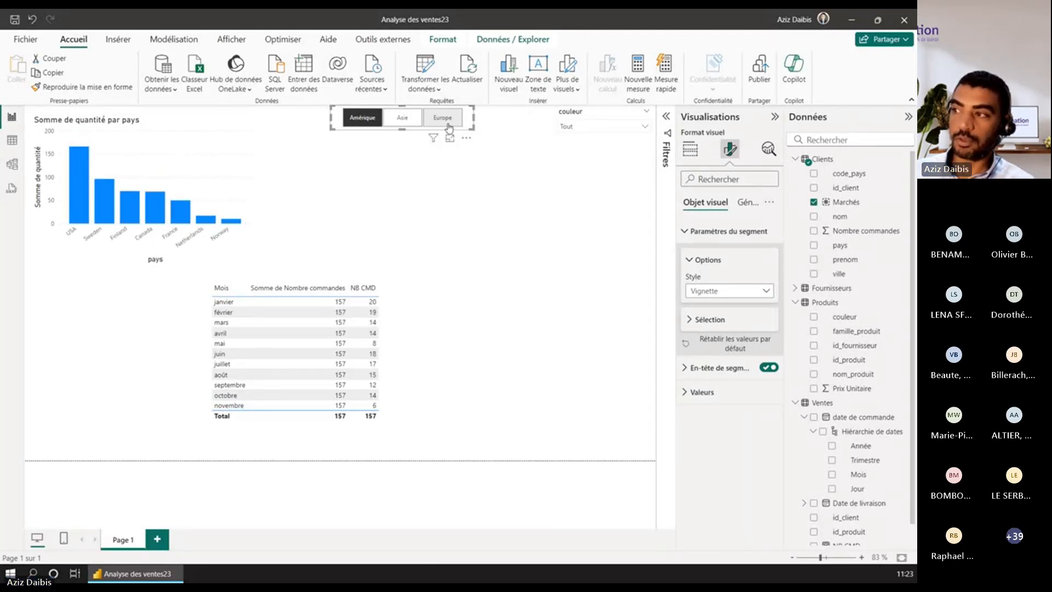
left_click(381, 120, "ctrl")
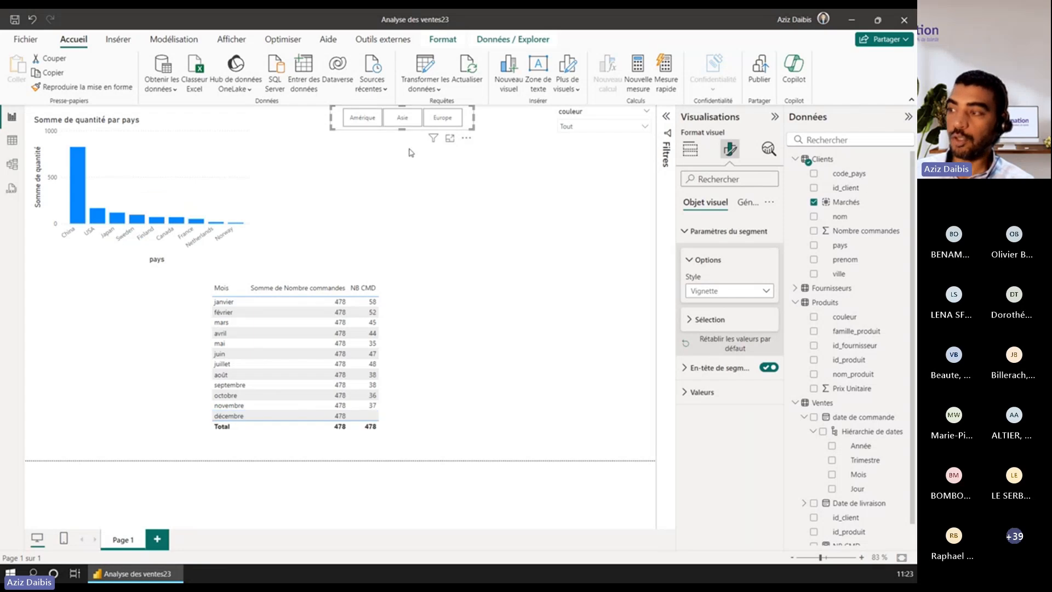
- Enable Sélection simple on the Marchés slicer and switch between Amérique, Asie and Europe, ending on Asie
left_click(687, 323)
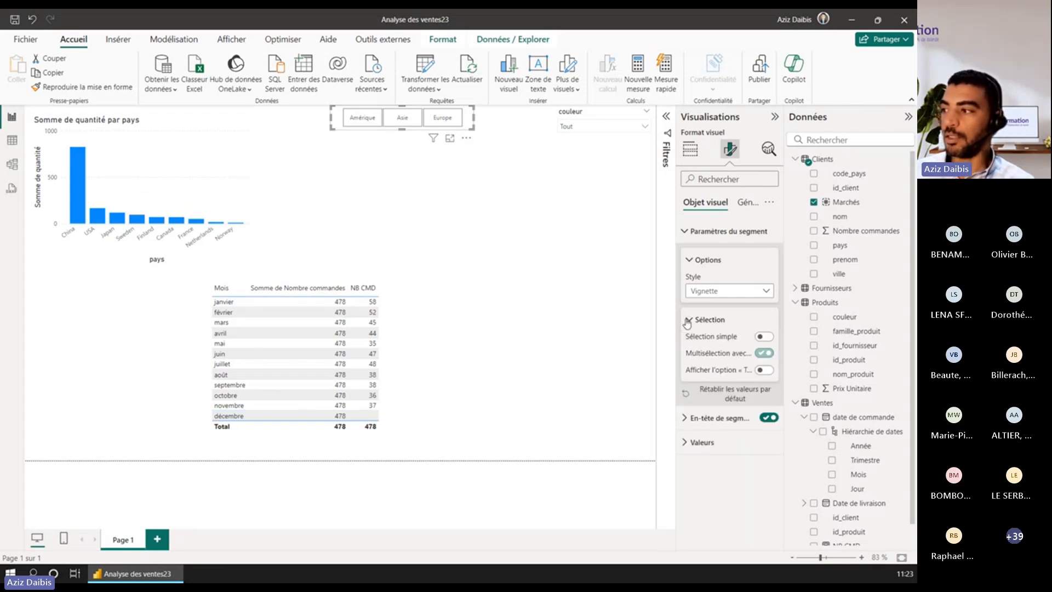
left_click(764, 336)
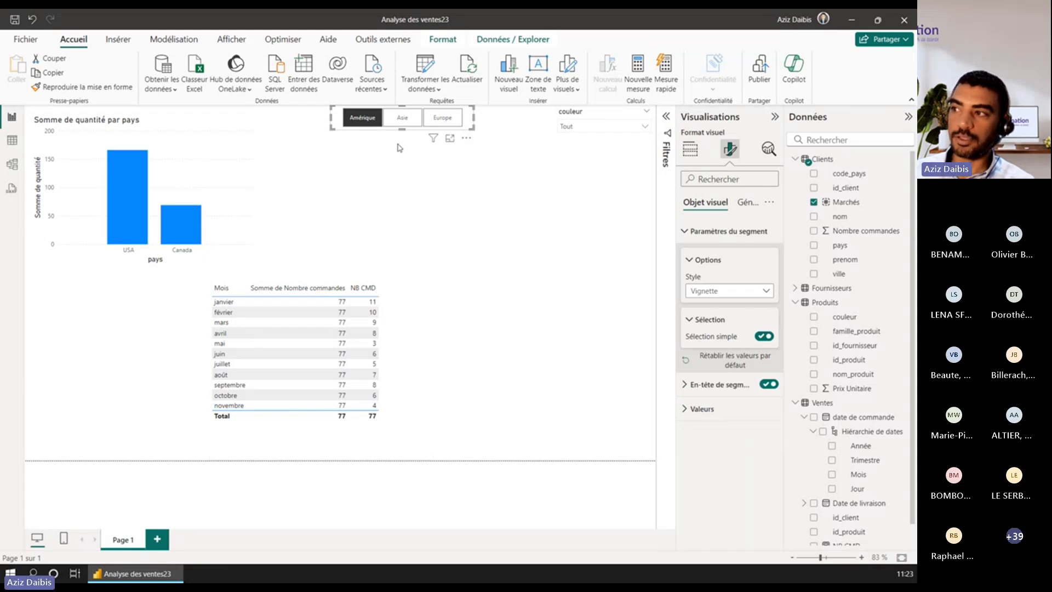
left_click(402, 117)
left_click(357, 120)
left_click(401, 122)
left_click(442, 121)
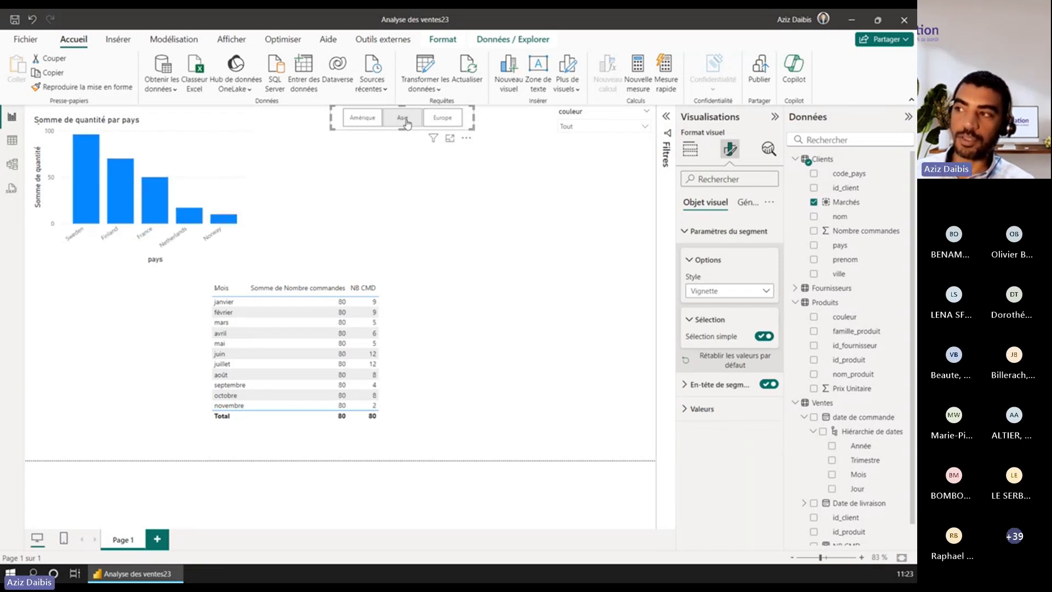
left_click(407, 122)
left_click(371, 121)
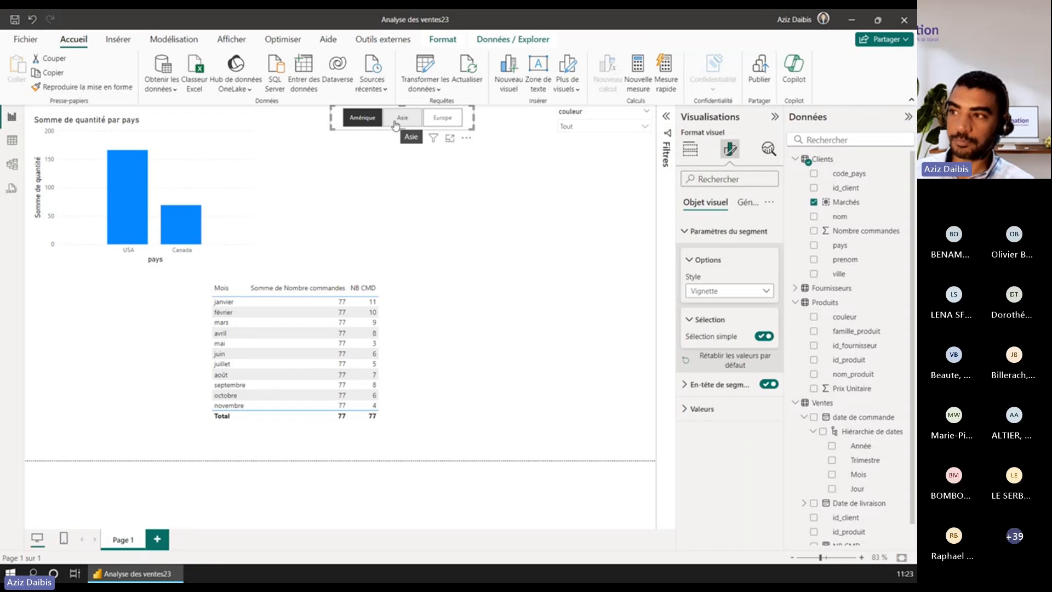
left_click(396, 125)
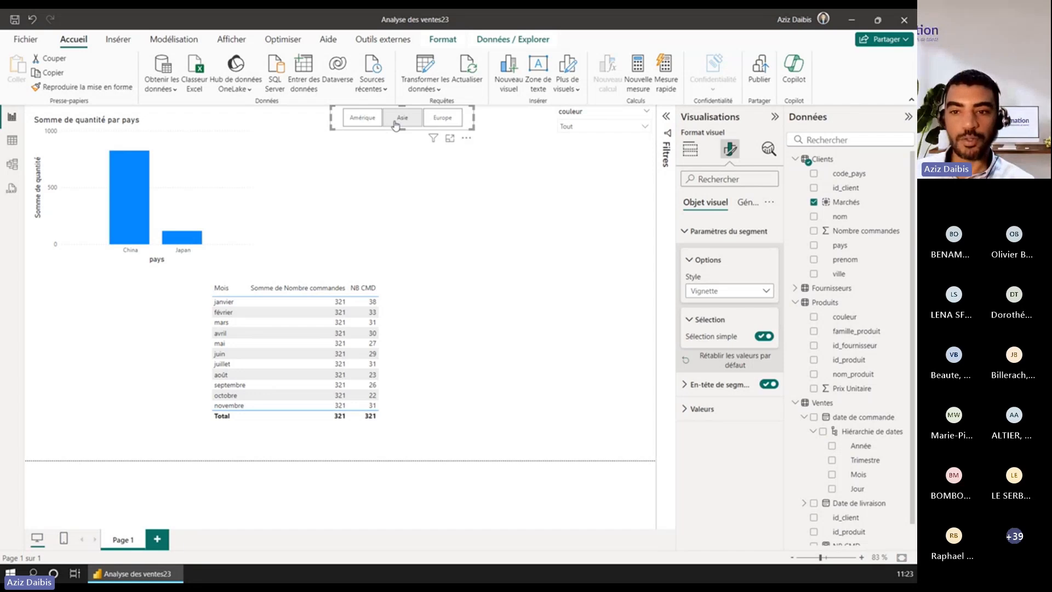
left_click(398, 122)
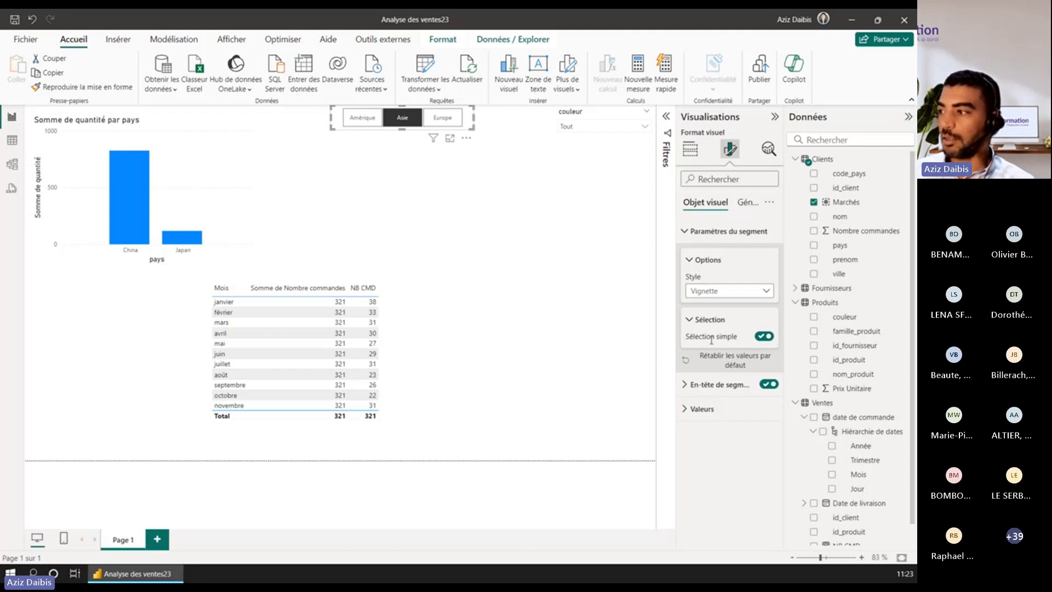
- Turn off Sélection simple and the Multisélection option for the Marchés slicer, and widen the slicer
left_click(763, 336)
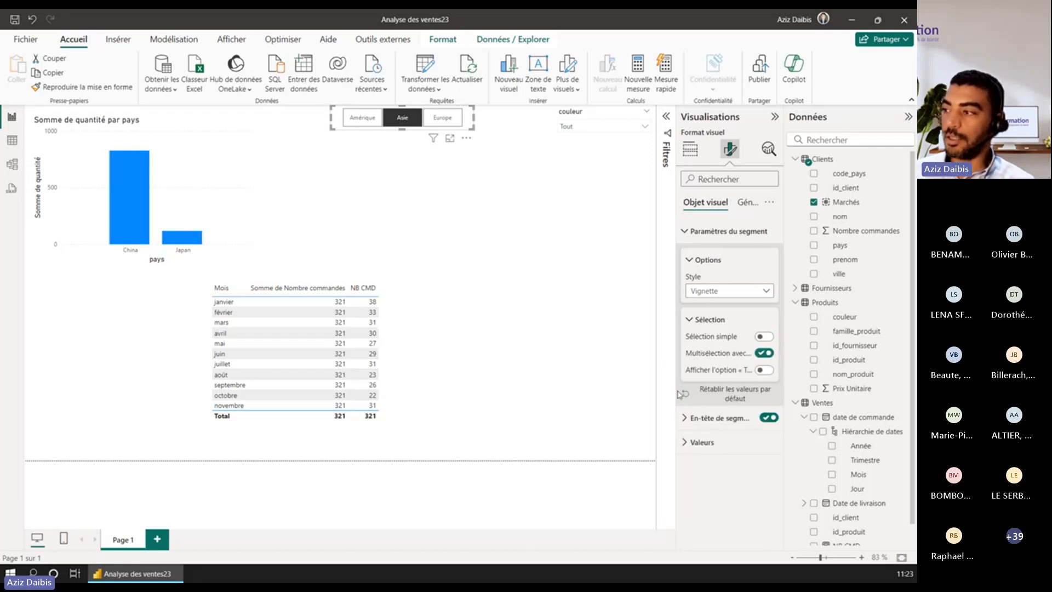
left_click_drag(329, 117, 295, 117)
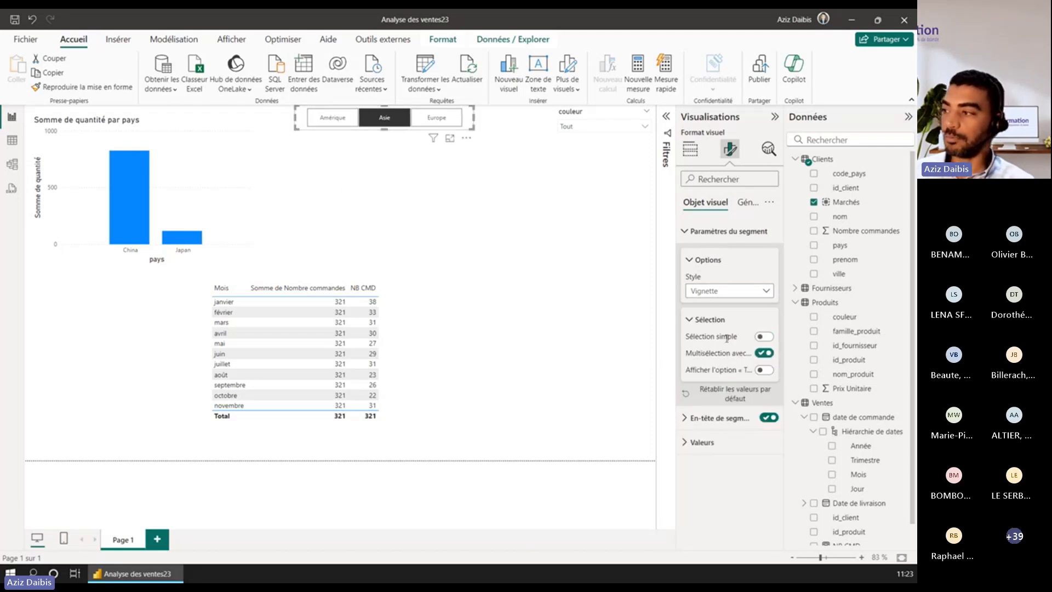
left_click(765, 353)
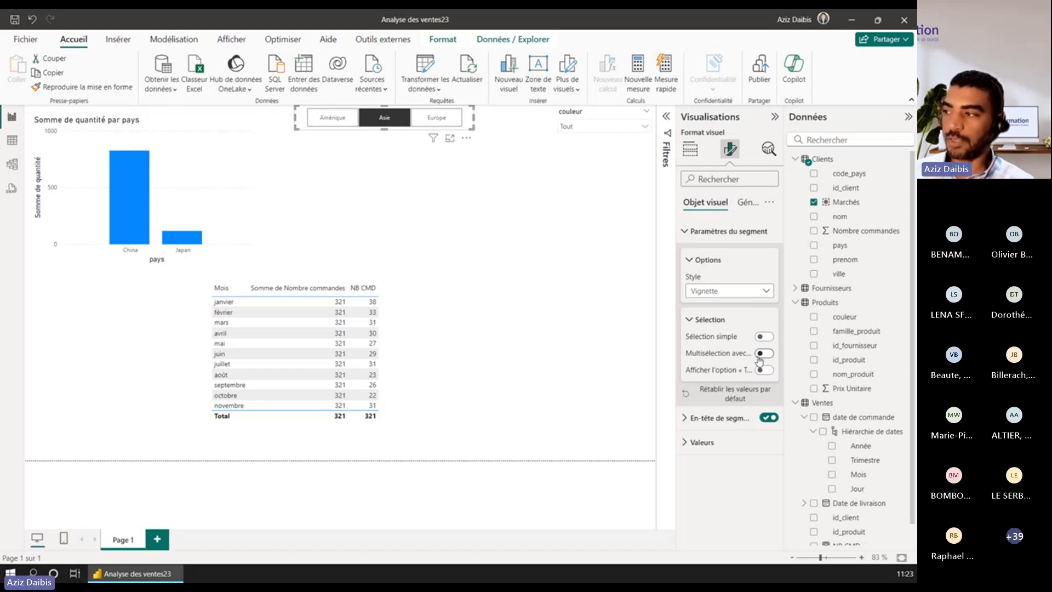
- Select and deselect the Europe, Asie and Amérique tiles directly, leaving no market selected
left_click(436, 117)
left_click(384, 122)
left_click(384, 121)
left_click(332, 117)
left_click(337, 119)
left_click(433, 125)
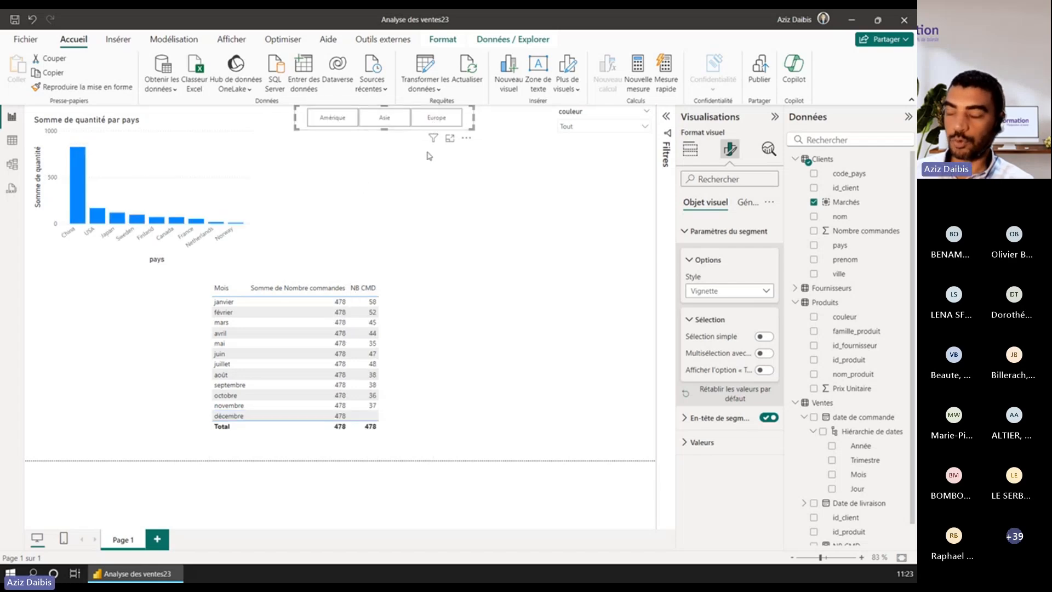
- Try the select-all tile on a widened Marchés slicer, and switch the slicer to Sélection simple with a narrower width
left_click(764, 370)
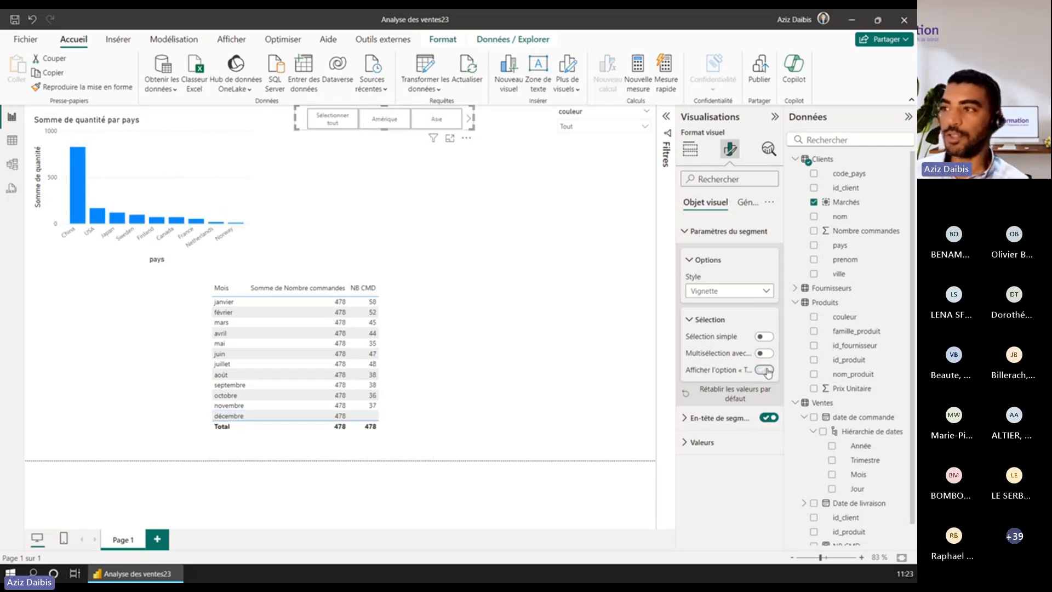
left_click_drag(272, 117, 254, 116)
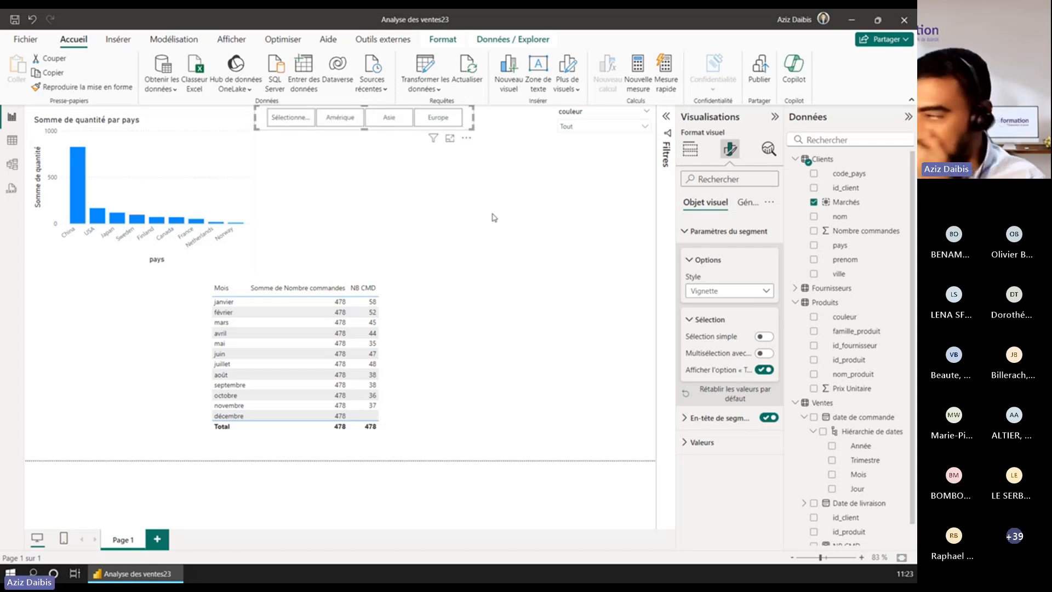
left_click(762, 336)
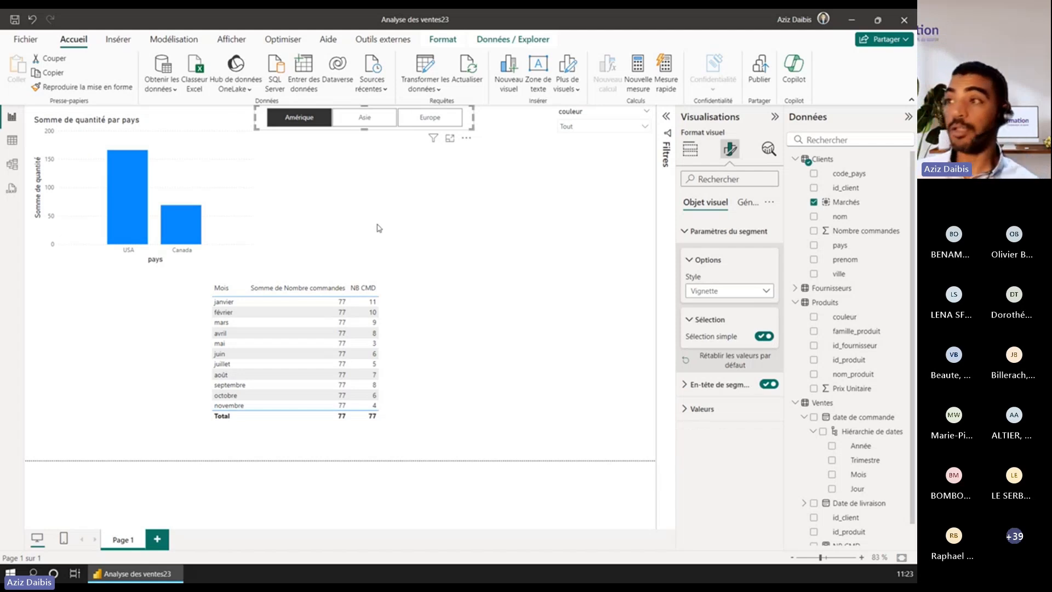
left_click_drag(255, 117, 275, 117)
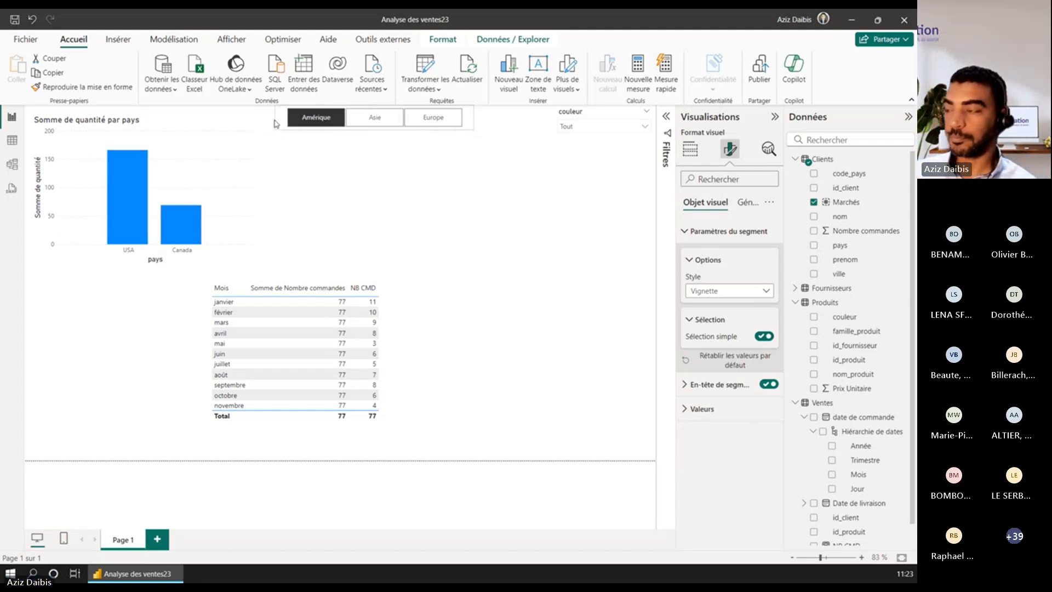
- Convert the monthly table to a wider line chart and remove the Nombre commandes field from it
left_click(411, 305)
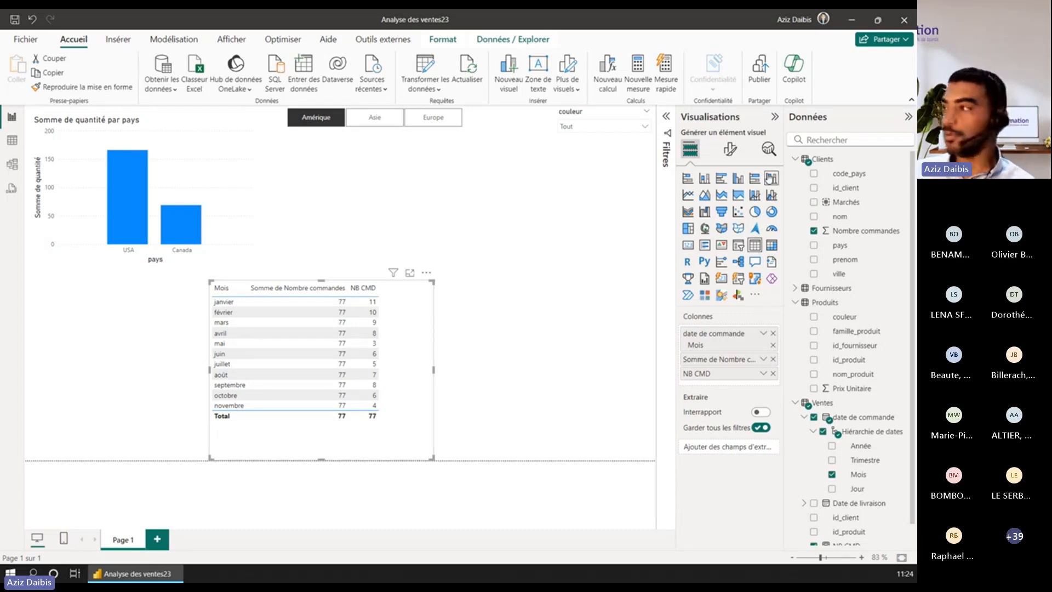
left_click(689, 196)
left_click_drag(433, 370, 518, 370)
left_click(814, 232)
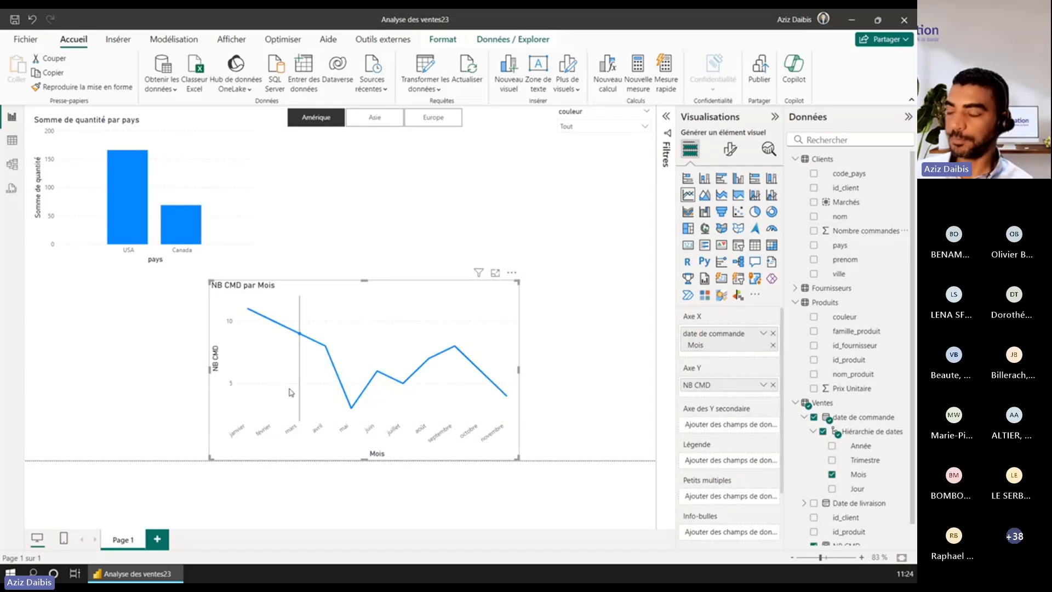
- Place the monthly visual as a table directly below the bar chart, and filter the report by Europe
left_click_drag(335, 288, 141, 287)
left_click(755, 245)
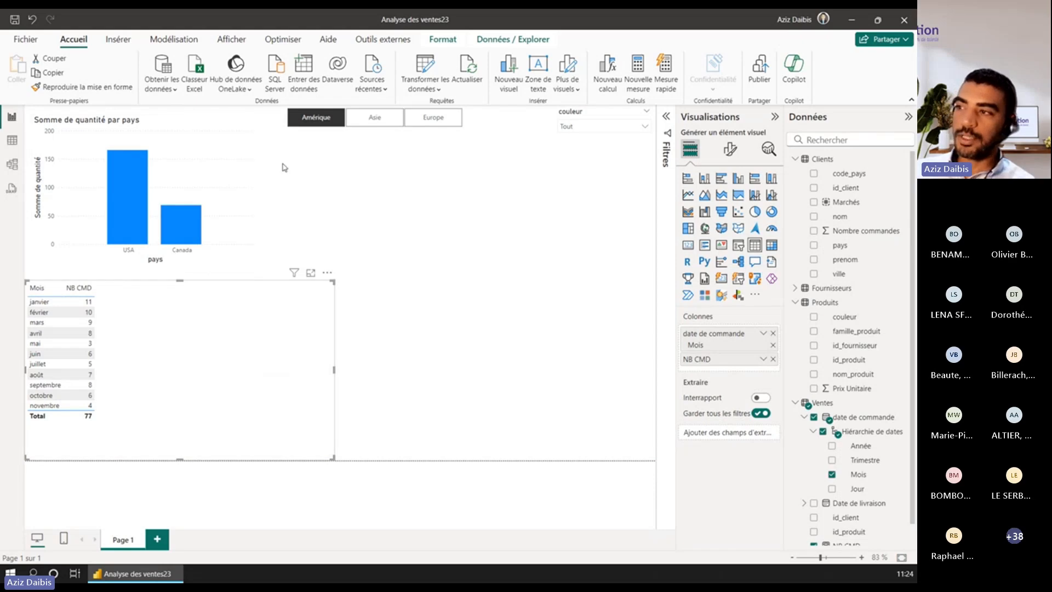
left_click(417, 120)
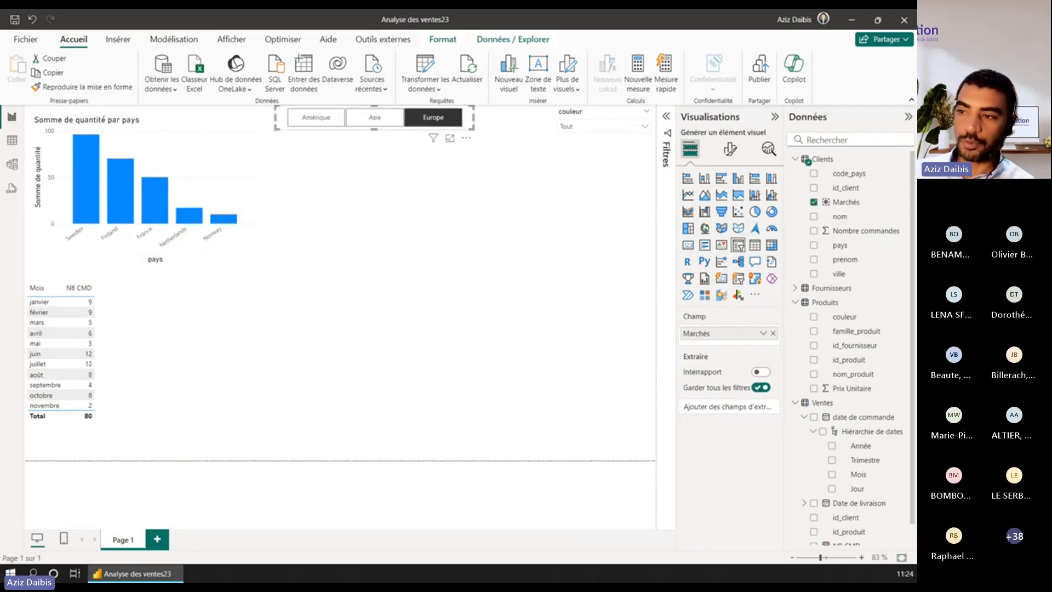
- Cross-filter the report by the France bar and narrow the monthly table to fit its two columns
left_click(131, 371)
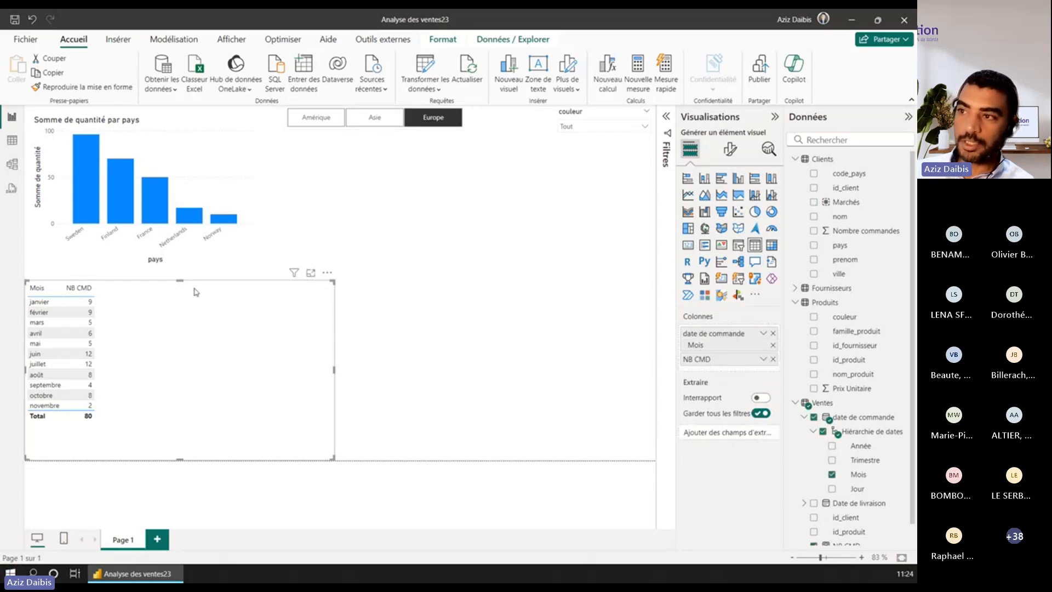
mouse_move(165, 221)
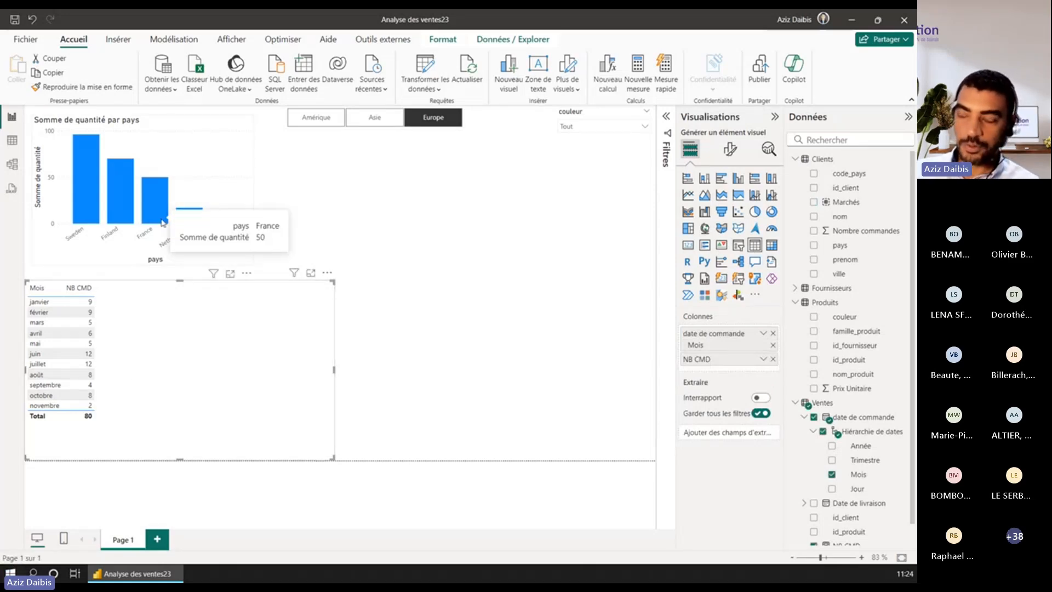
left_click(164, 222)
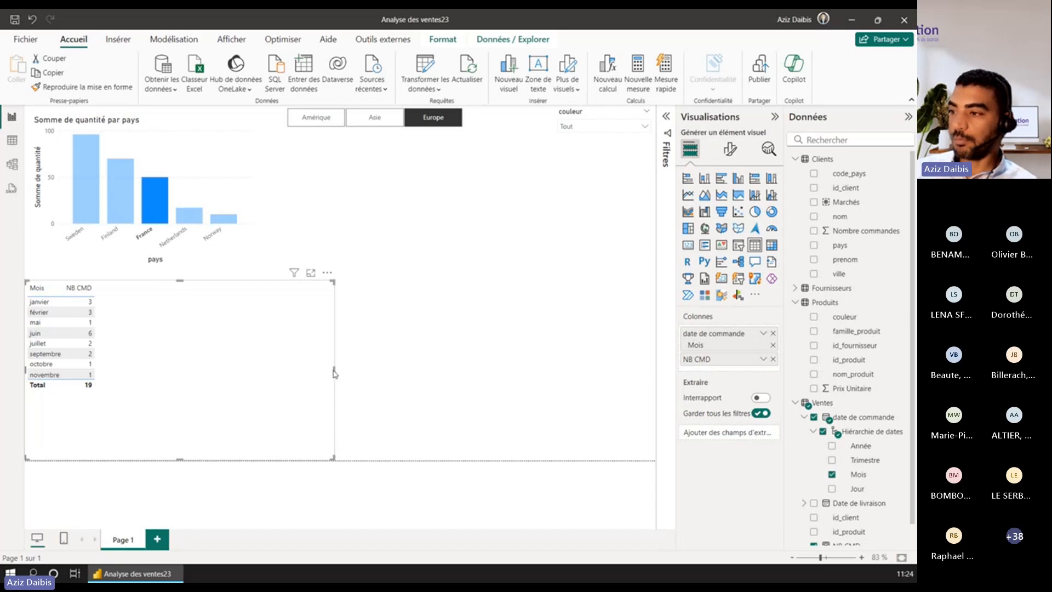
left_click_drag(333, 369, 131, 356)
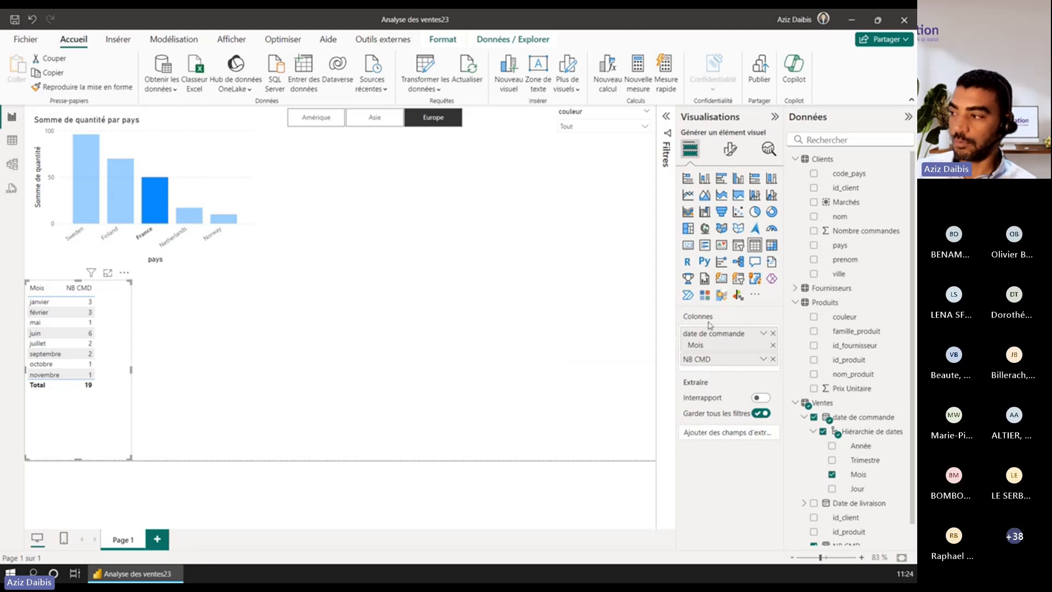
- Show the months without data in the monthly table and convert it to a wider line chart
left_click(762, 335)
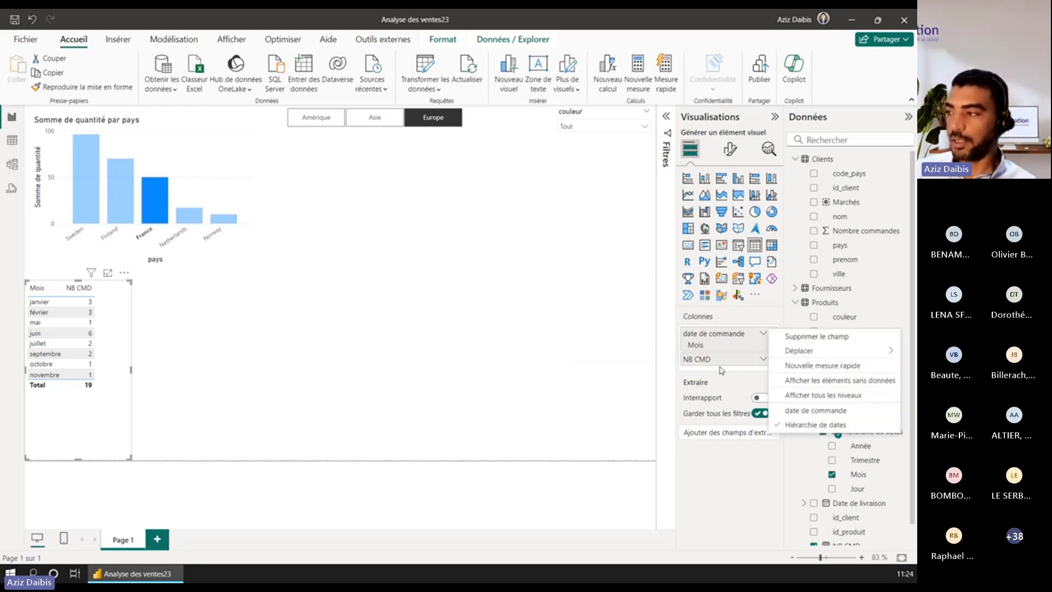
left_click(852, 386)
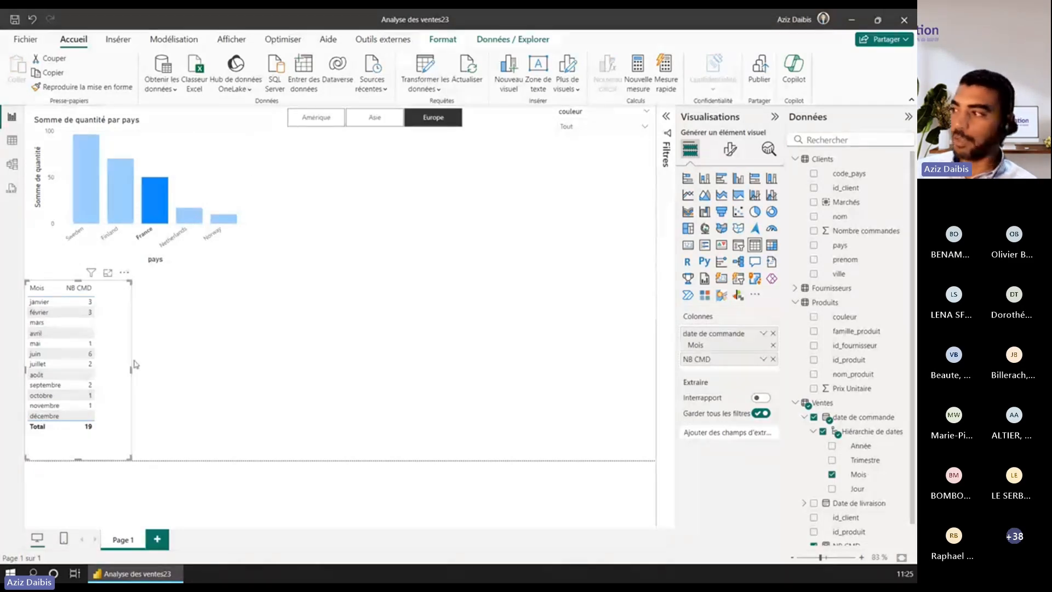
left_click_drag(131, 370, 433, 378)
left_click(687, 195)
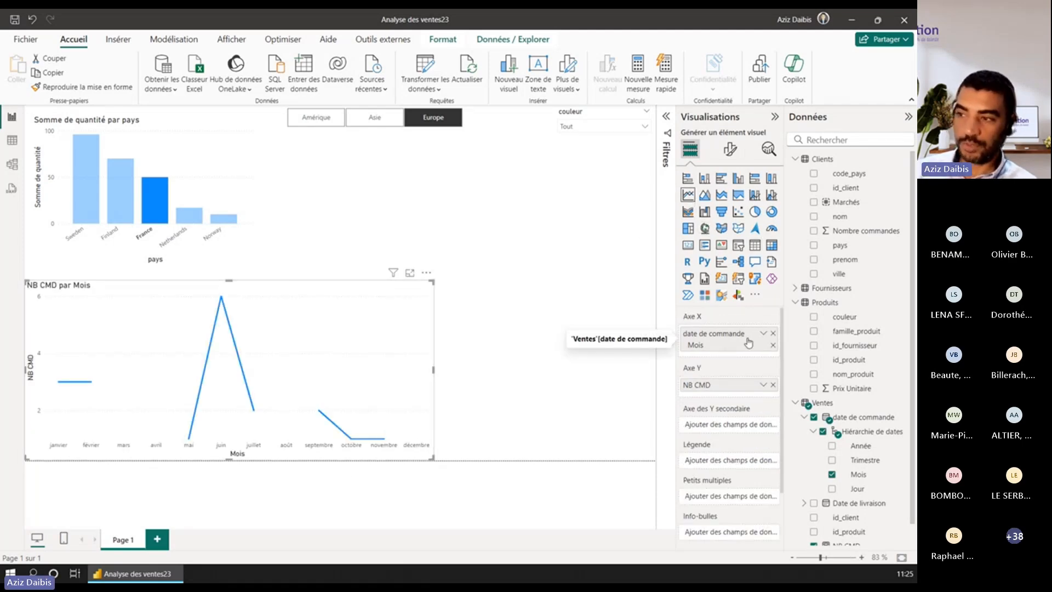
mouse_move(184, 419)
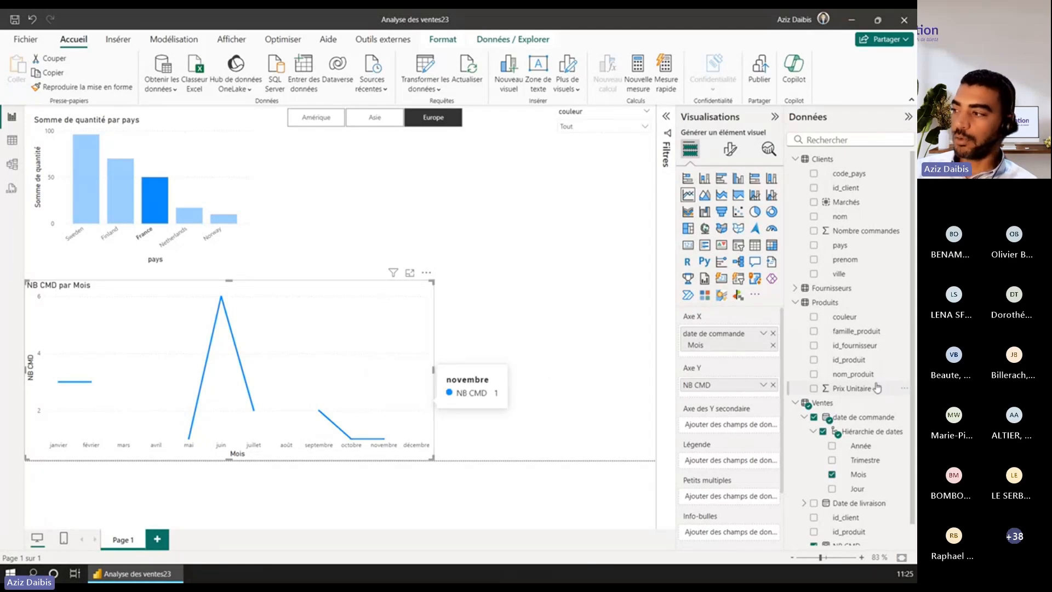
- Open the NB CMD measure's formula and start wrapping COUNTROWS(Ventes) in an IF function
scroll(877, 387, "down", 1)
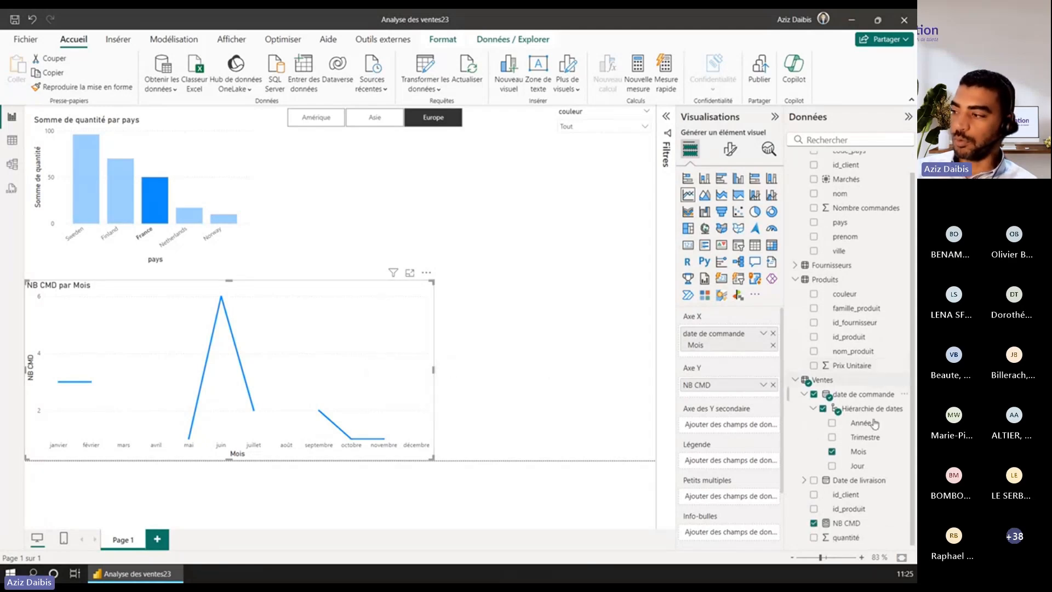
left_click(858, 527)
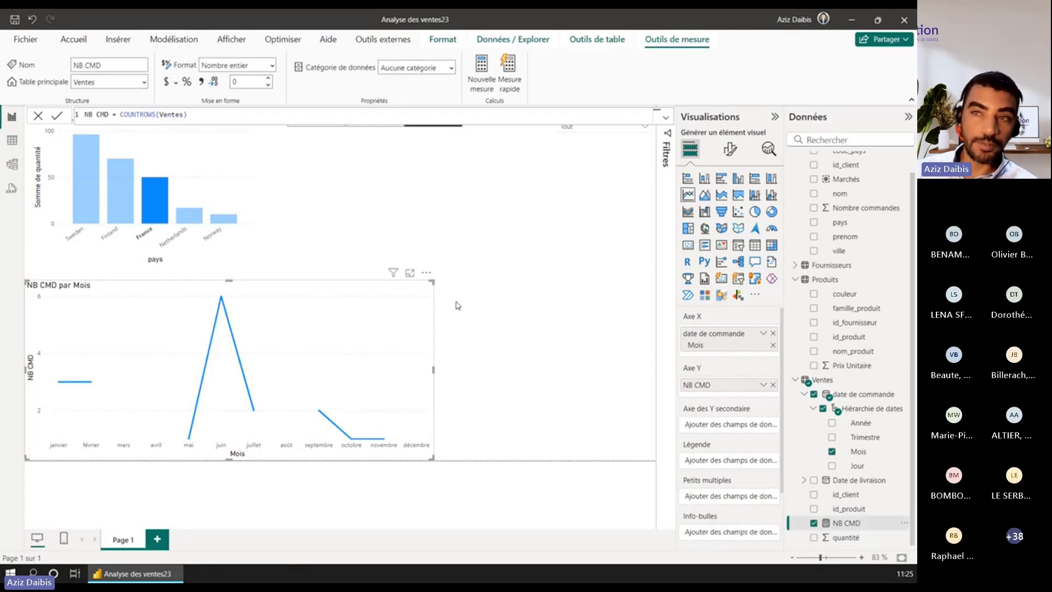
double_click(121, 115)
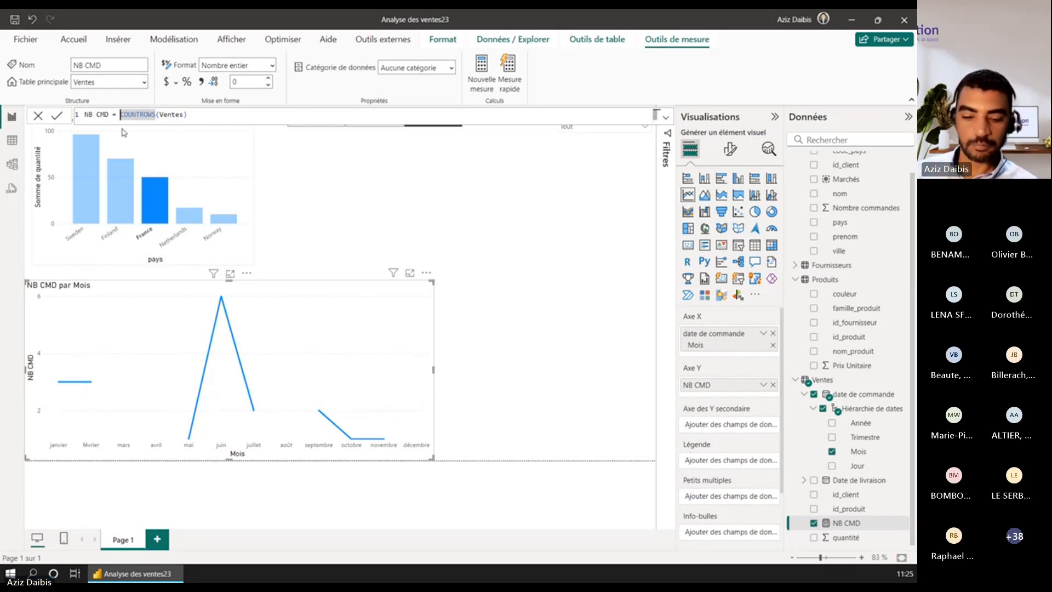
type("SI")
key("BackSpace")
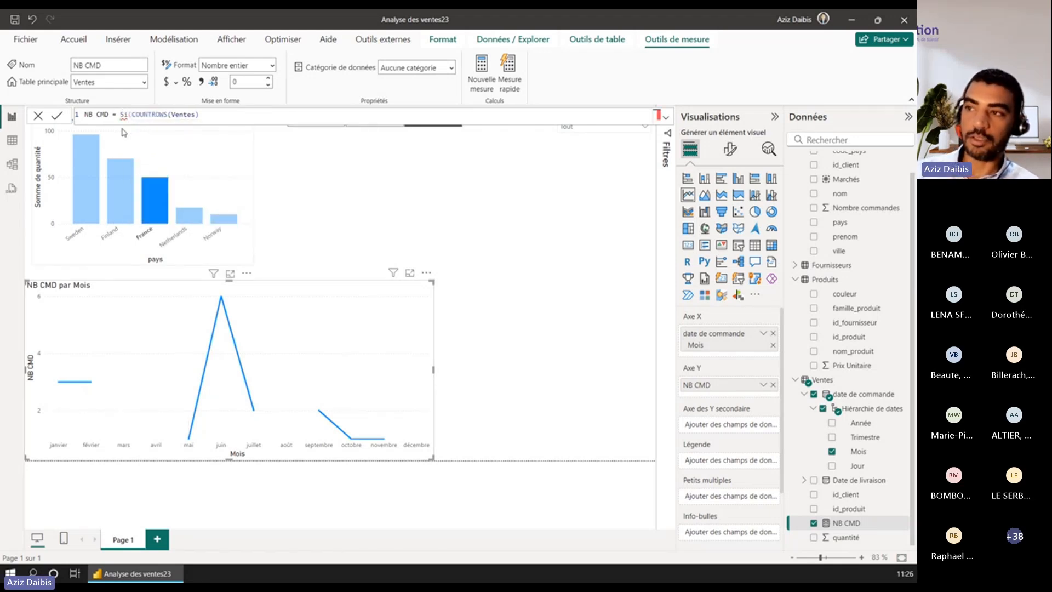
key("BackSpace")
type("IF(")
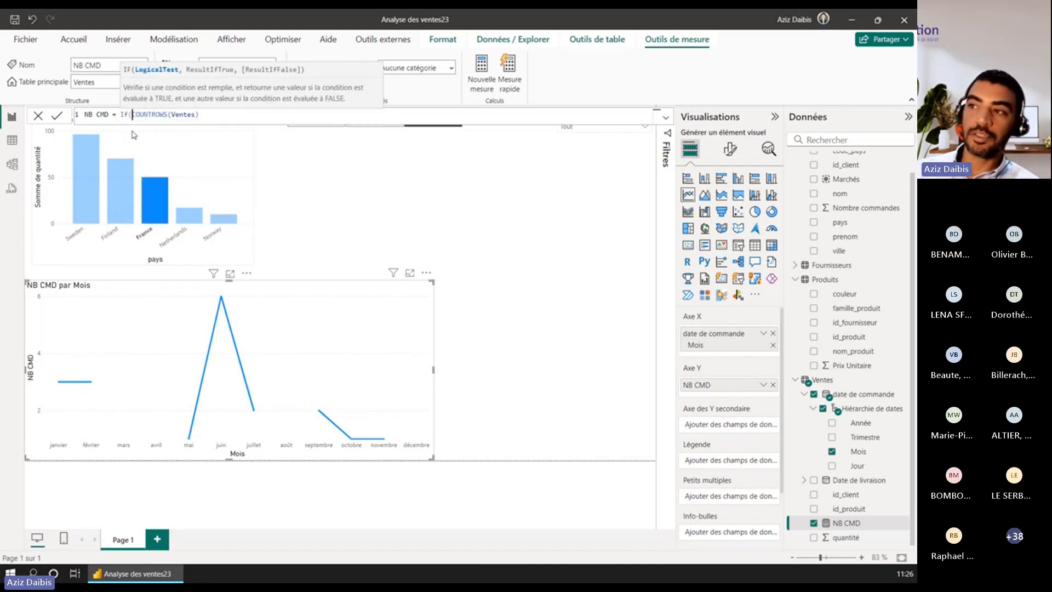
left_click_drag(201, 115, 131, 113)
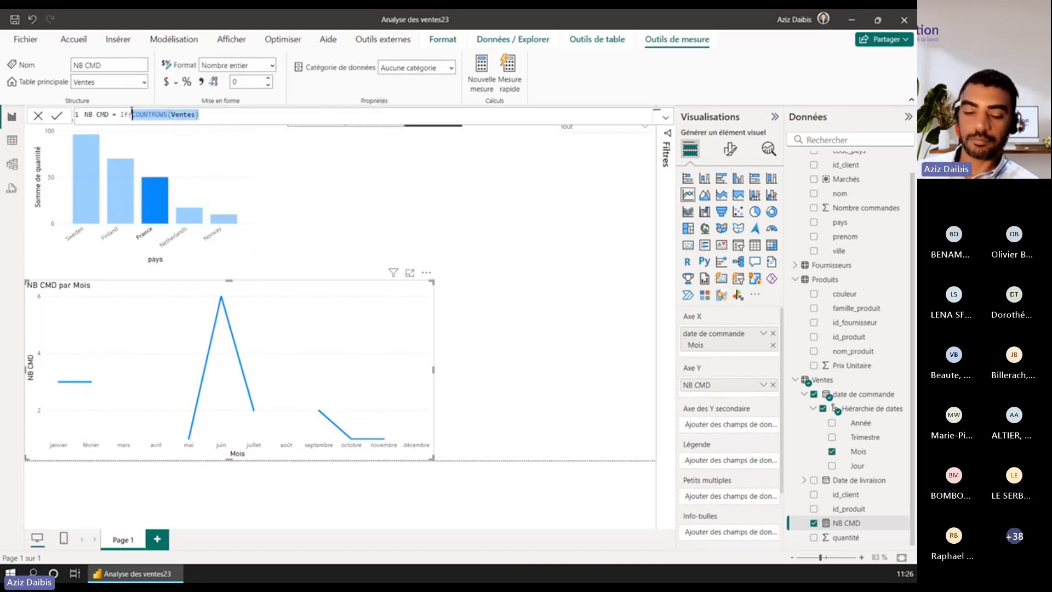
left_click(211, 120)
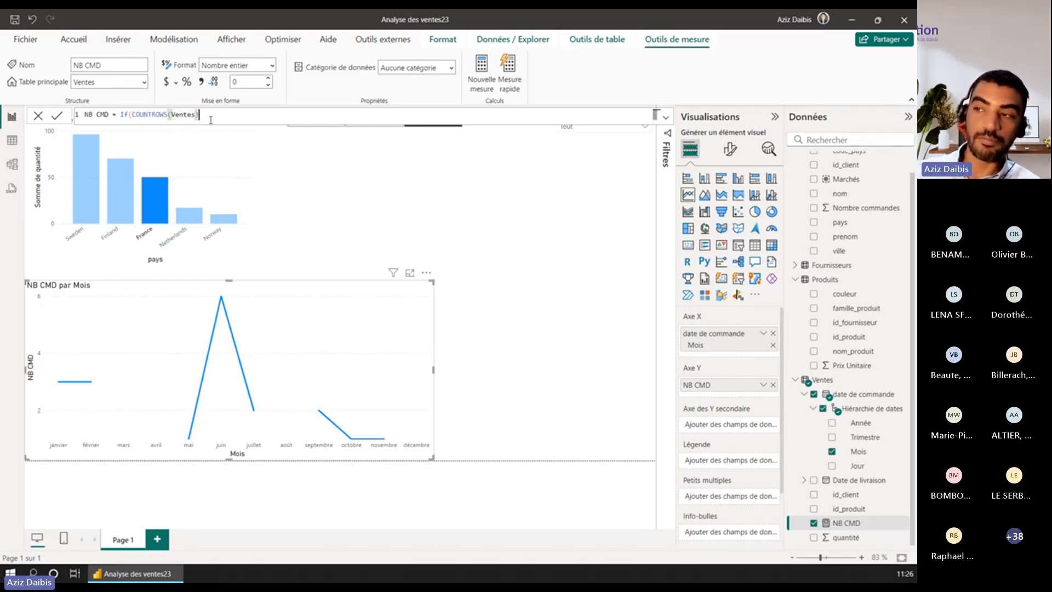
- Complete the NB CMD formula as IF(COUNTROWS(Ventes)=BLANK(),0,COUNTROWS(Ventes)) and apply it
type("=blan")
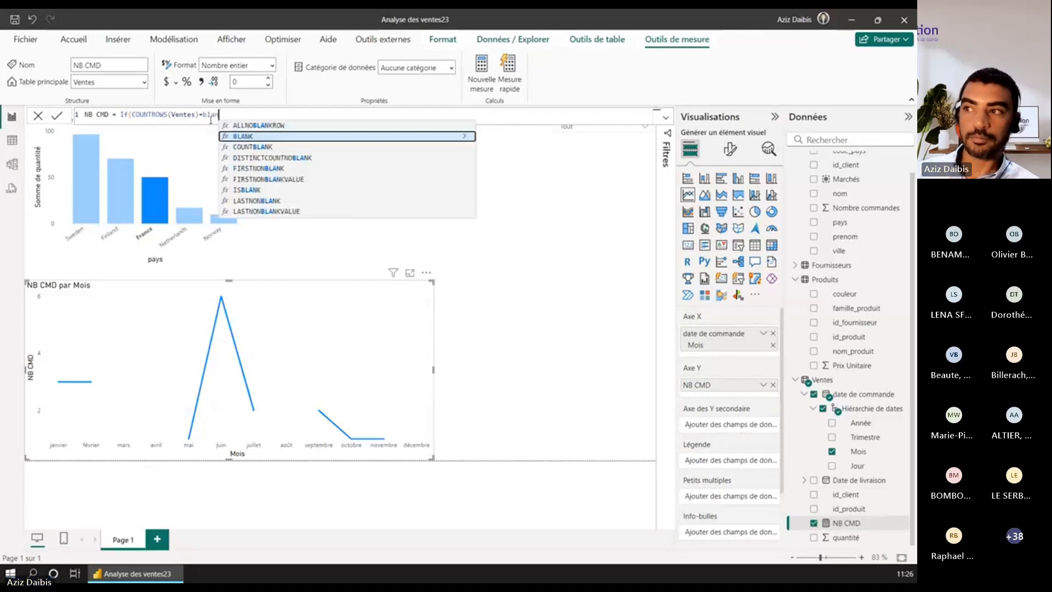
key("Tab")
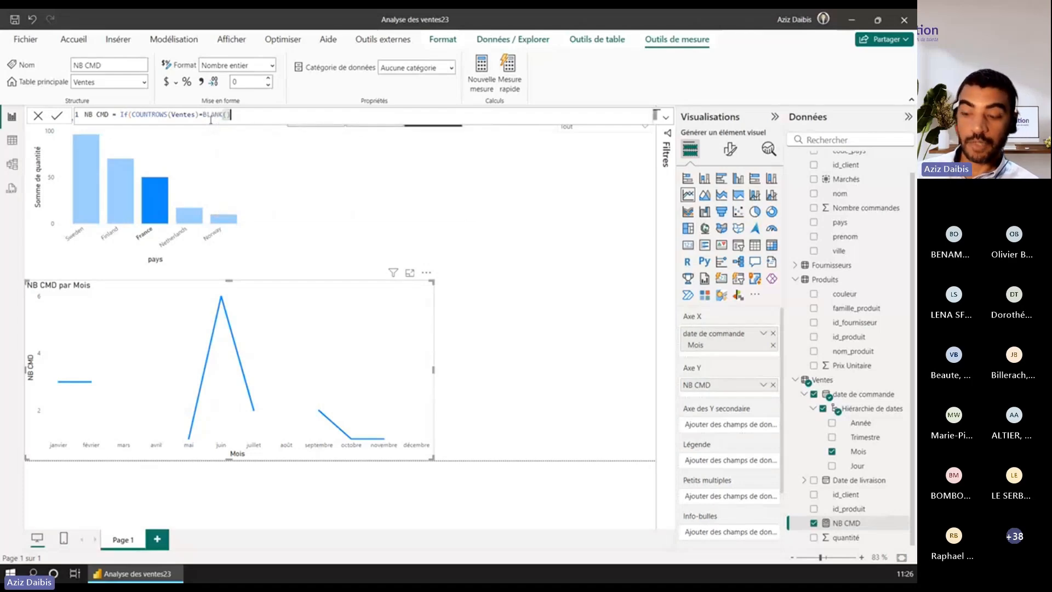
type(";")
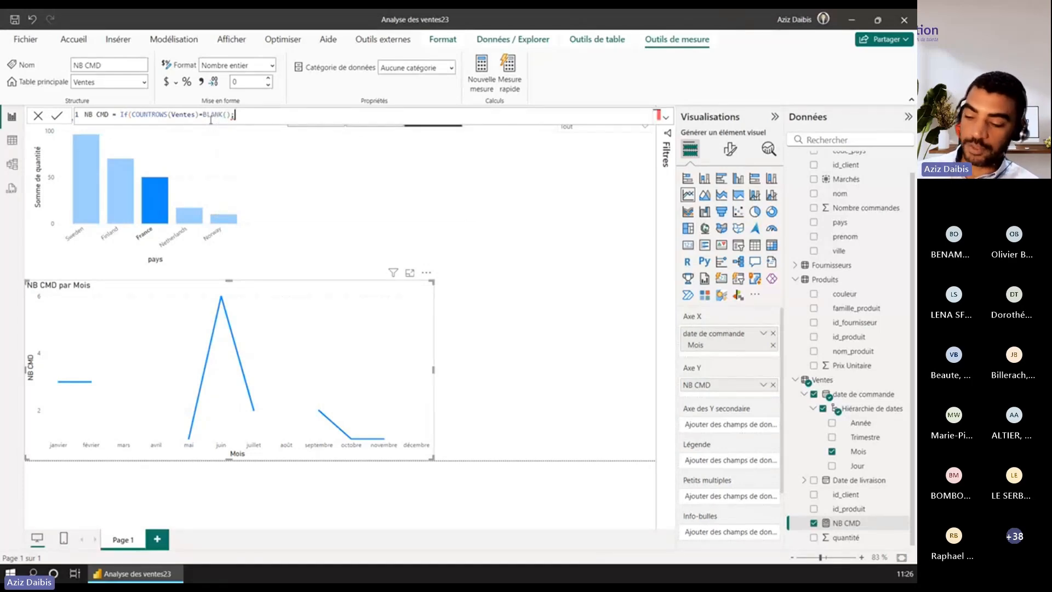
key("BackSpace")
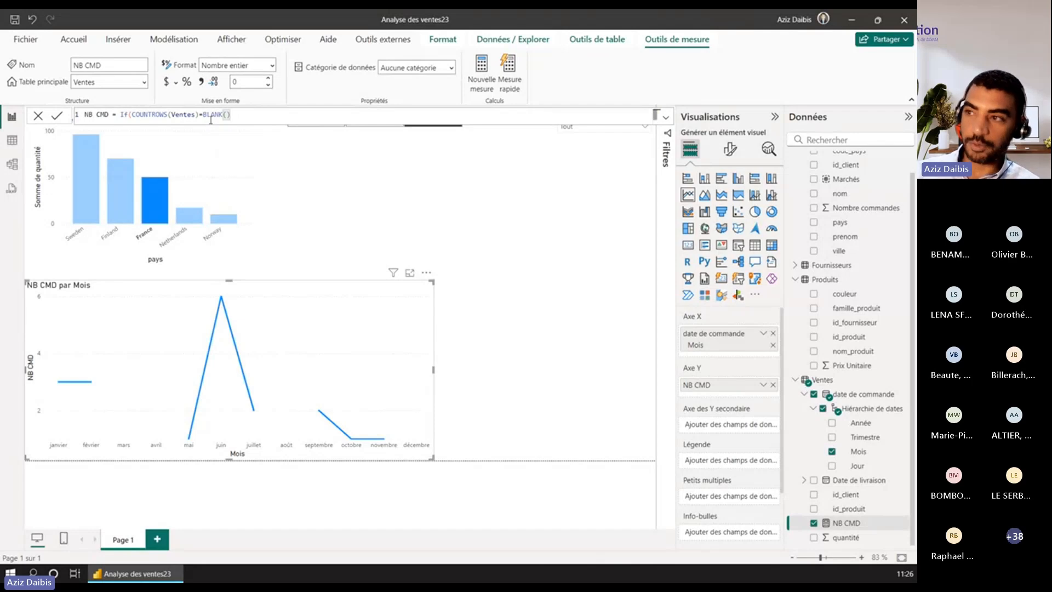
type(",")
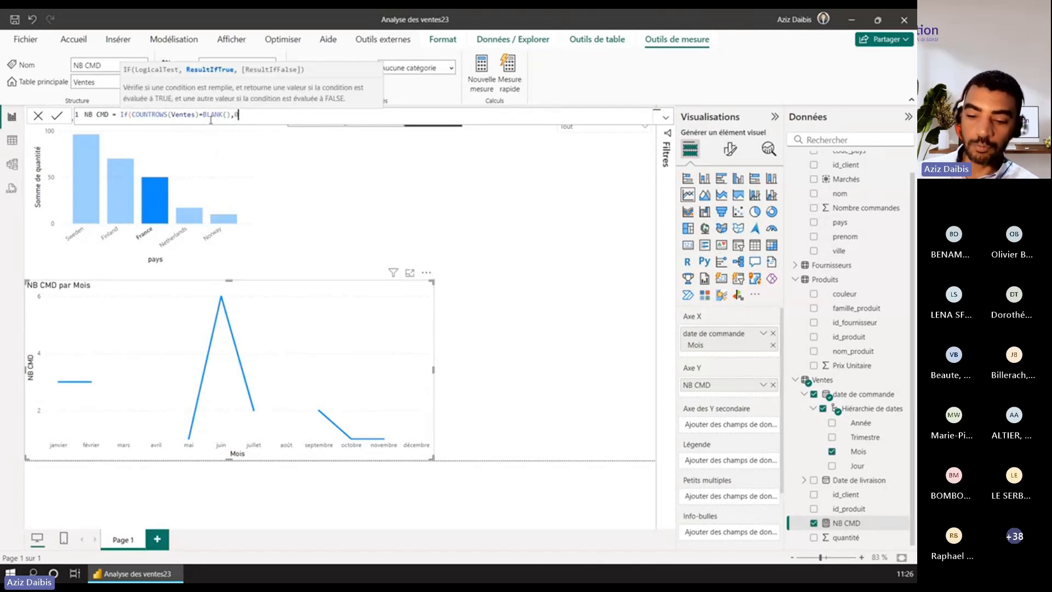
type("0,COUNTROWS(Ventes)")
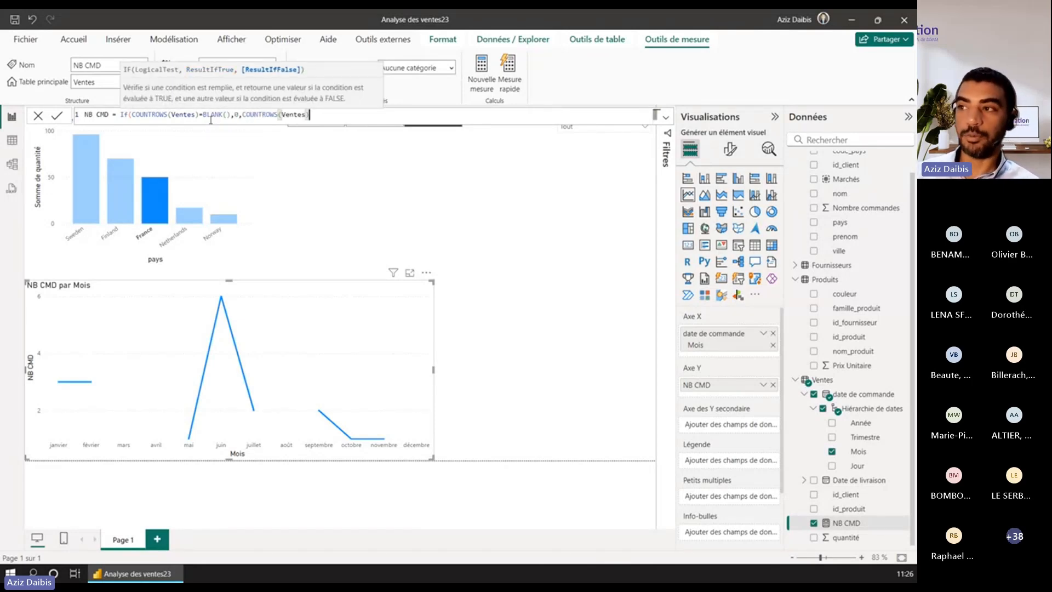
type(")")
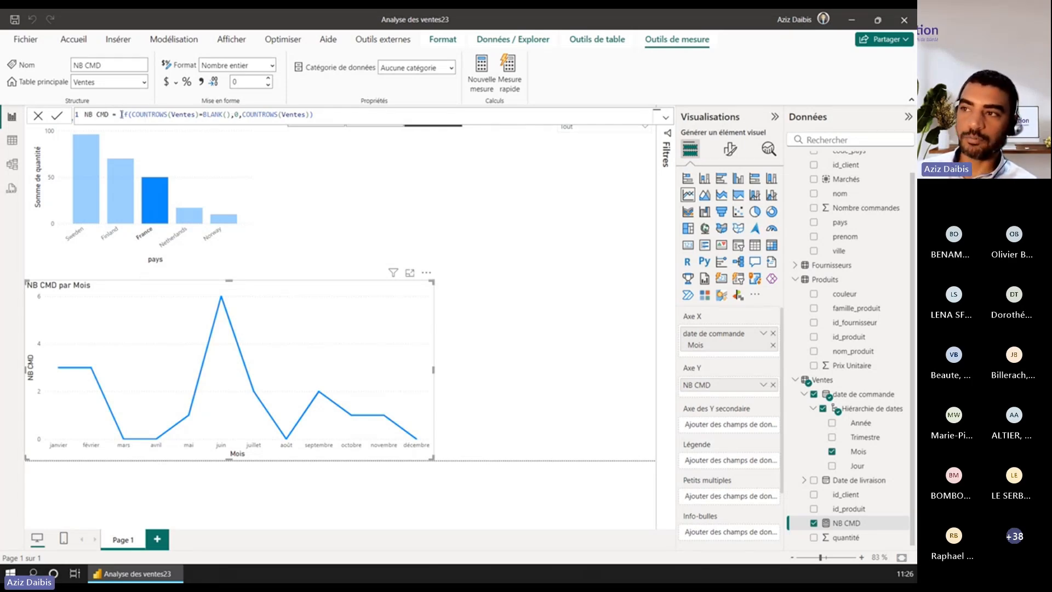
- Replace the NB CMD measure's formula with the simpler COUNTROWS(Ventes)+0
left_click_drag(122, 115, 317, 116)
key("BackSpace")
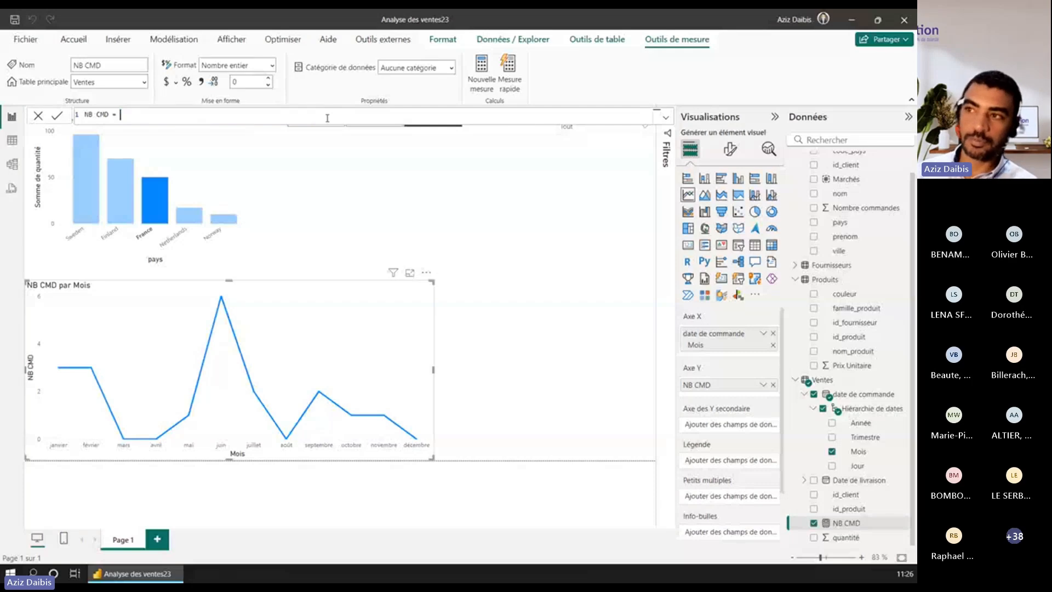
type("COUNTROWS(Ventes)")
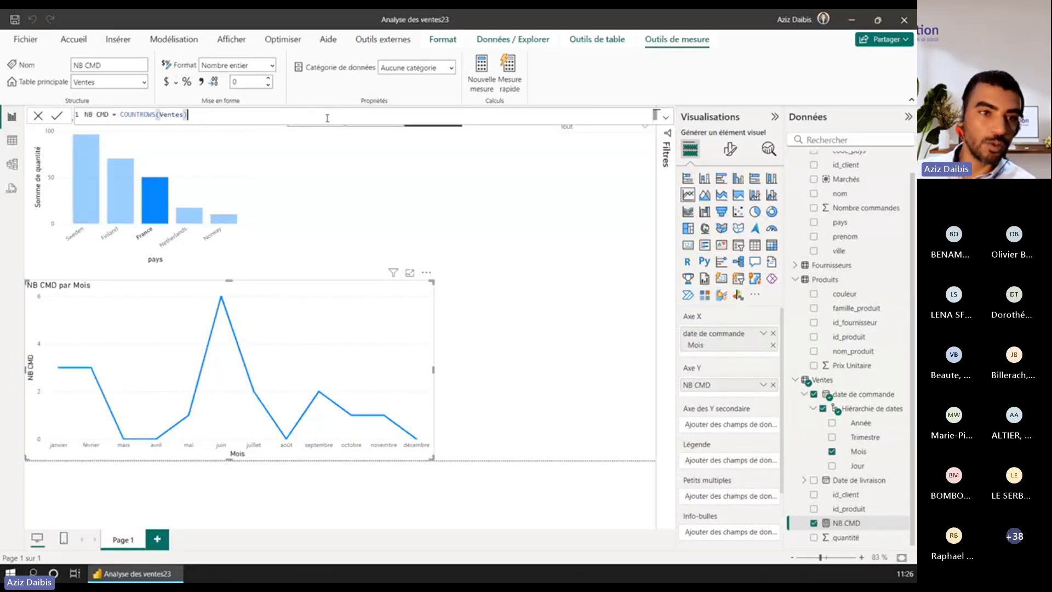
type("+0")
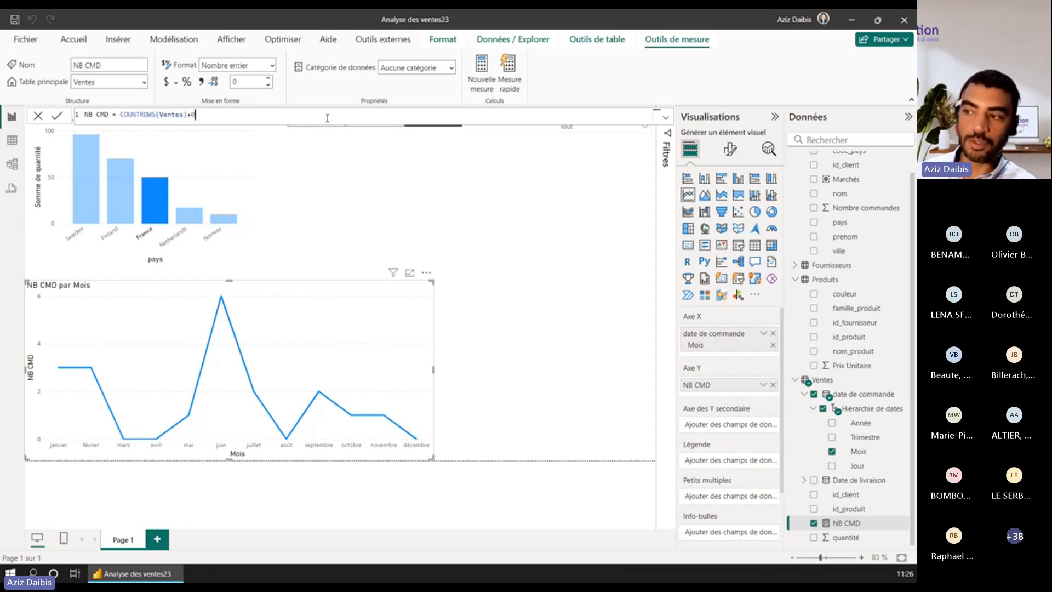
key("Return")
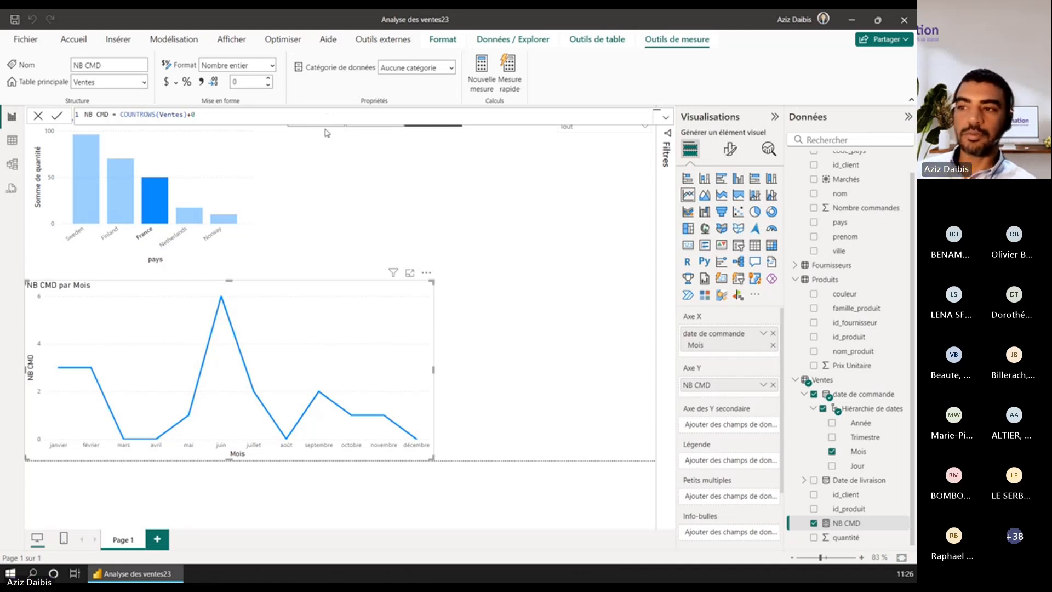
- Switch the NB CMD line chart to a table to check the monthly values, and undo the conversion
left_click(264, 283)
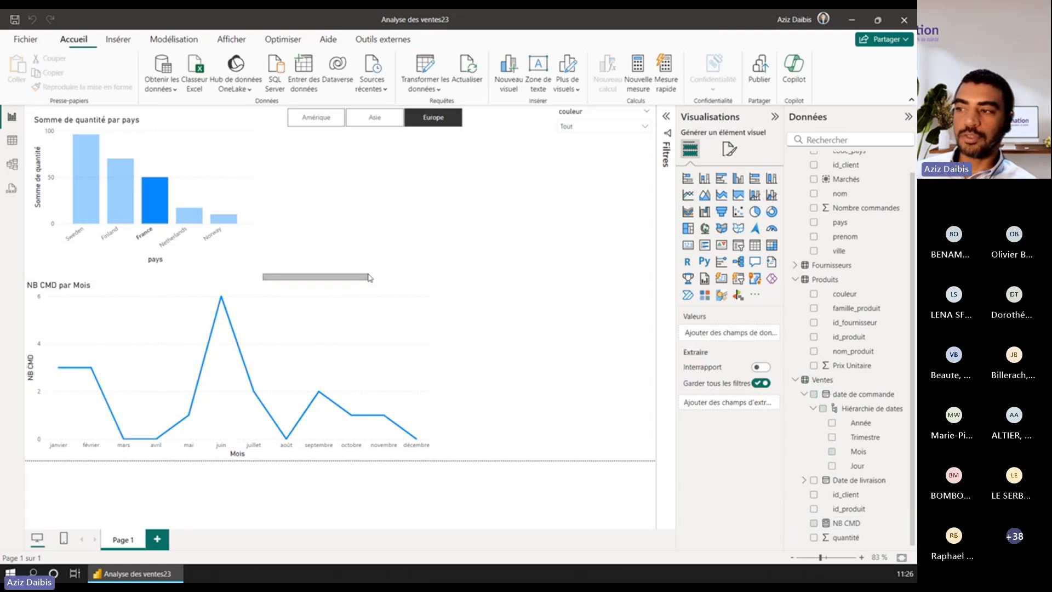
left_click(254, 284)
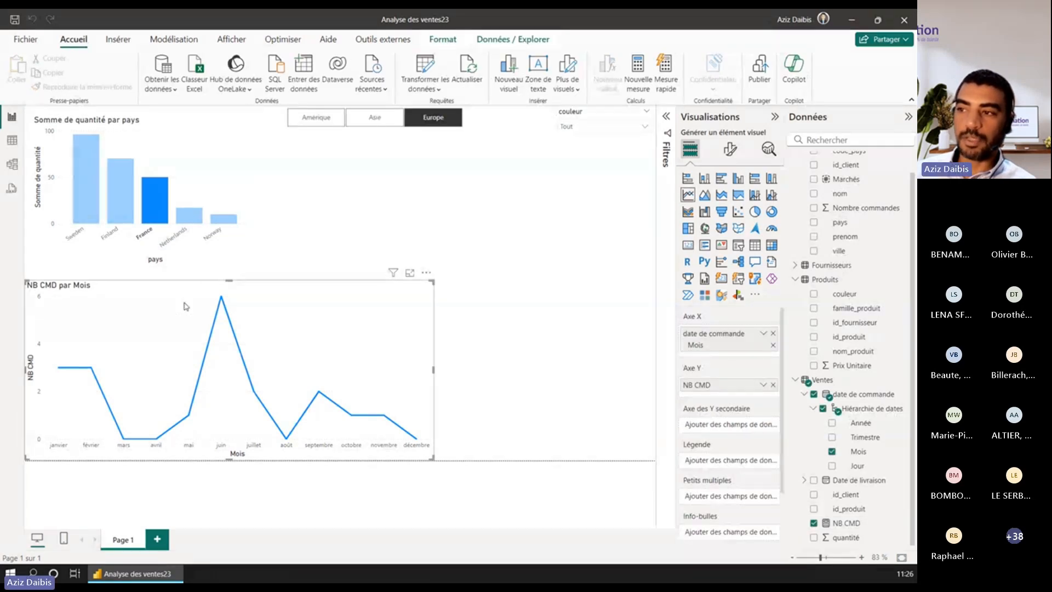
left_click(754, 245)
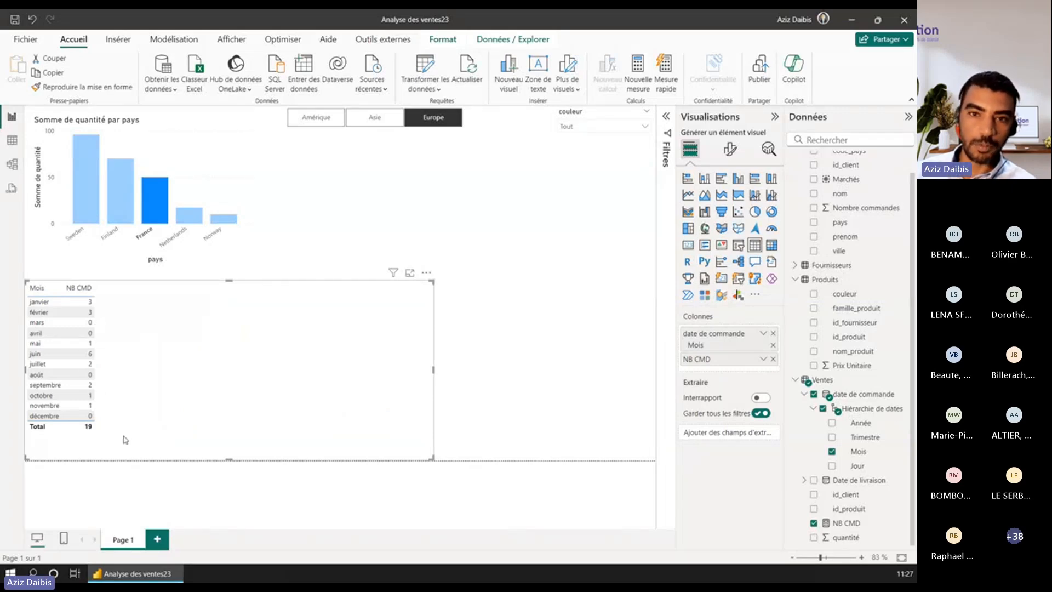
key("ctrl+z")
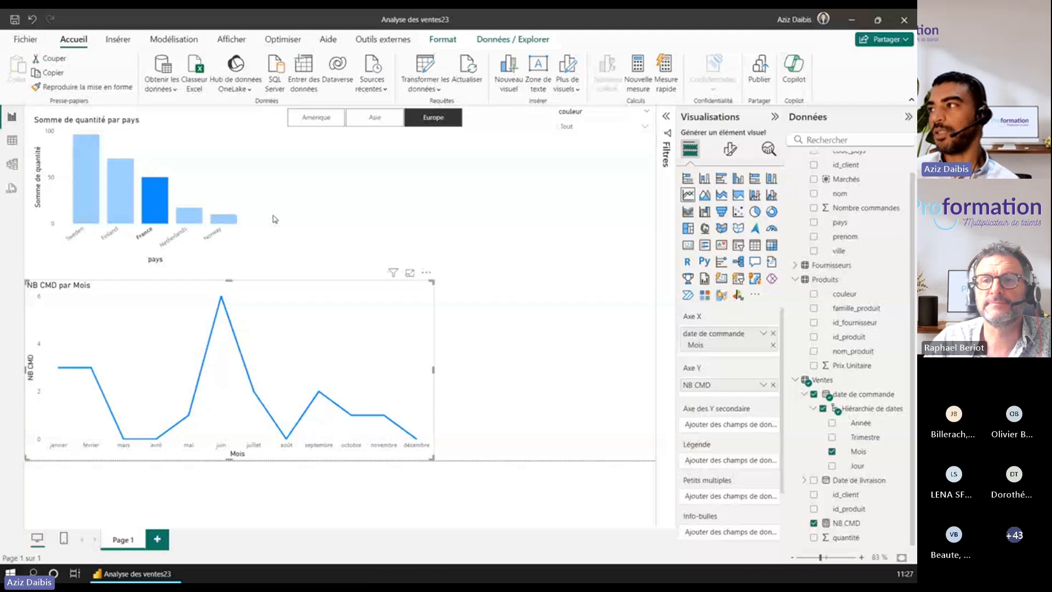
- Examine the advanced options and the SQL instruction field of a SQL Server database connection, and cancel the connection
left_click(280, 75)
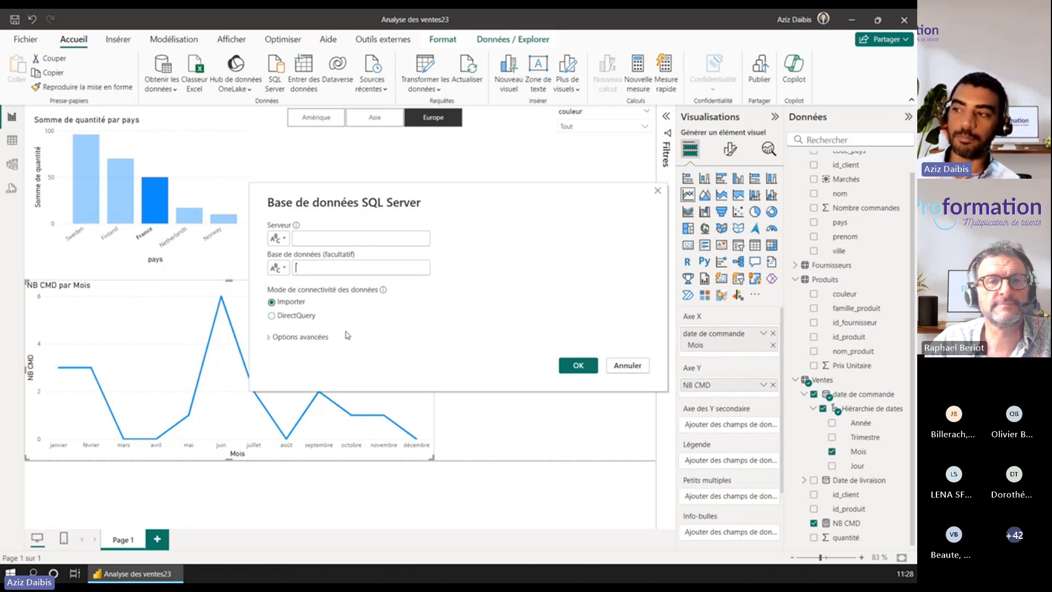
left_click(270, 337)
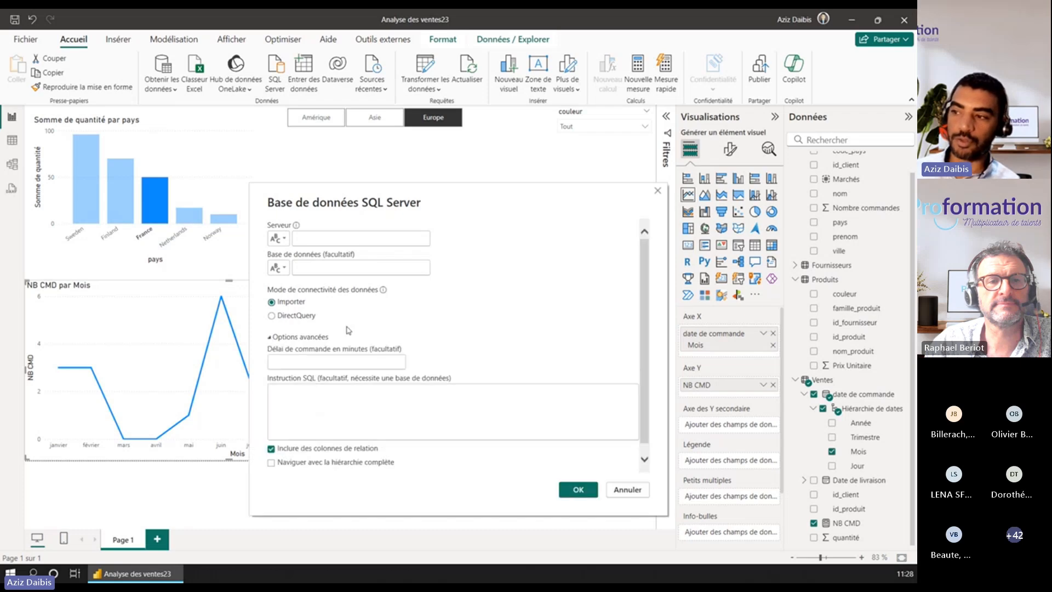
scroll(405, 314, "down", 1)
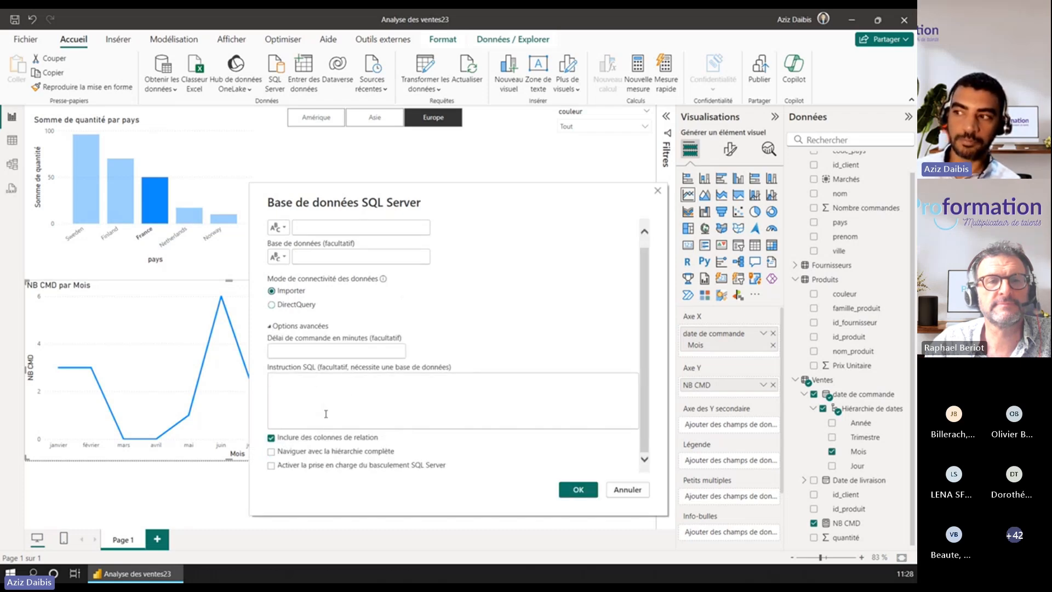
left_click(326, 414)
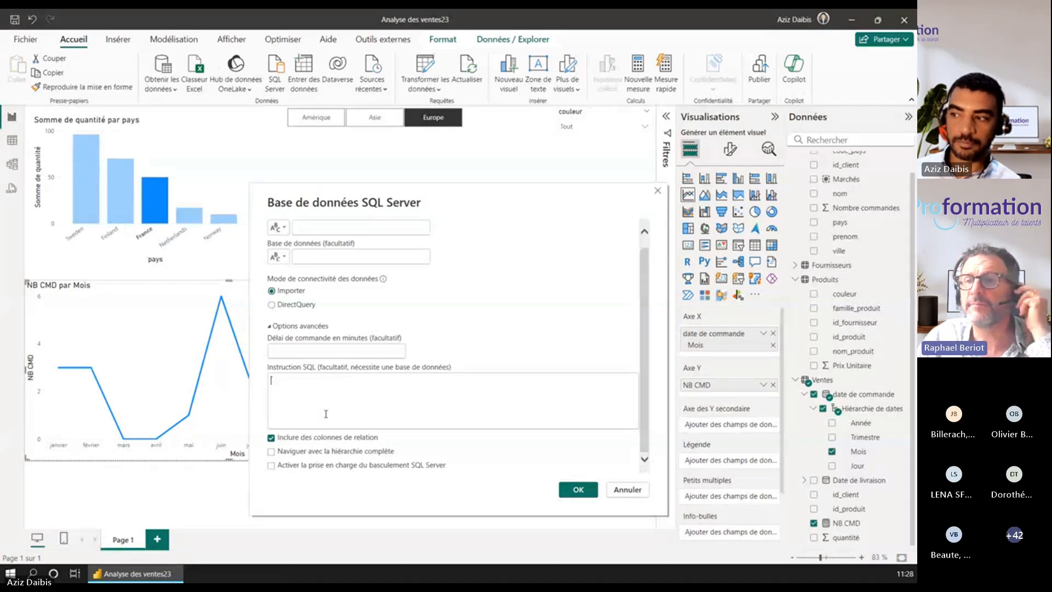
left_click(623, 492)
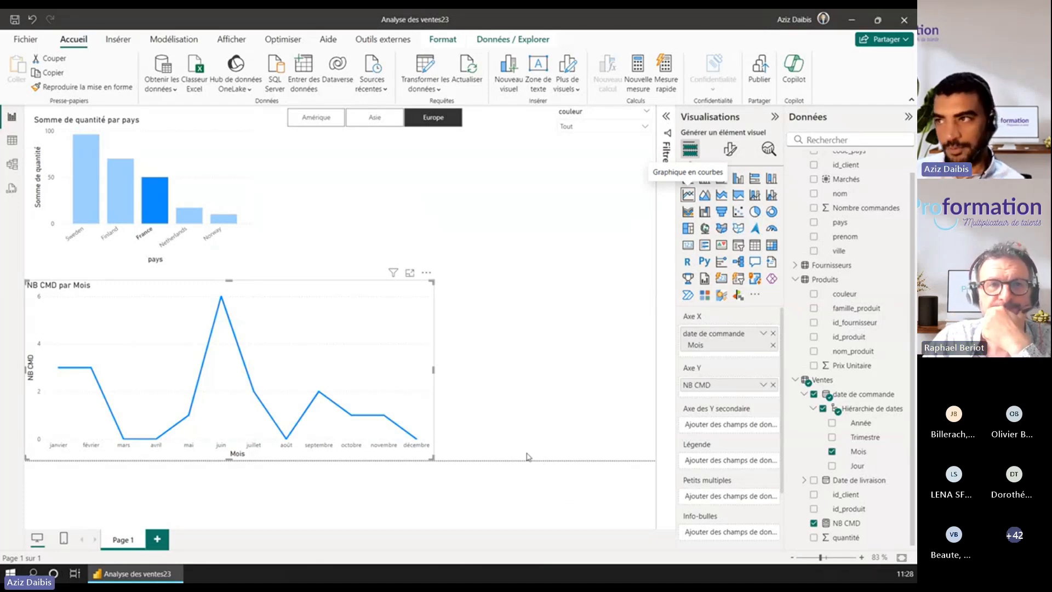
- Review the data connectivity modes of a SQL Server connection and the current file's data source settings, closing both without changes
left_click(275, 79)
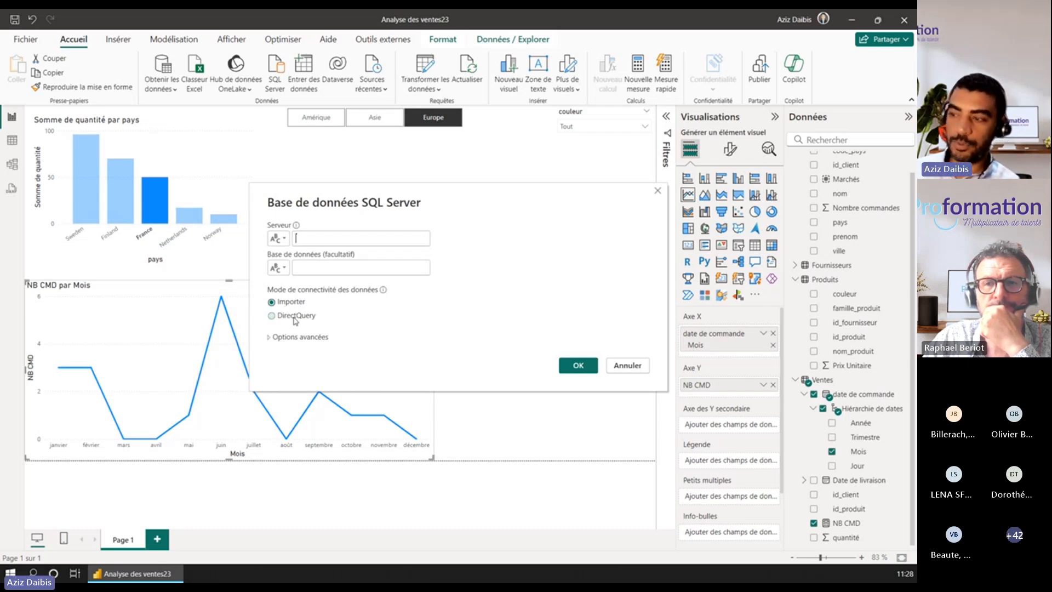
left_click(628, 367)
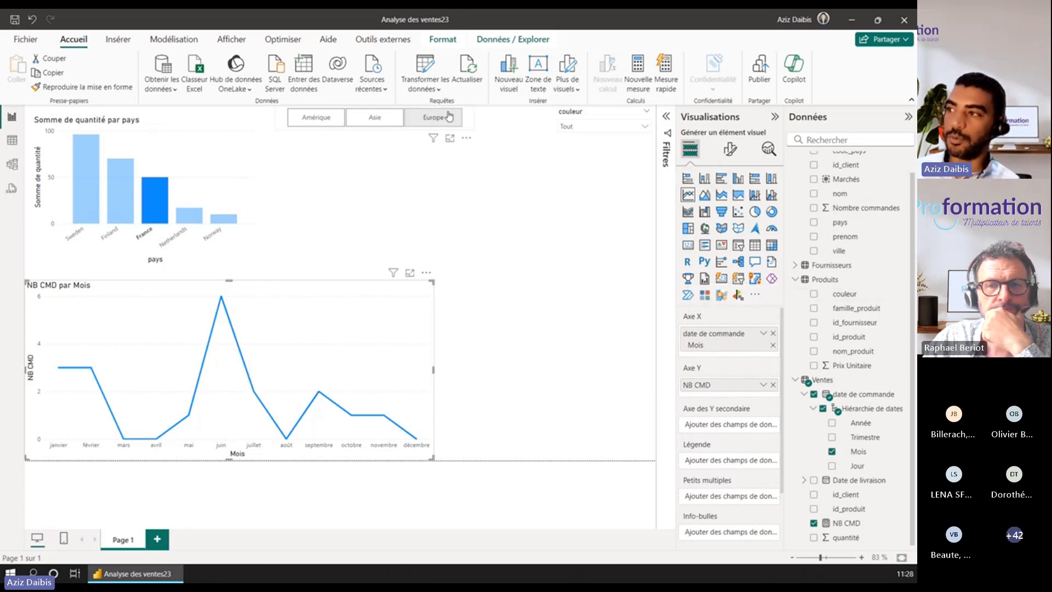
left_click(441, 90)
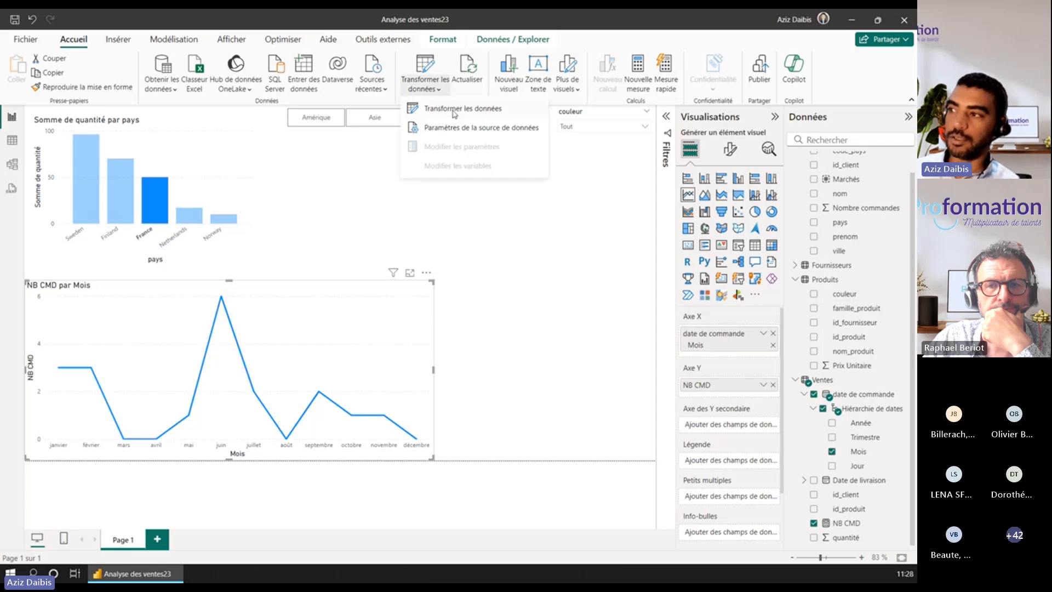
left_click(443, 131)
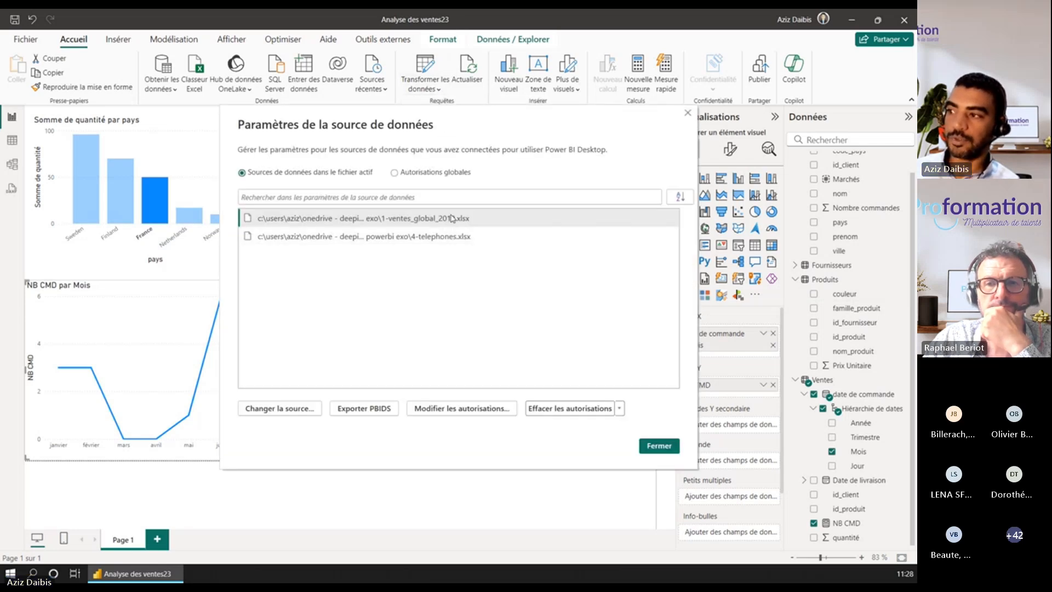
left_click(675, 447)
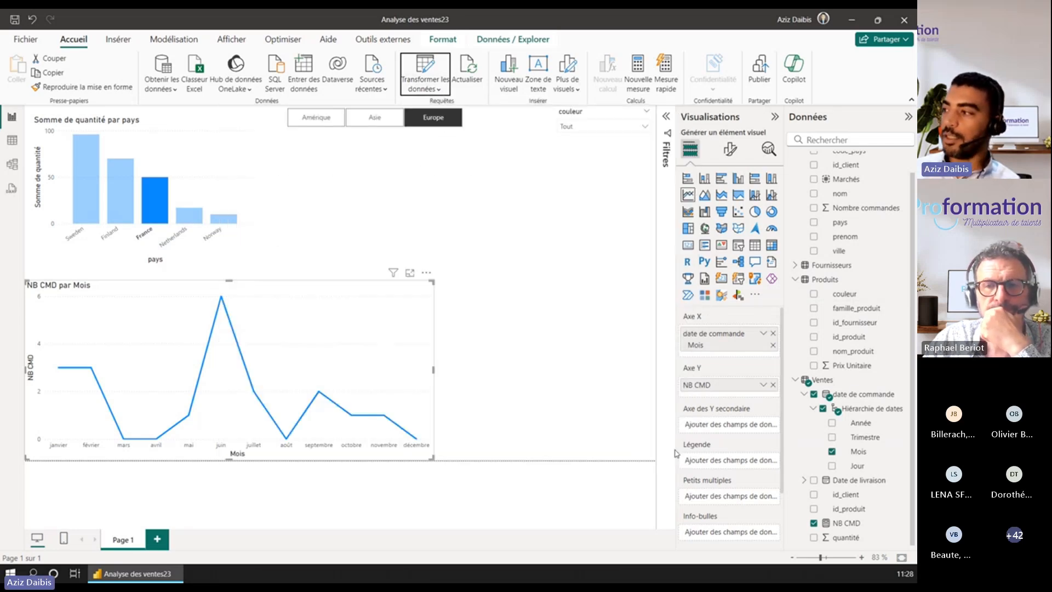
- Check the storage mode of the Clients table
scroll(887, 293, "up", 1)
scroll(886, 293, "up", 1)
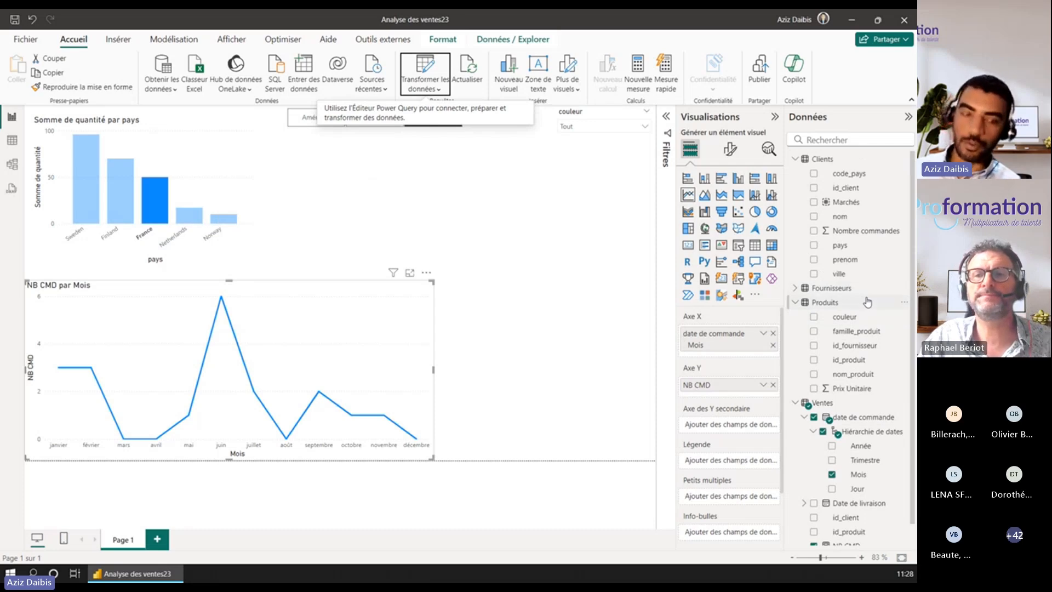
mouse_move(830, 162)
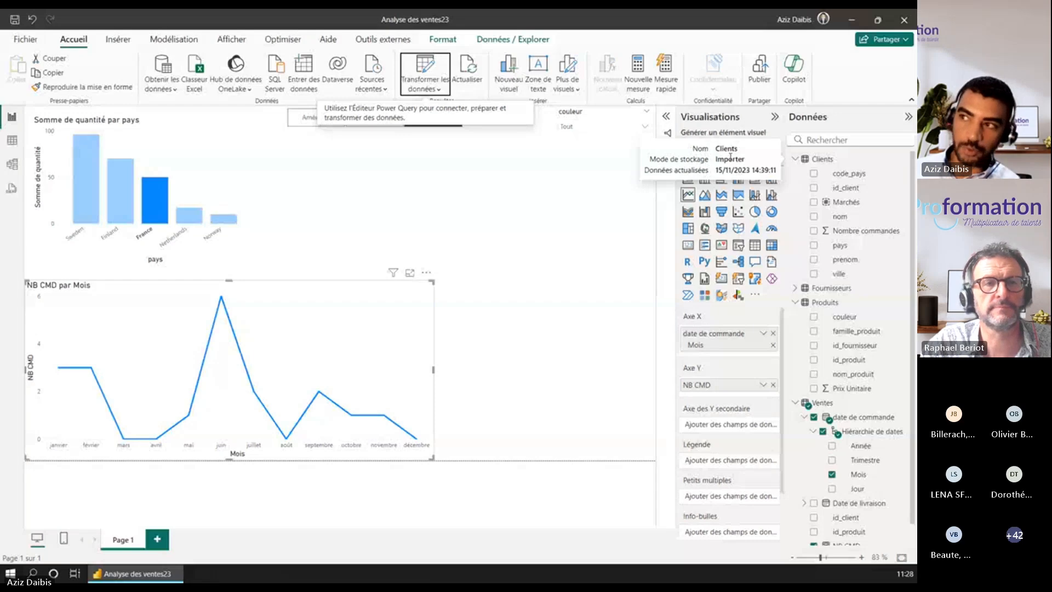
- Choose DirectQuery as the connectivity mode for a SQL Server connection to show the option, and cancel the connection
left_click(279, 70)
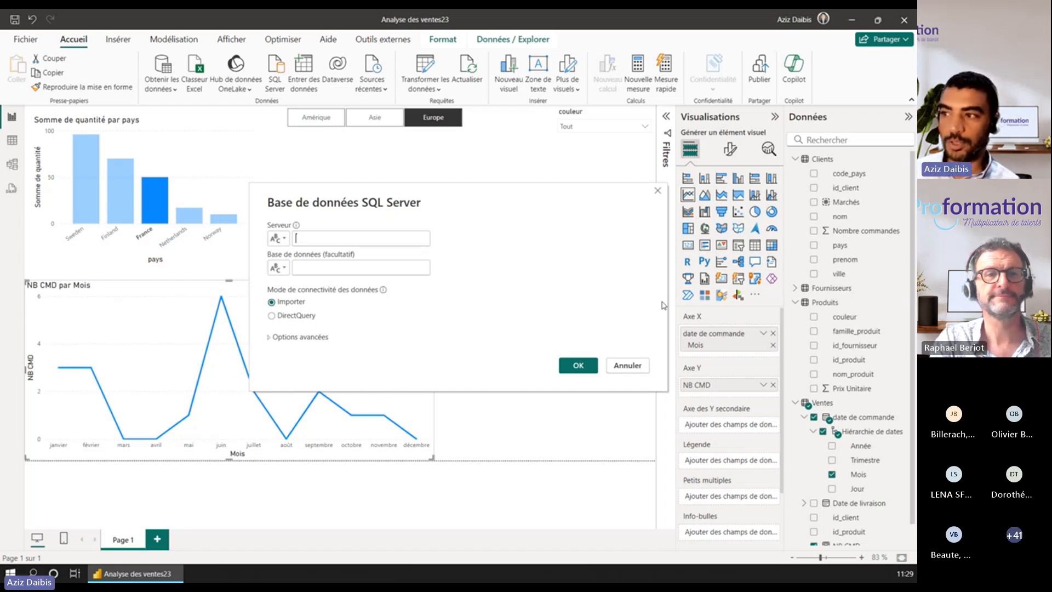
left_click(277, 316)
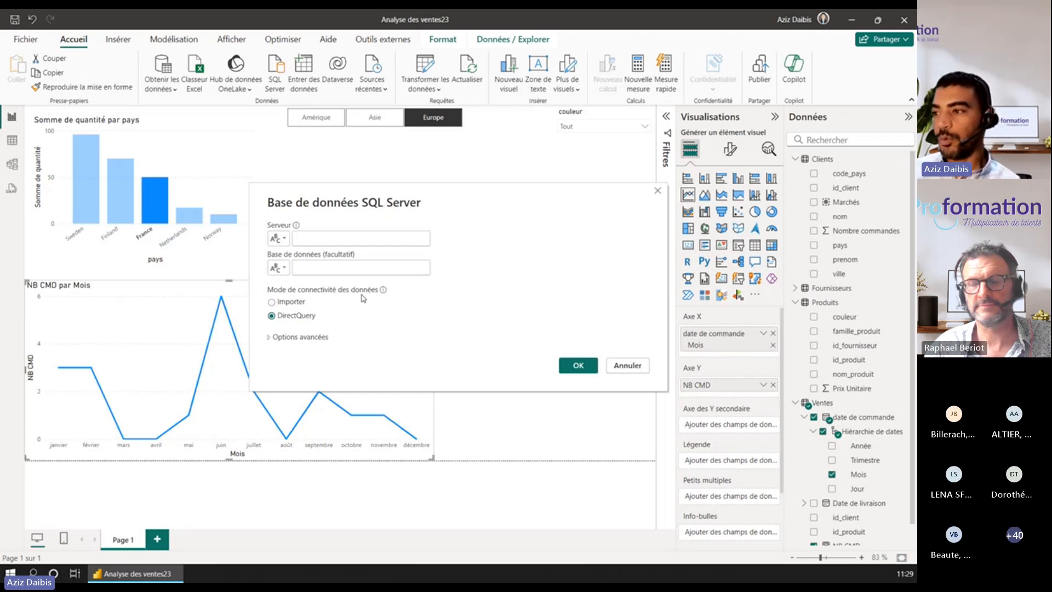
left_click(624, 366)
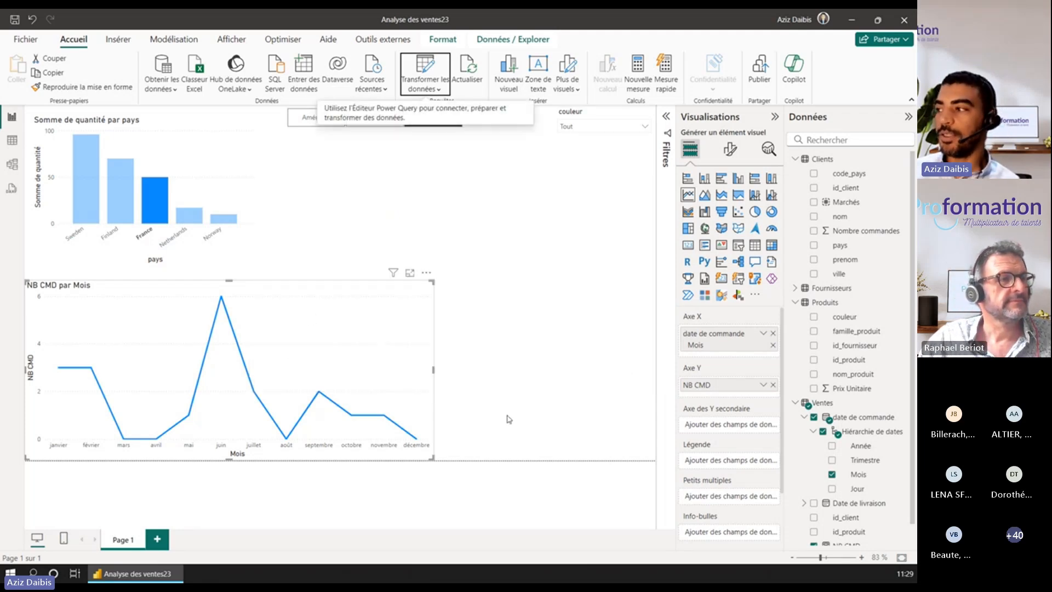
- Review the commands available for the Produits table, including incremental refresh, and select the Ventes table
right_click(839, 304)
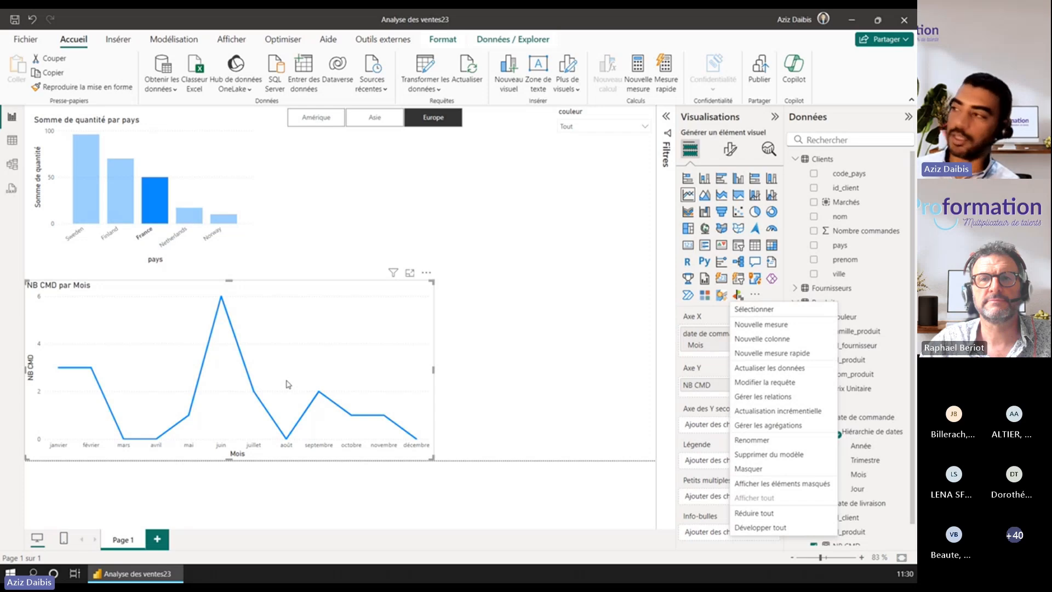
left_click(883, 402)
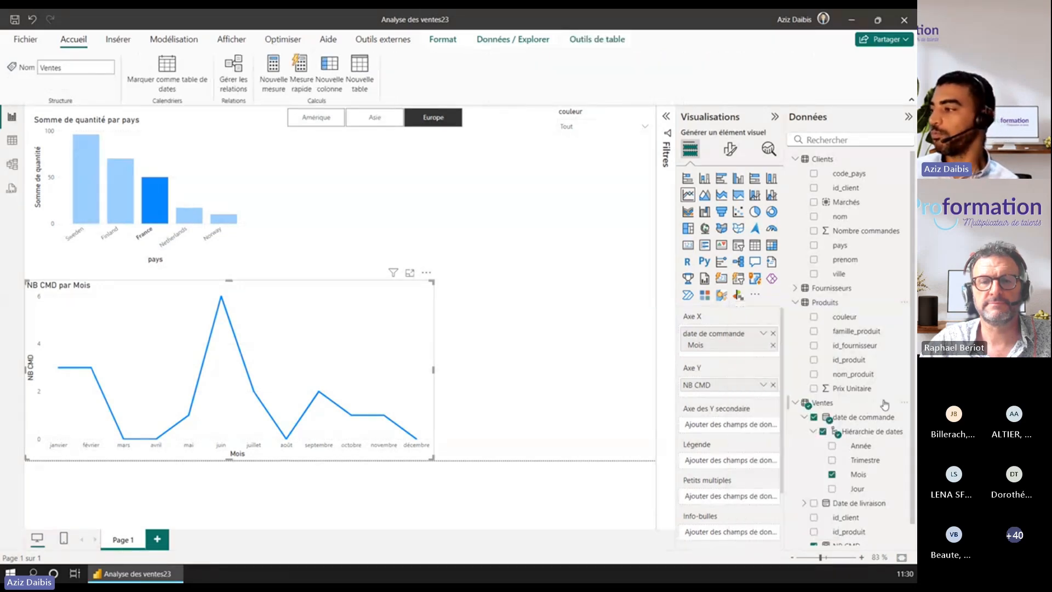
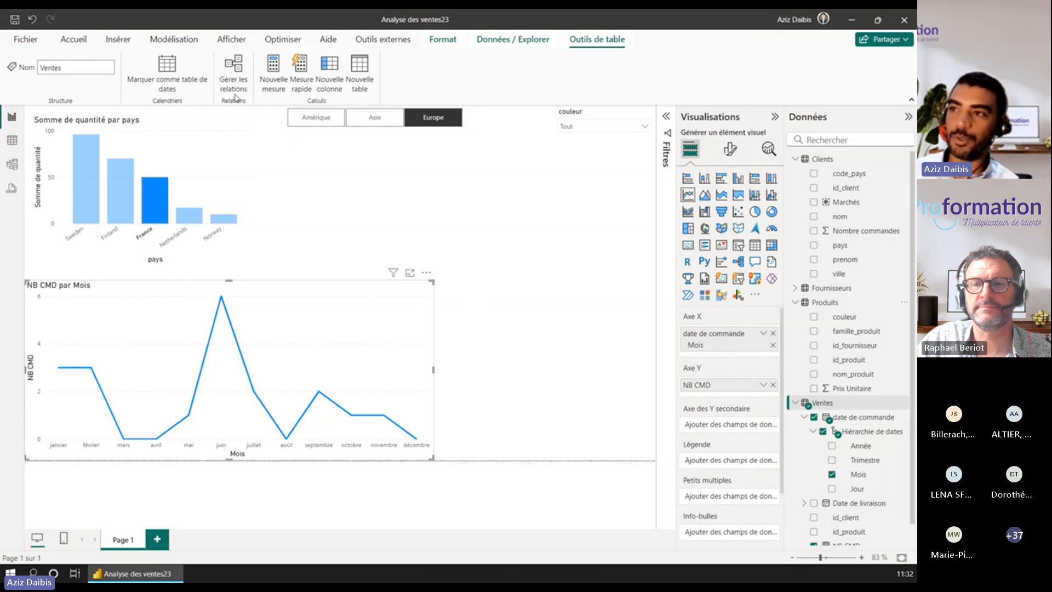
- Browse the common data sources and the full list of available connectors, and cancel without connecting
left_click(73, 39)
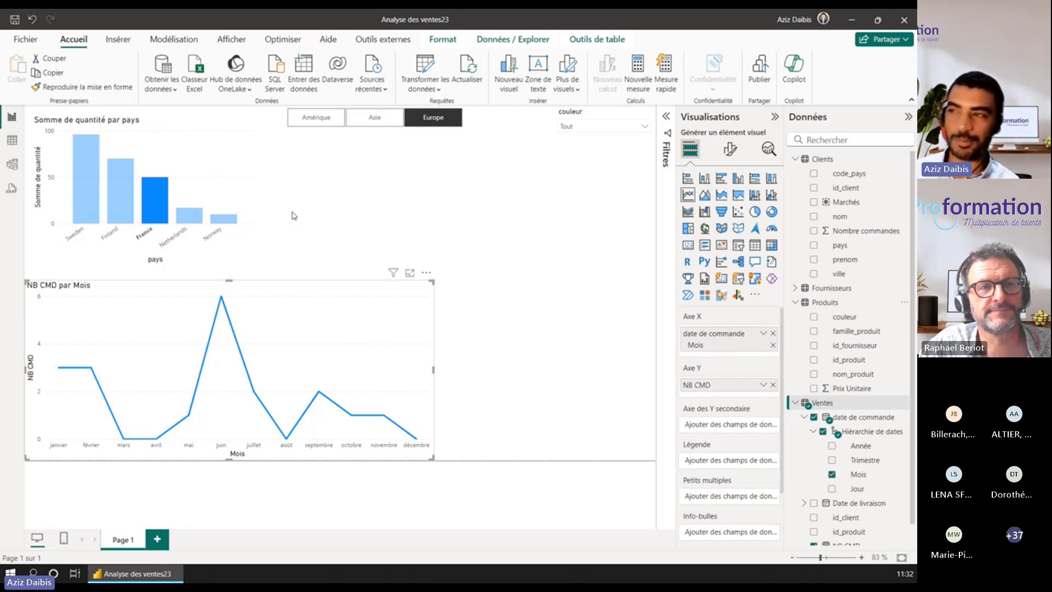
left_click(176, 91)
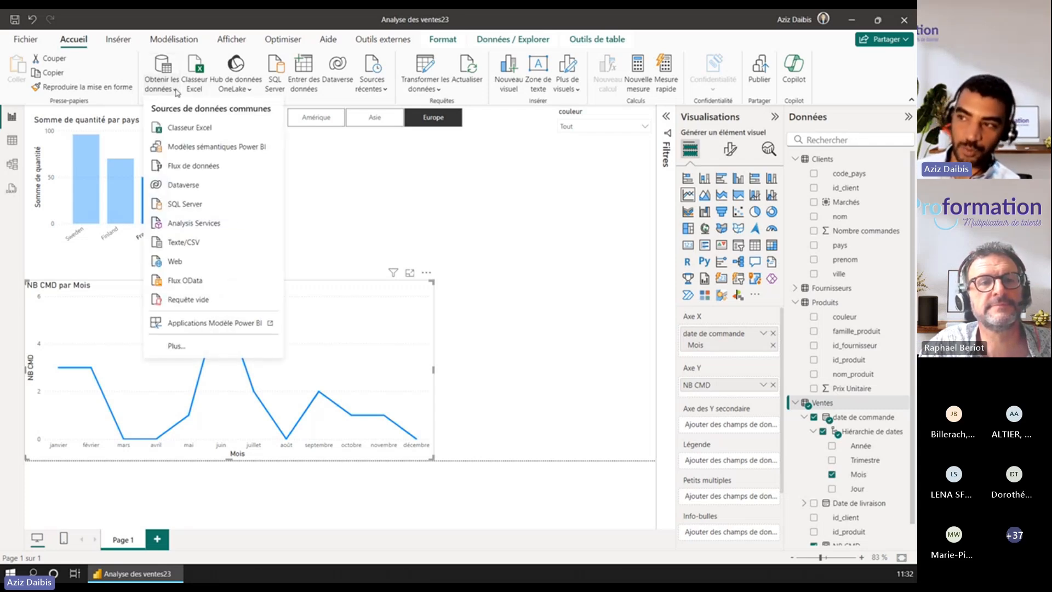
left_click(177, 346)
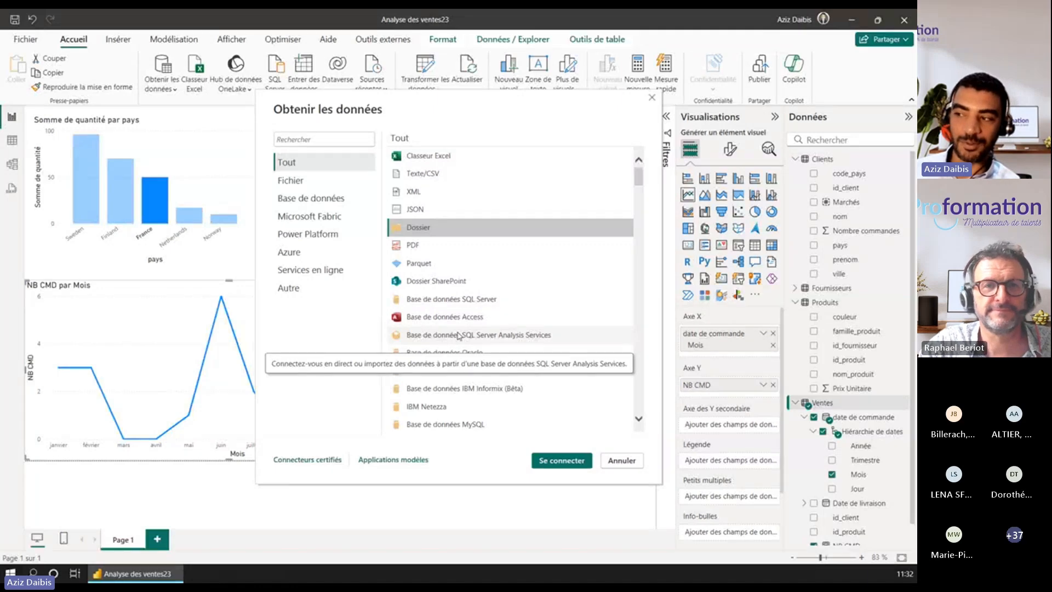
left_click(637, 461)
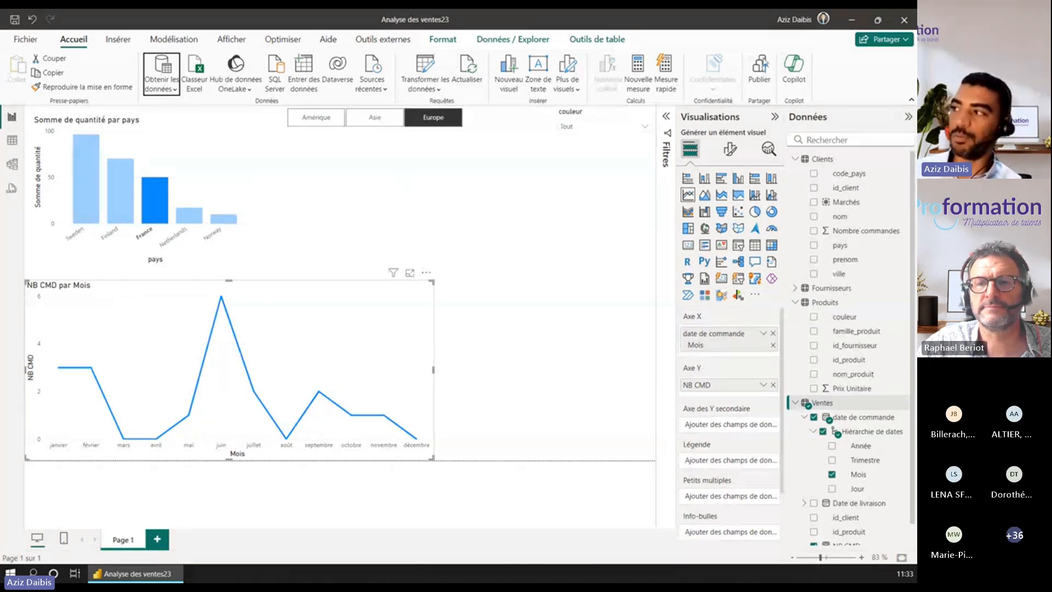
- Publish the Analyse des ventes23 report to the Mon espace de travail workspace
left_click(763, 65)
left_click(504, 316)
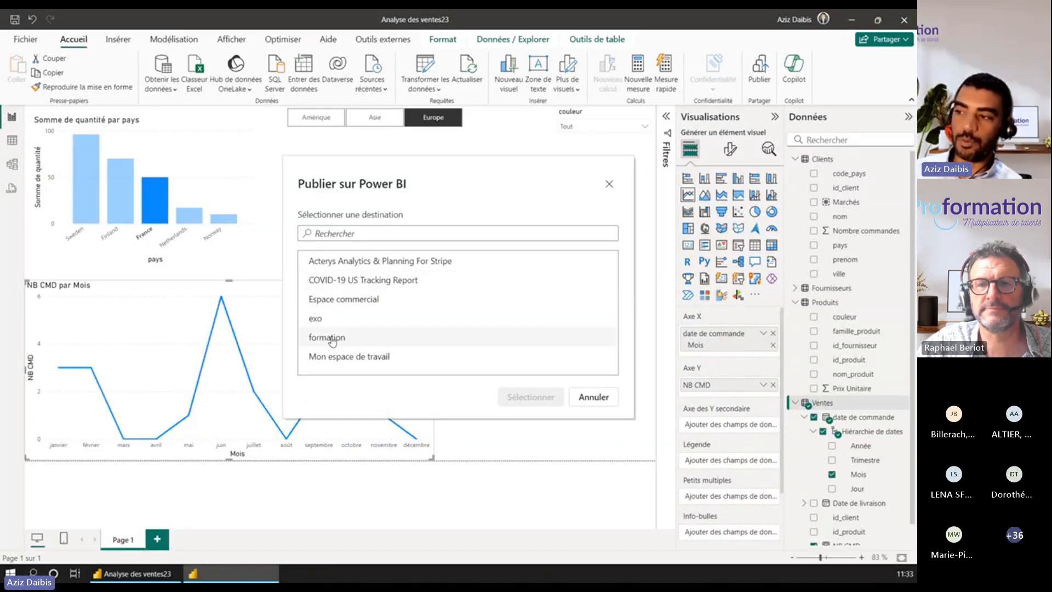
left_click(331, 356)
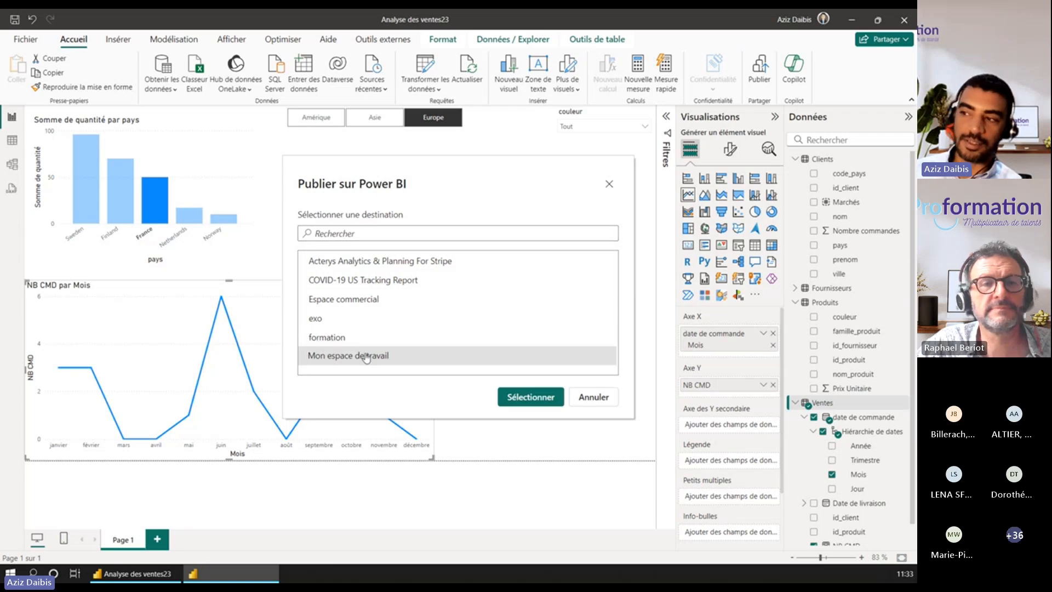
left_click(518, 398)
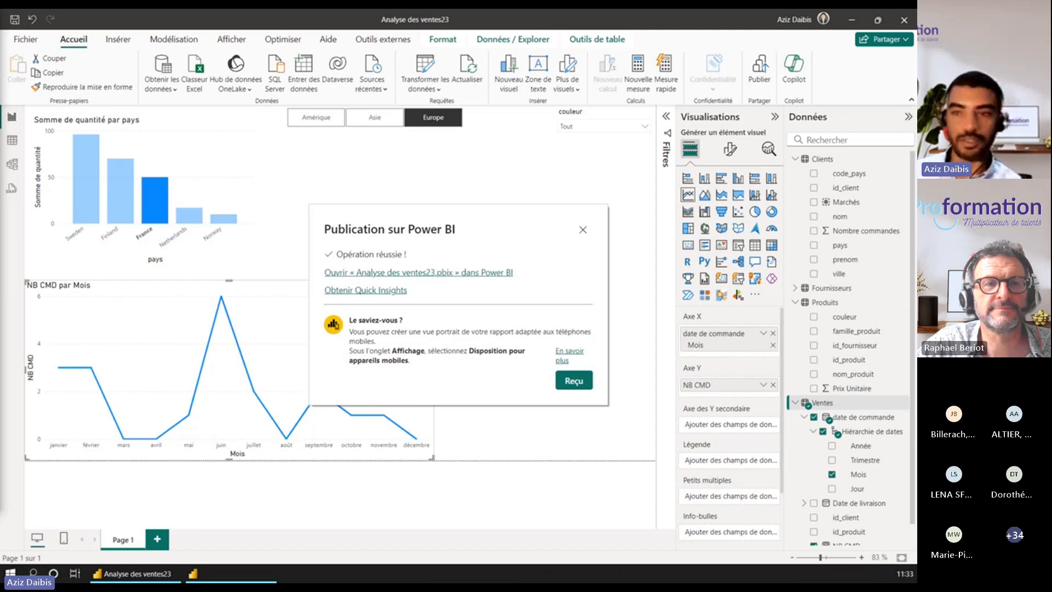
- Check the published Analyse des ventes23 report and Mon espace de travail in the Power BI service, and return to Power BI Desktop
left_click_drag(1, 102, 504, 96)
double_click(505, 96)
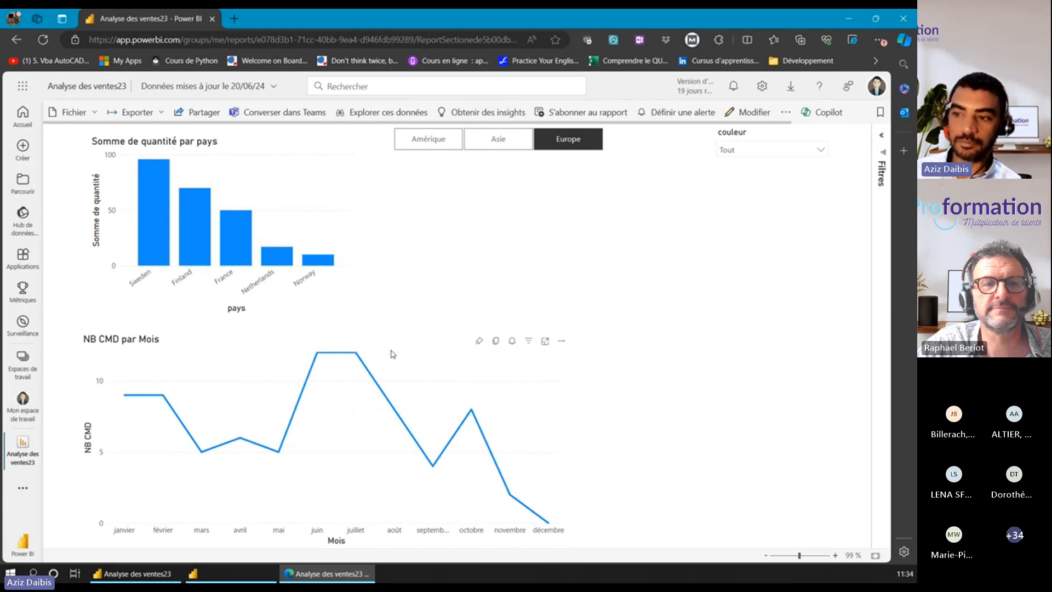
left_click(22, 404)
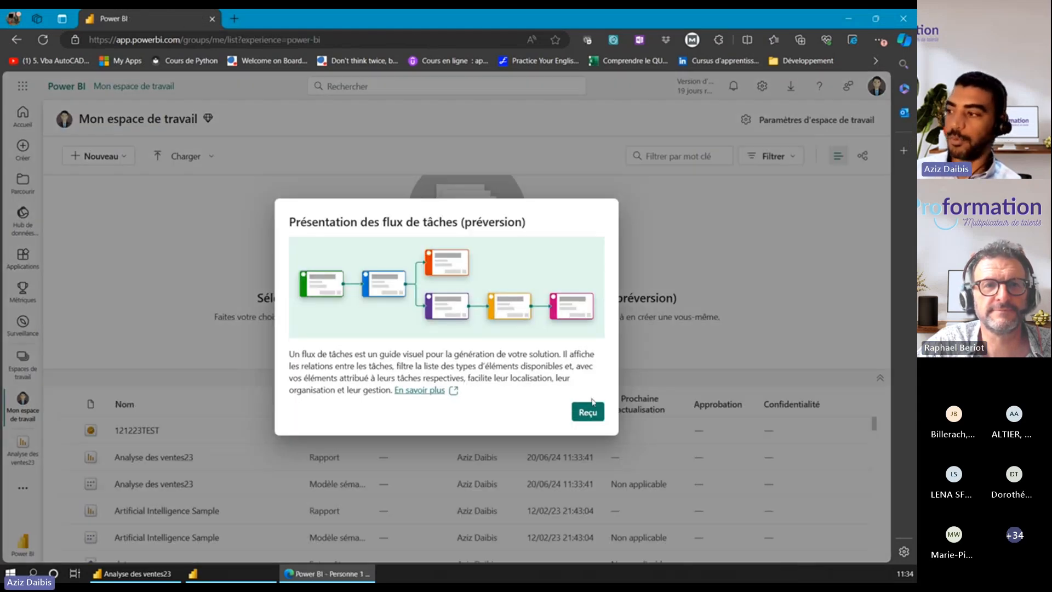
left_click(589, 414)
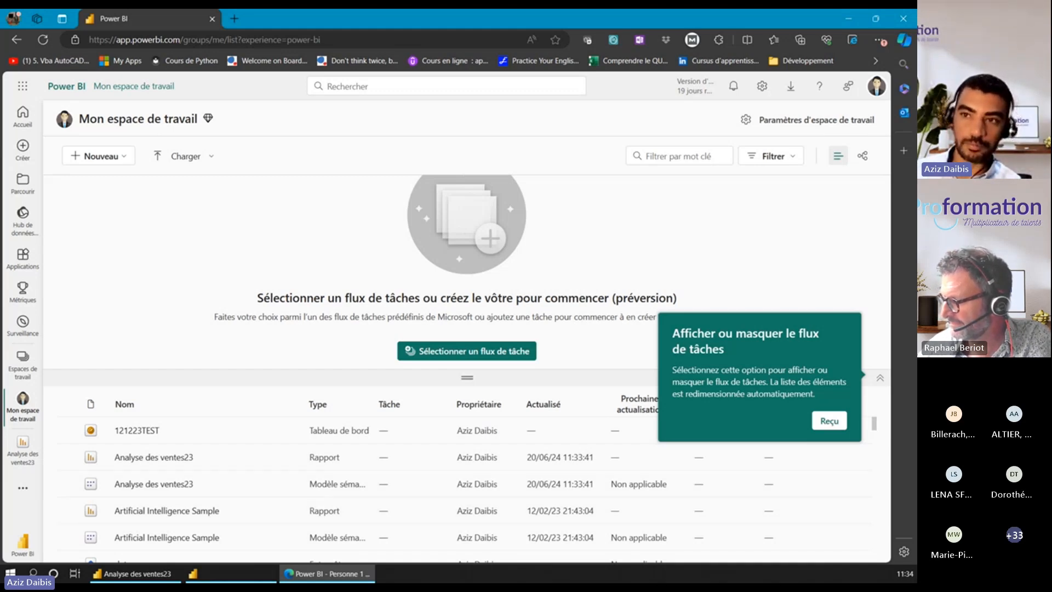
left_click(849, 20)
left_click(583, 233)
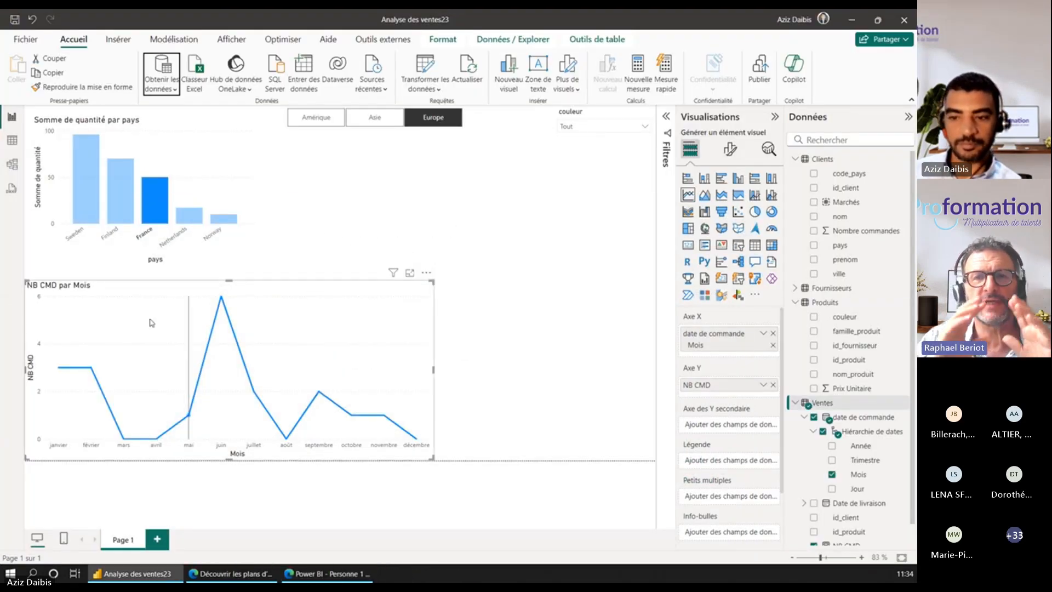